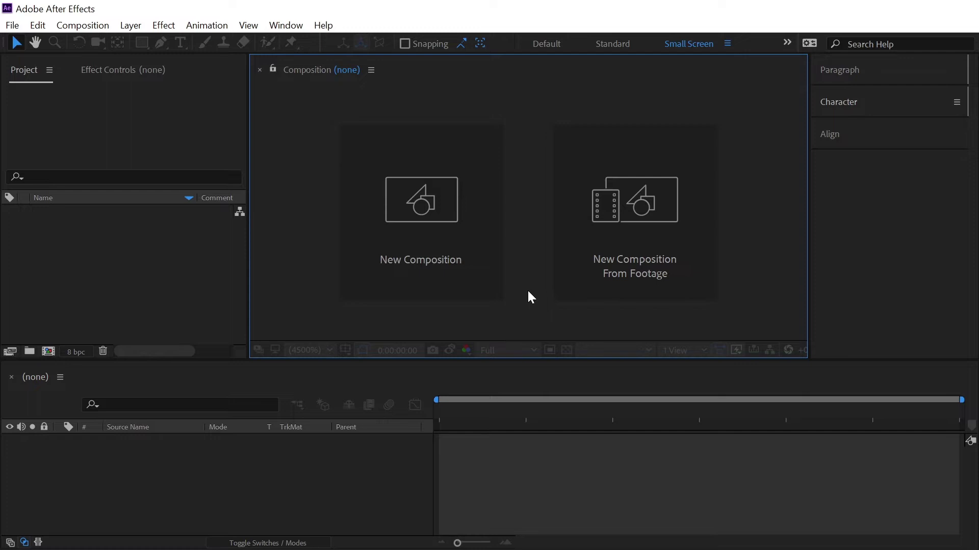
- Create a 'Waves' composition at 1920×1080, 30 fps, 10 s duration, with a pure black background
{"action": "left_click", "coordinate": [442, 199]}
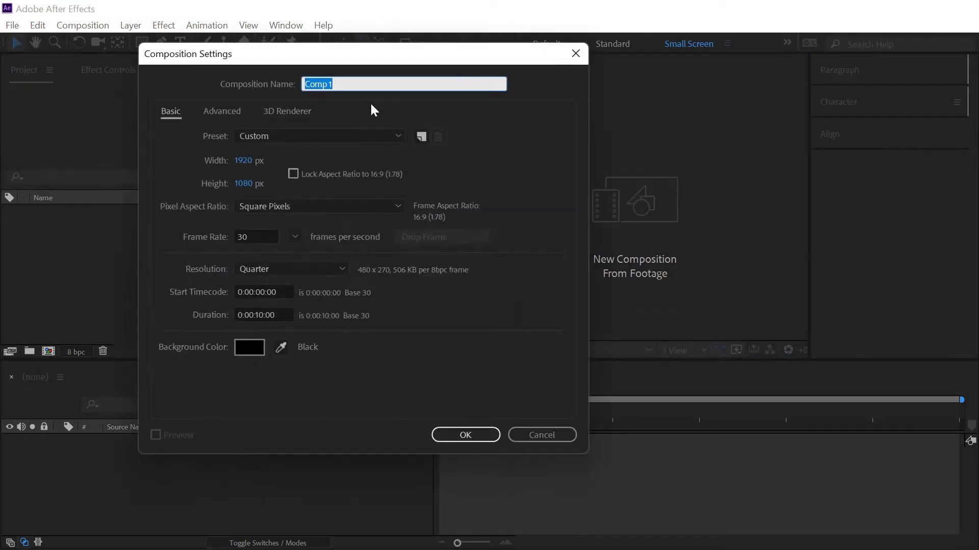
{"action": "type", "text": "Waves"}
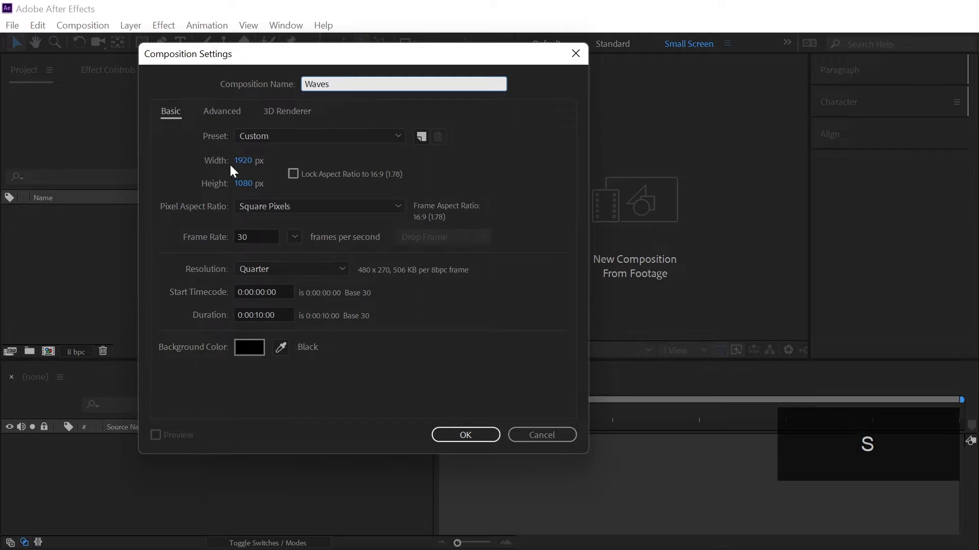
{"action": "left_click", "coordinate": [243, 160]}
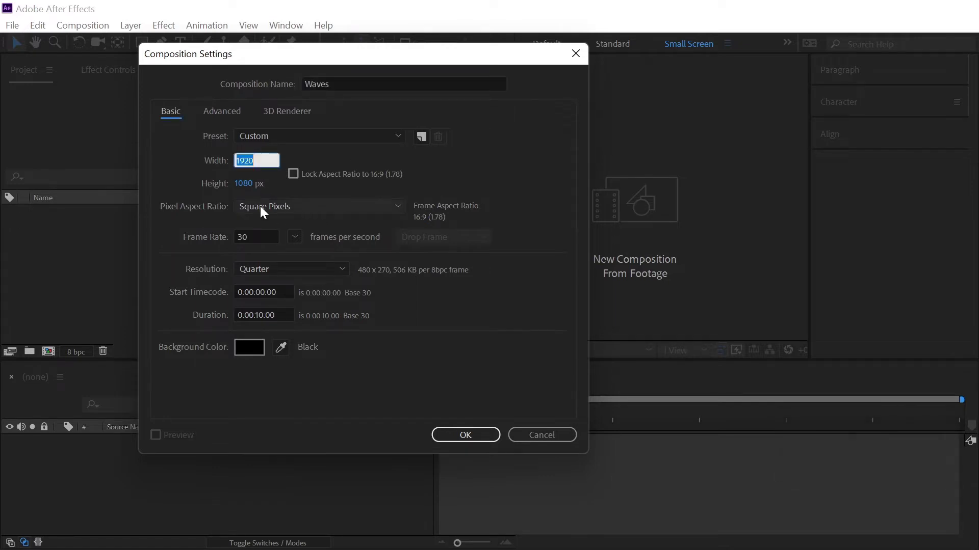
{"action": "left_click", "coordinate": [243, 183]}
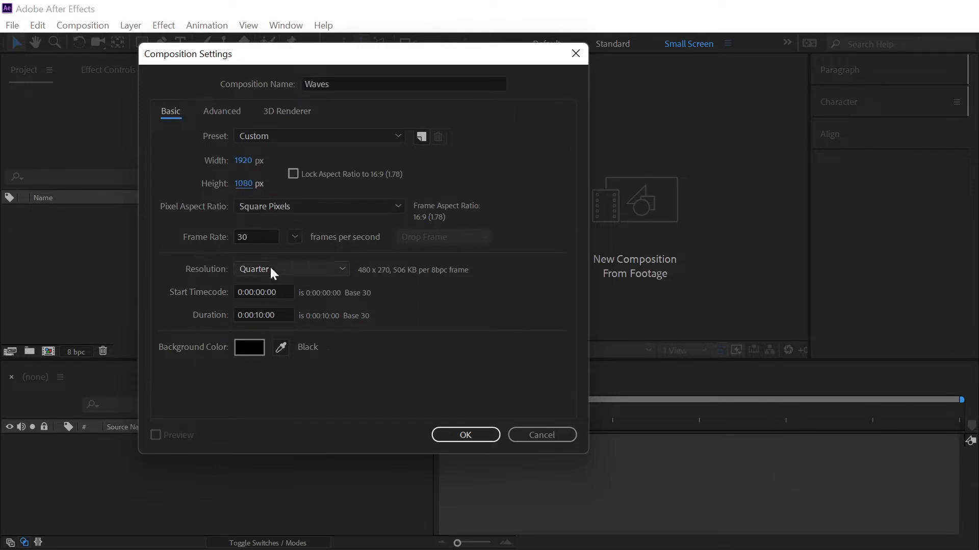
{"action": "left_click", "coordinate": [270, 315]}
{"action": "left_click", "coordinate": [250, 354]}
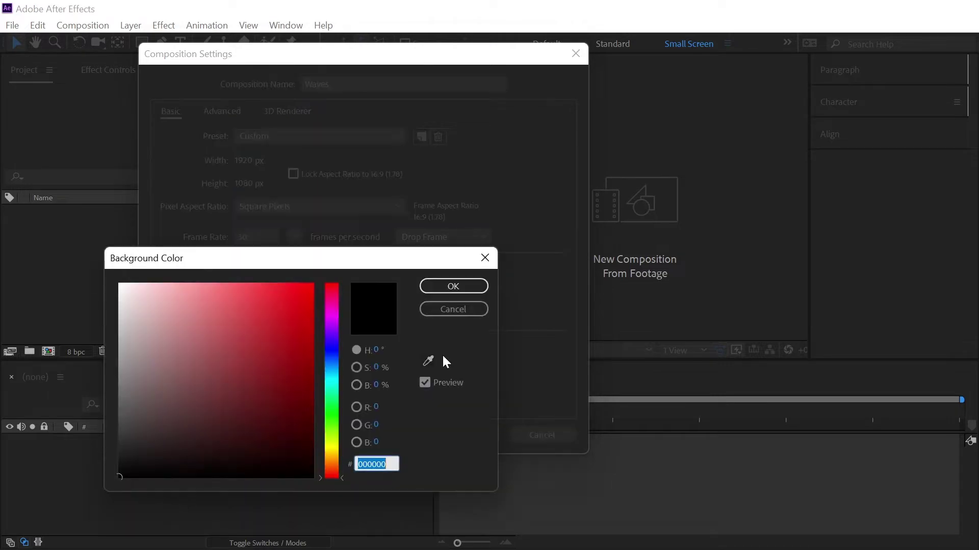
{"action": "left_click_drag", "start_coordinate": [221, 360], "coordinate": [316, 482]}
{"action": "left_click", "coordinate": [456, 286]}
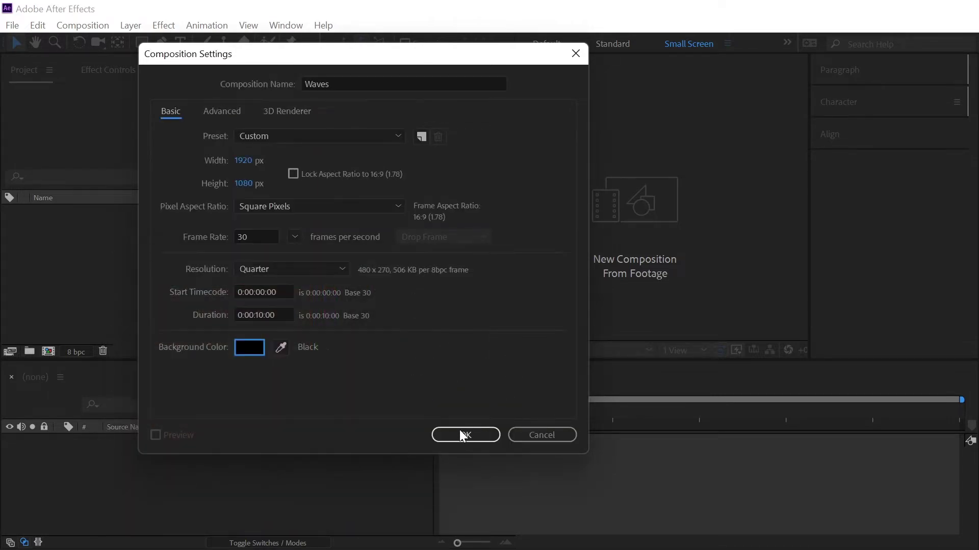
{"action": "left_click", "coordinate": [460, 430]}
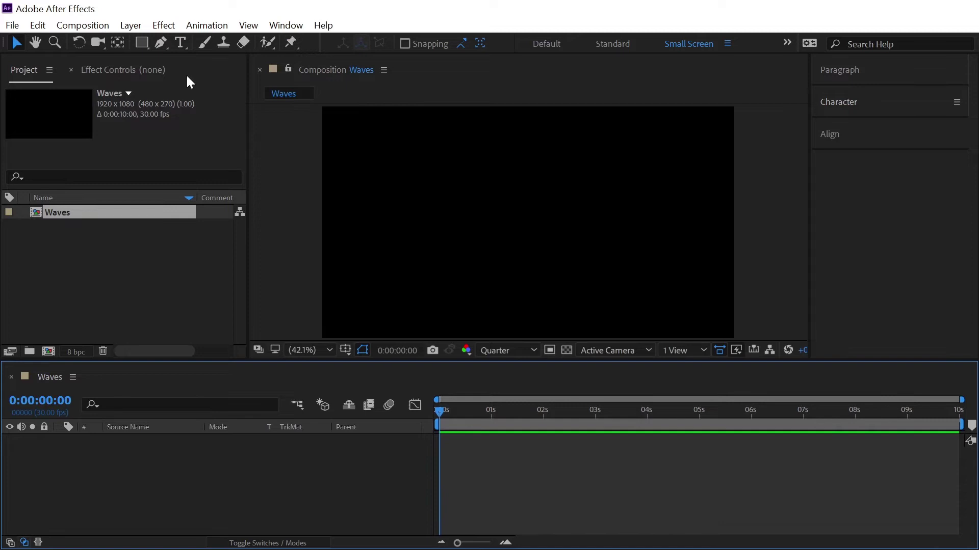
- Type the title 'WAVE WORLD' in a paragraph text box drawn across the frame
{"action": "left_click", "coordinate": [181, 43]}
{"action": "left_click_drag", "start_coordinate": [332, 146], "coordinate": [722, 302]}
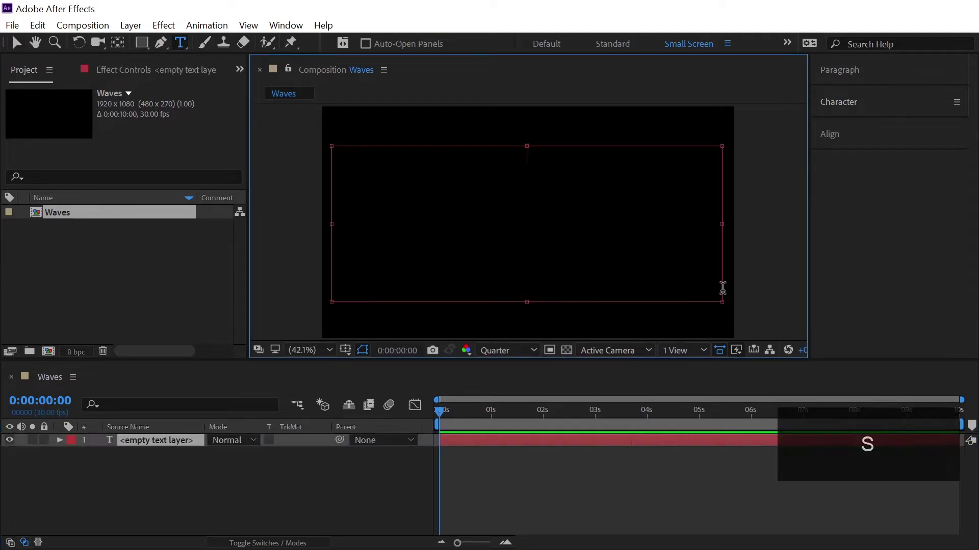
{"action": "type", "text": "WAVES"}
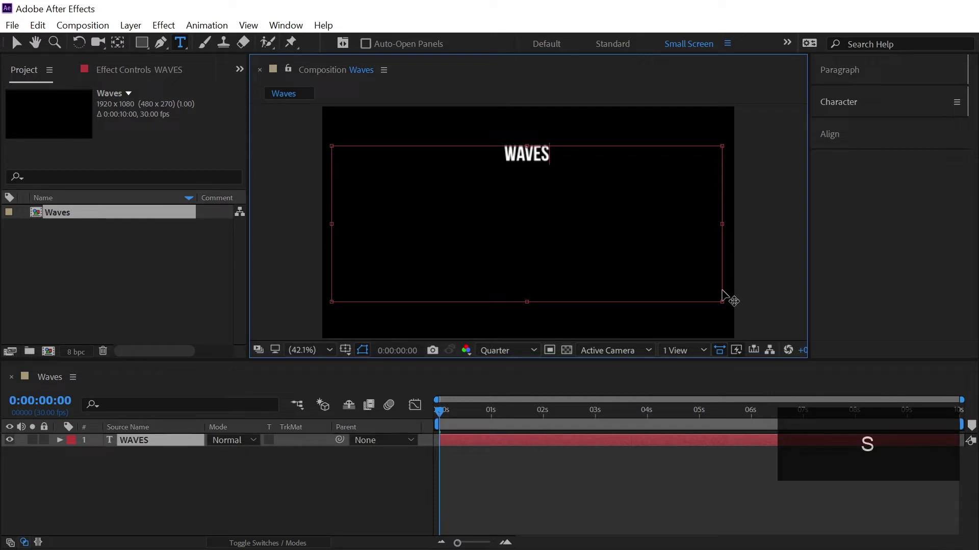
{"action": "key", "text": "BackSpace"}
{"action": "key", "text": "BackSpace"}
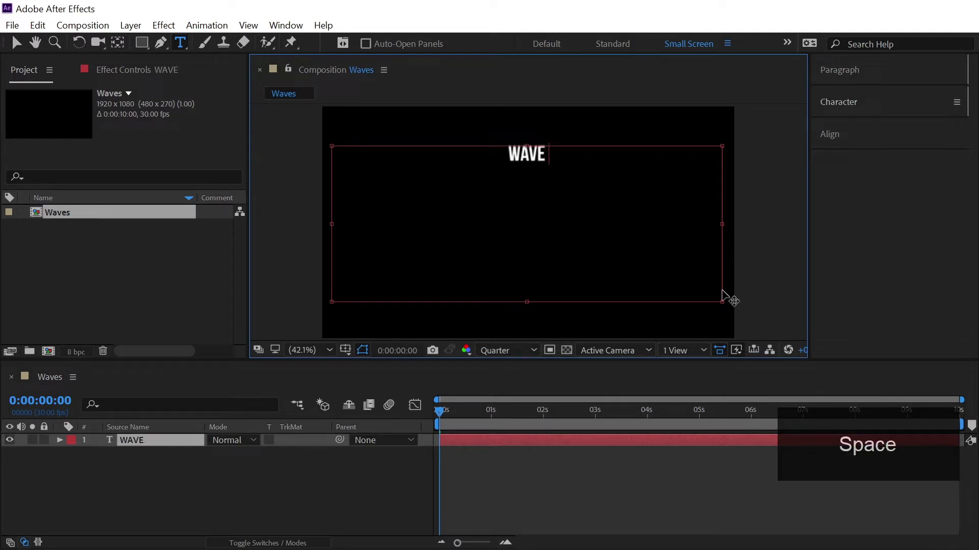
{"action": "type", "text": "WORLD"}
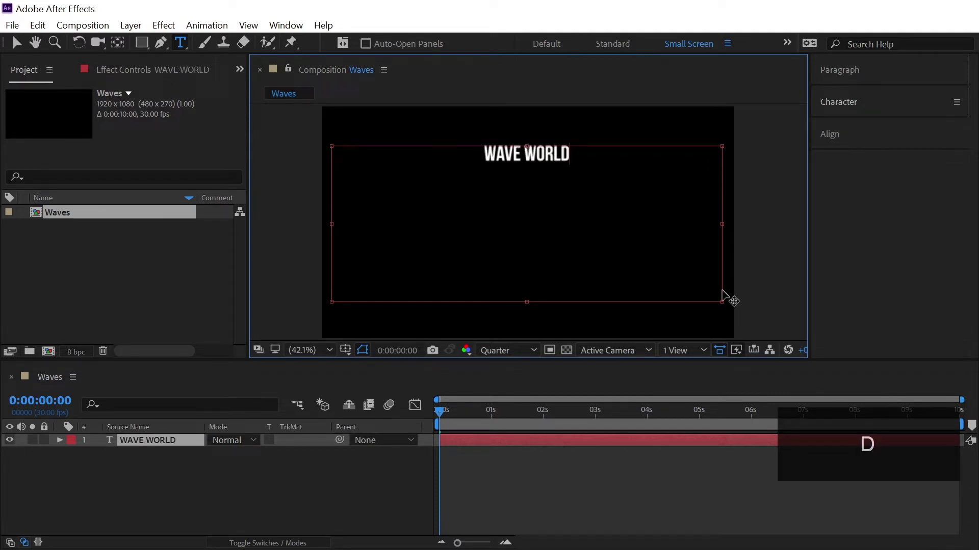
- Format the WAVE WORLD text as Bebas Neue Bold at 260 px
{"action": "key", "text": "ctrl+a"}
{"action": "left_click", "coordinate": [853, 136]}
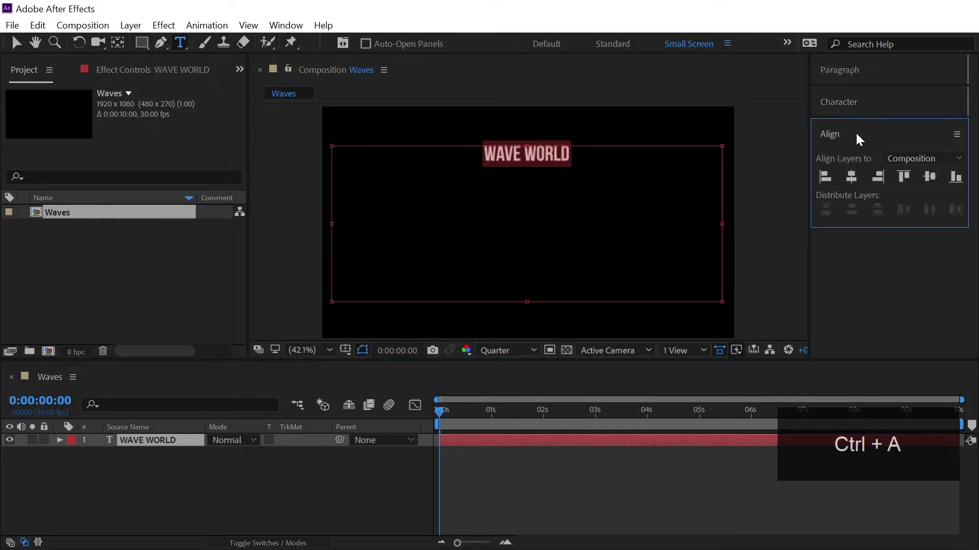
{"action": "left_click", "coordinate": [860, 112]}
{"action": "left_click", "coordinate": [846, 170]}
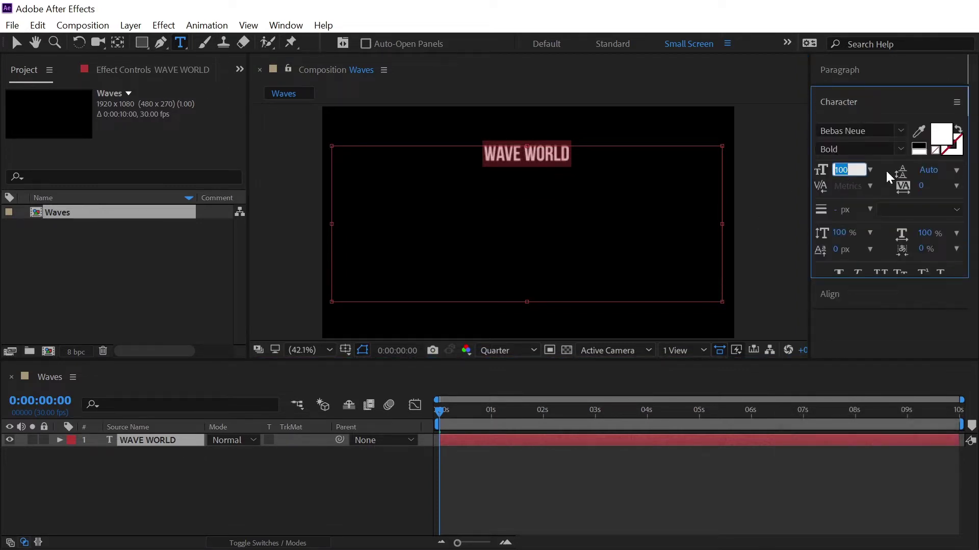
{"action": "type", "text": "260"}
{"action": "key", "text": "Return"}
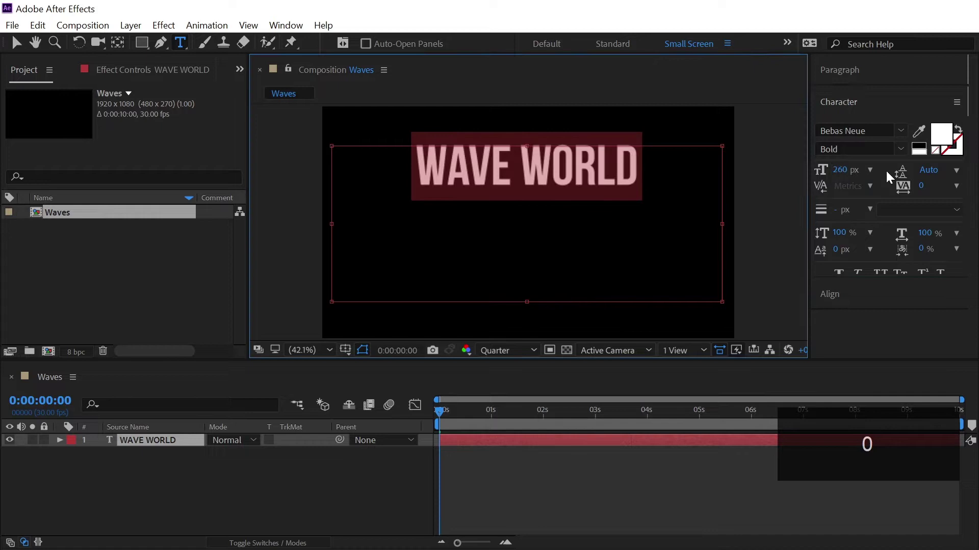
{"action": "left_click", "coordinate": [860, 145]}
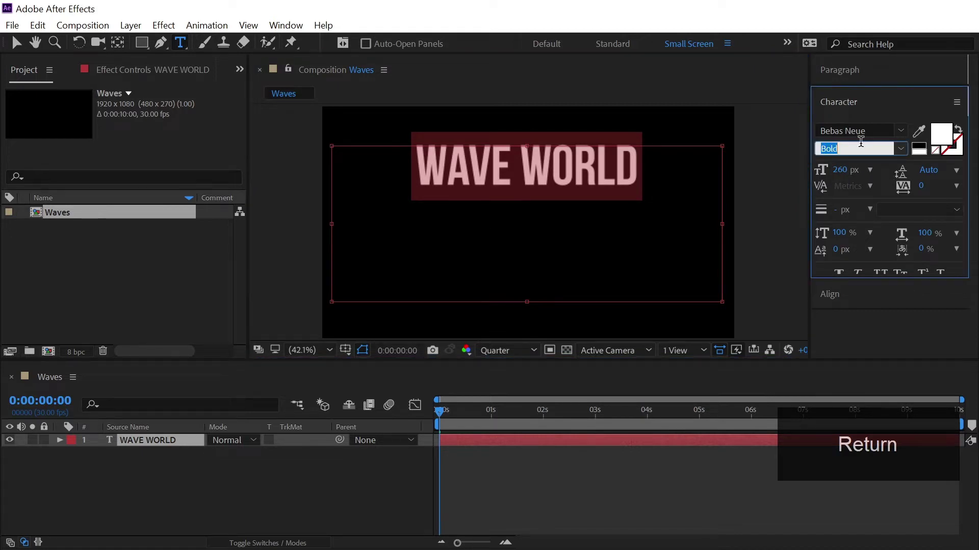
{"action": "left_click", "coordinate": [856, 131]}
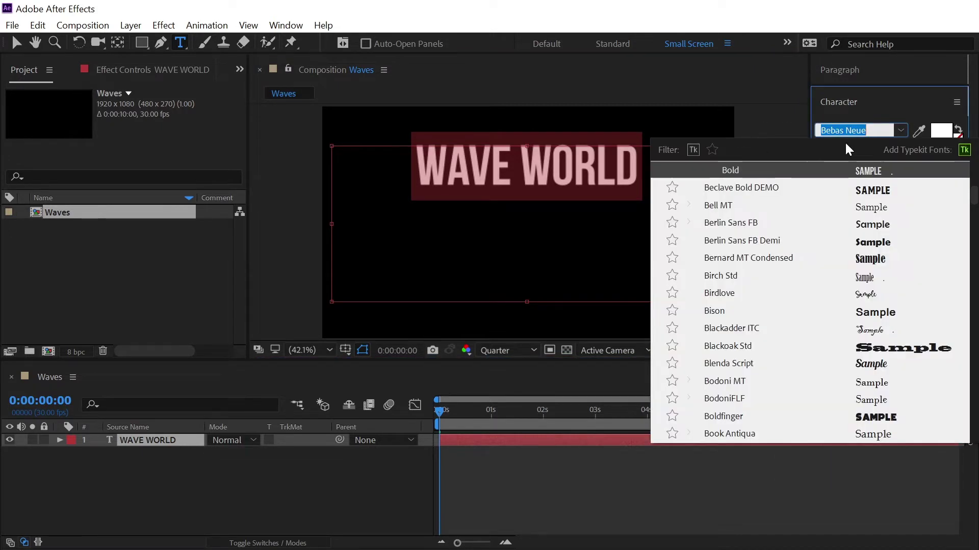
{"action": "left_click", "coordinate": [16, 43]}
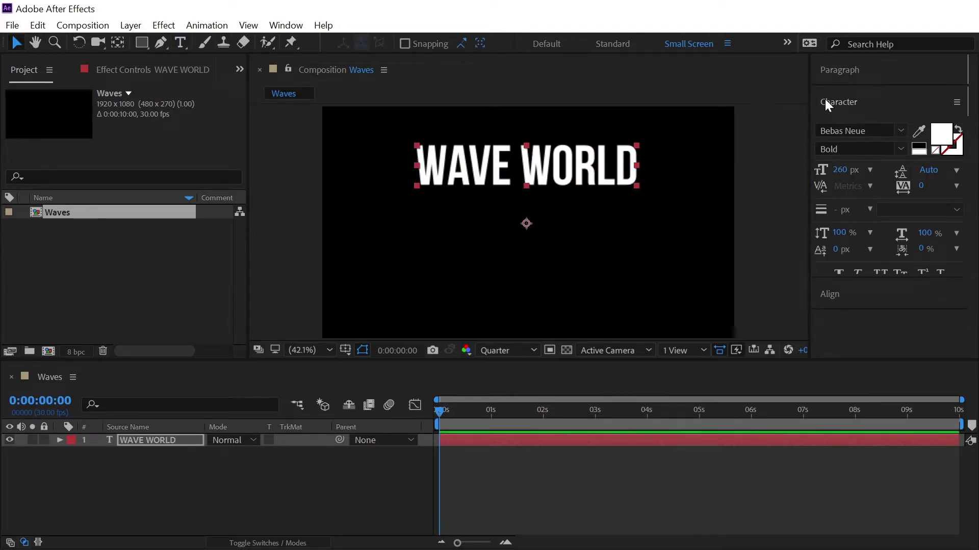
- Centre the title horizontally and vertically in the composition
{"action": "left_click", "coordinate": [855, 106]}
{"action": "left_click", "coordinate": [854, 132]}
{"action": "left_click", "coordinate": [851, 177]}
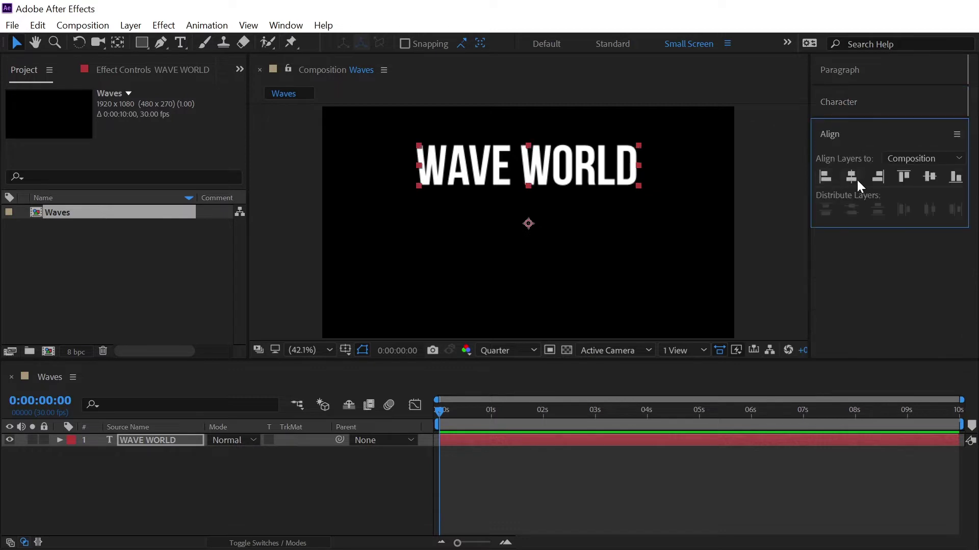
{"action": "key", "text": "Caps_Lock"}
{"action": "left_click", "coordinate": [928, 177]}
{"action": "key", "text": "Caps_Lock"}
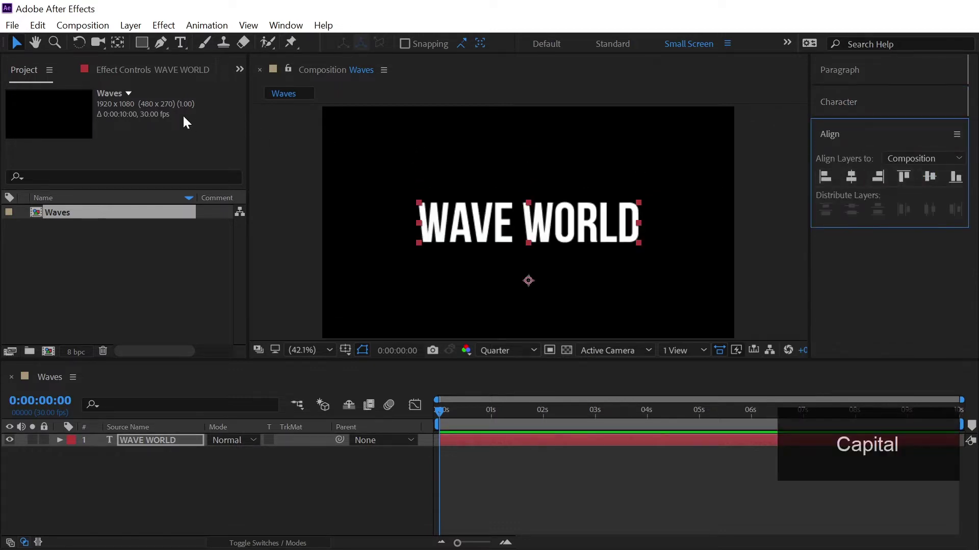
- Snap the title's anchor point to its centre with the Pan Behind tool
{"action": "double_click", "coordinate": [118, 43]}
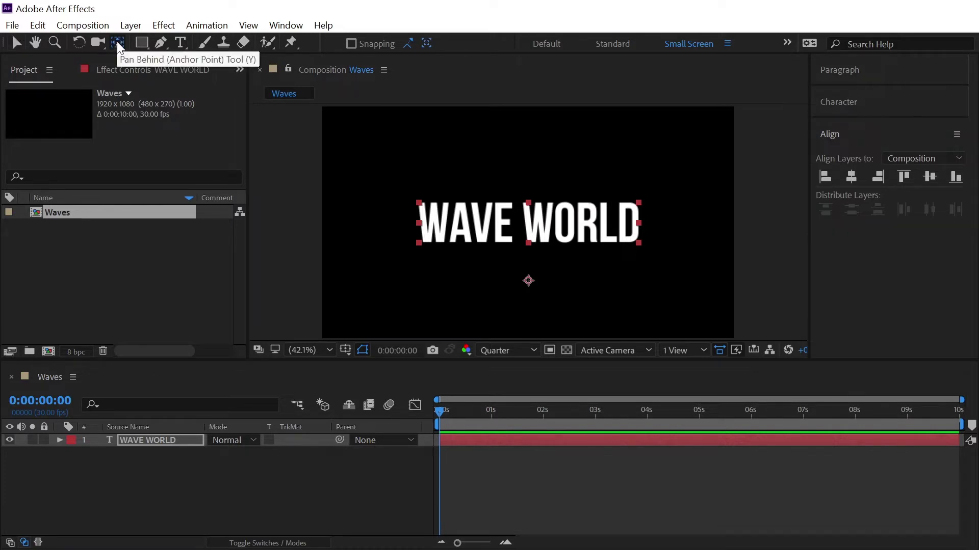
{"action": "key", "text": "ctrl"}
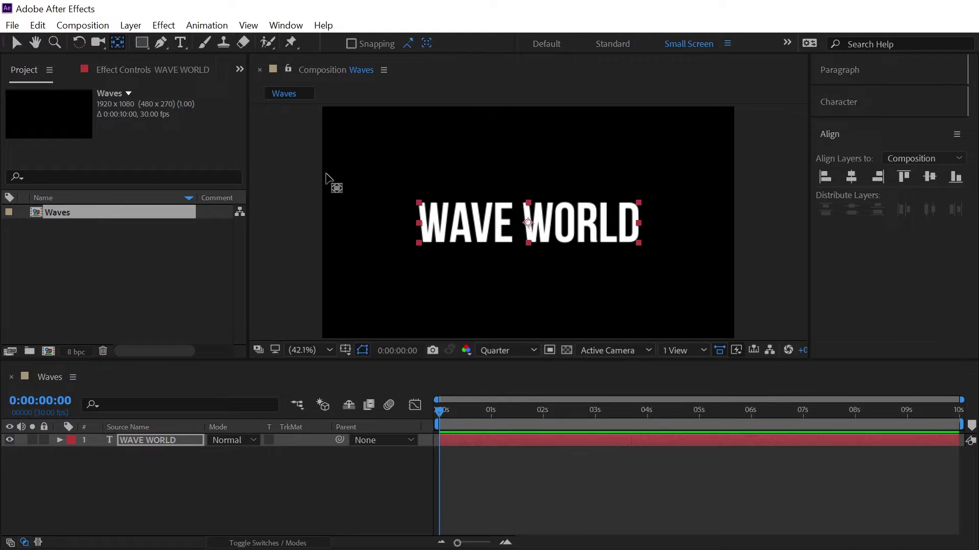
{"action": "key", "text": "v"}
{"action": "left_click", "coordinate": [296, 169]}
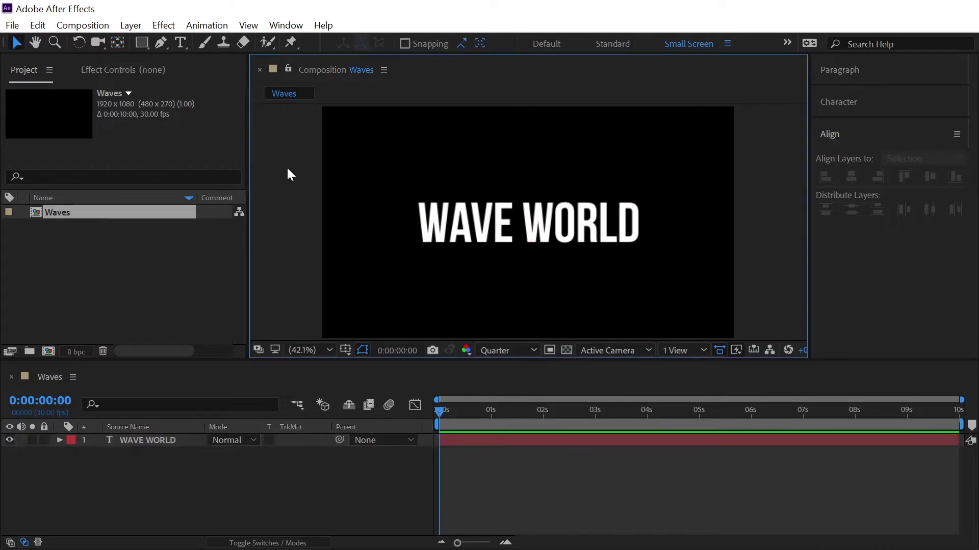
- Draw a white rectangle over the title and centre it horizontally and vertically
{"action": "left_click", "coordinate": [142, 44]}
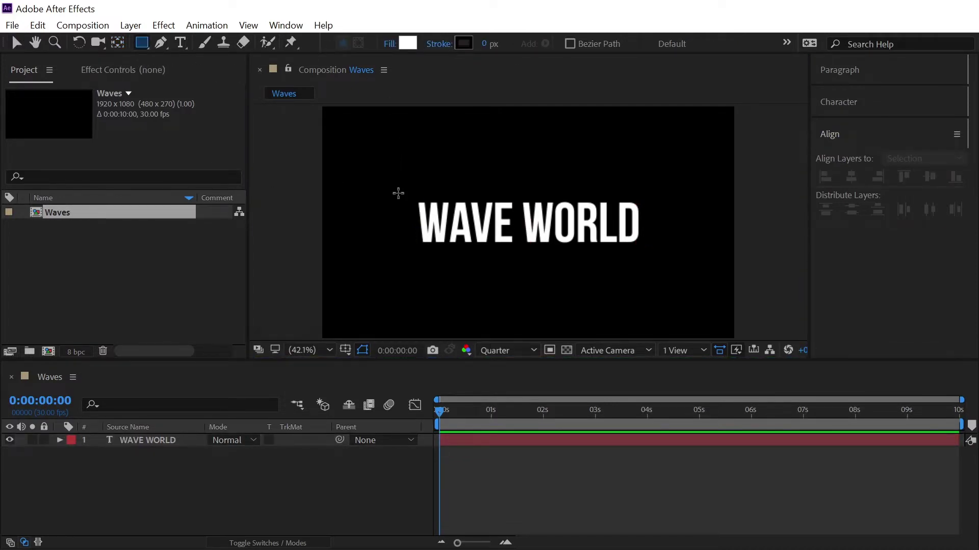
{"action": "left_click_drag", "start_coordinate": [396, 189], "coordinate": [661, 252]}
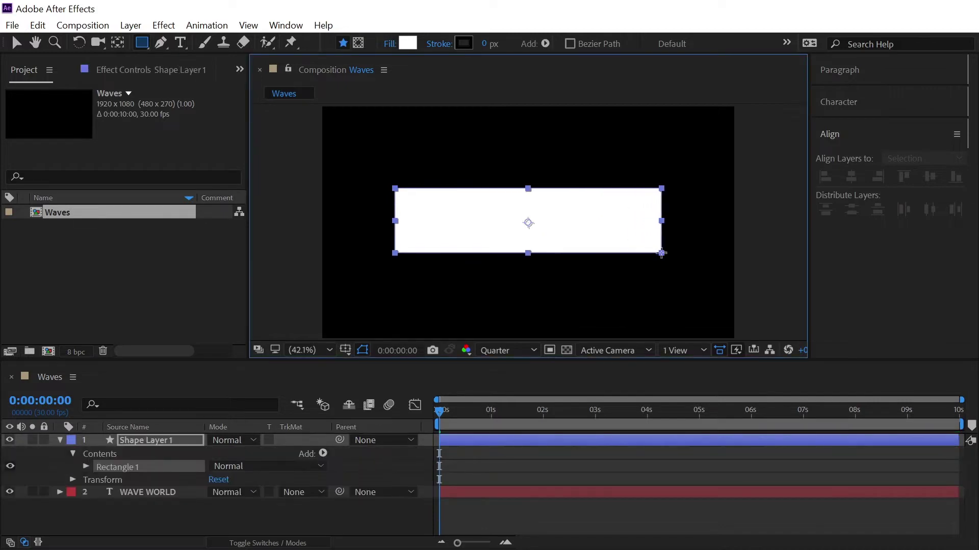
{"action": "left_click", "coordinate": [852, 179]}
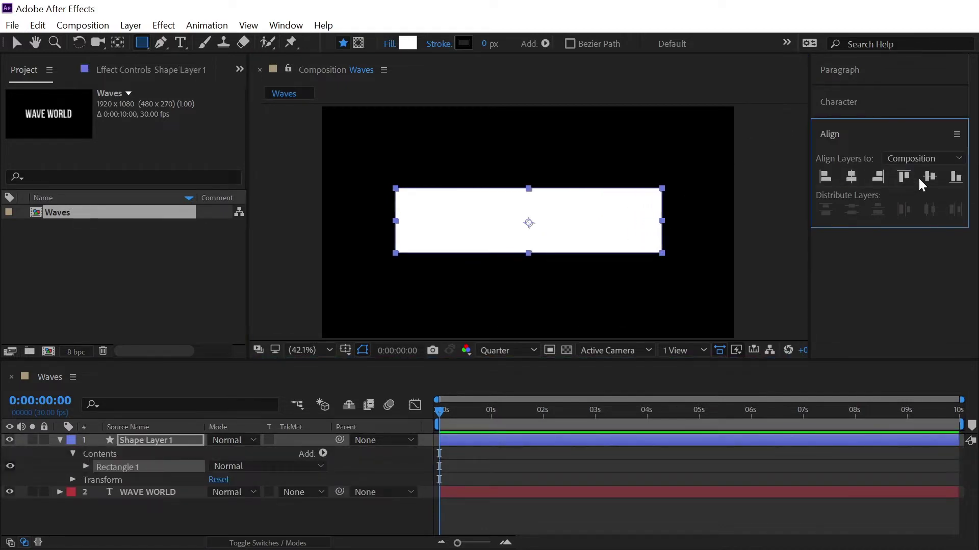
{"action": "left_click", "coordinate": [929, 177]}
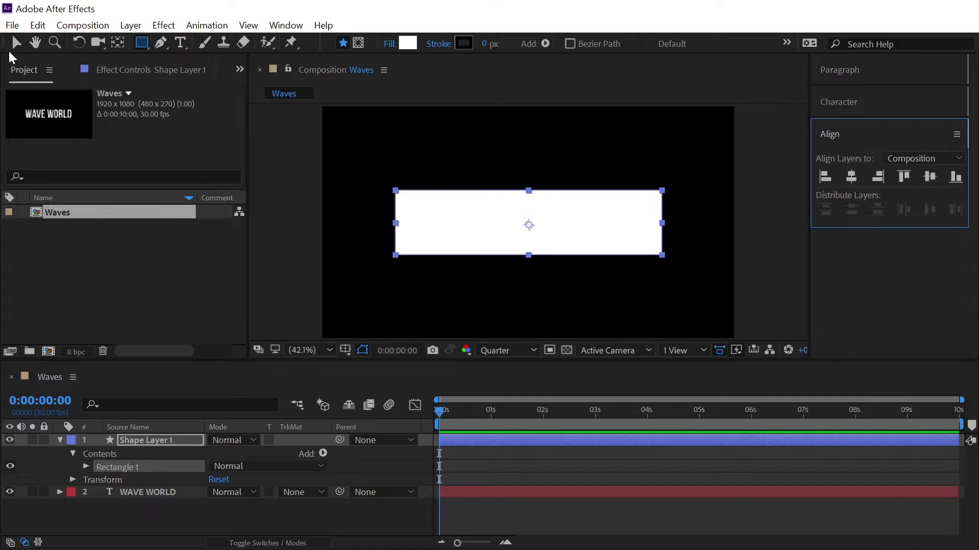
{"action": "left_click", "coordinate": [15, 43]}
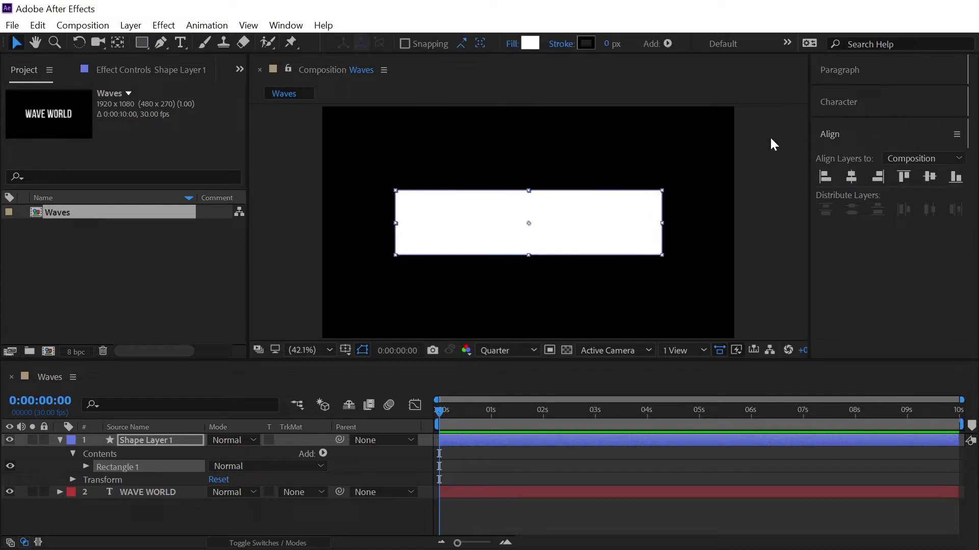
- Collapse the shape layer's properties and deselect it
{"action": "left_click", "coordinate": [286, 25]}
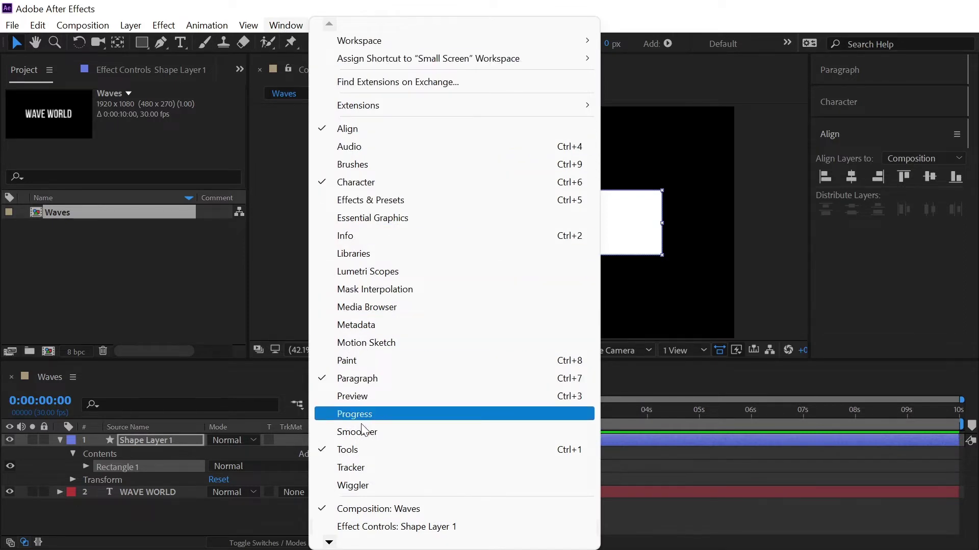
{"action": "left_click", "coordinate": [748, 247]}
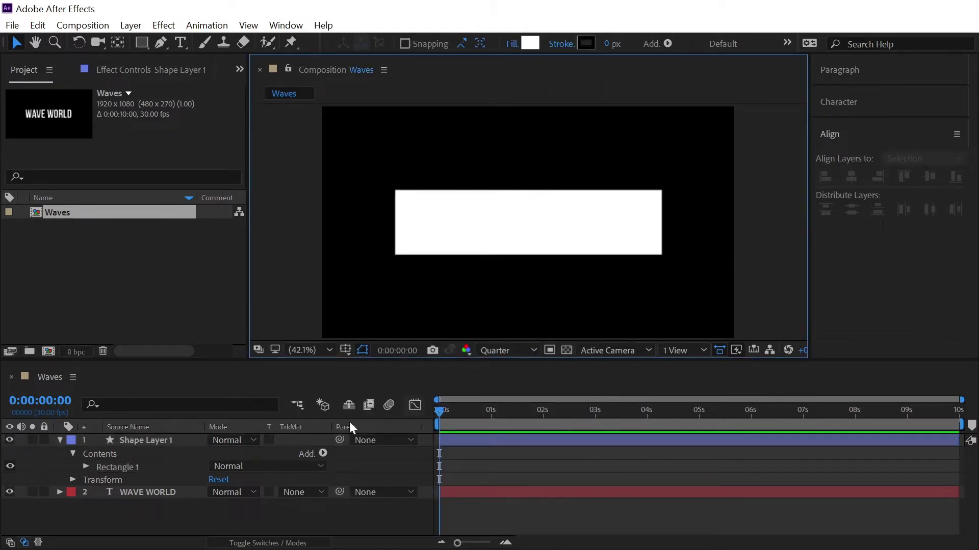
{"action": "left_click", "coordinate": [61, 440]}
{"action": "left_click", "coordinate": [151, 478]}
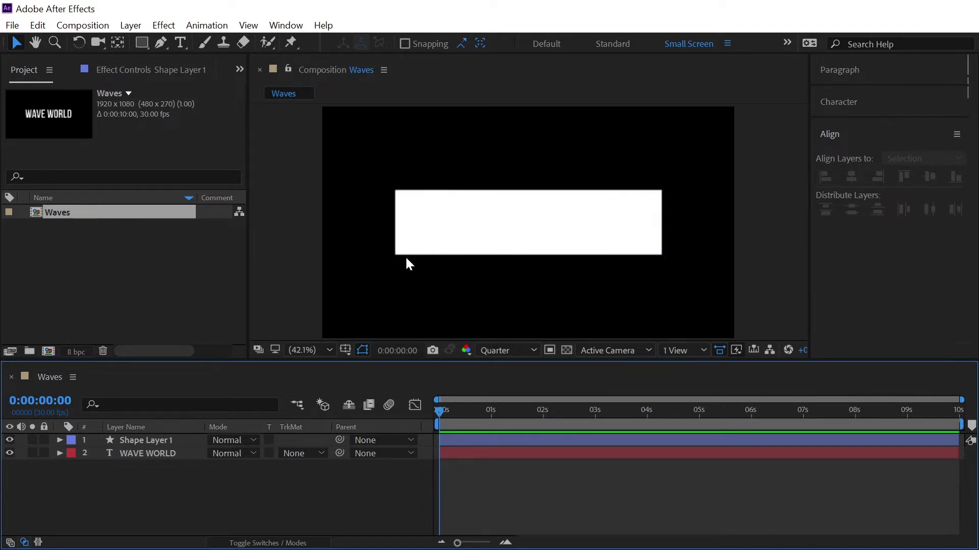
- Rename Shape Layer 1 to 'Effects'
{"action": "left_click", "coordinate": [160, 438]}
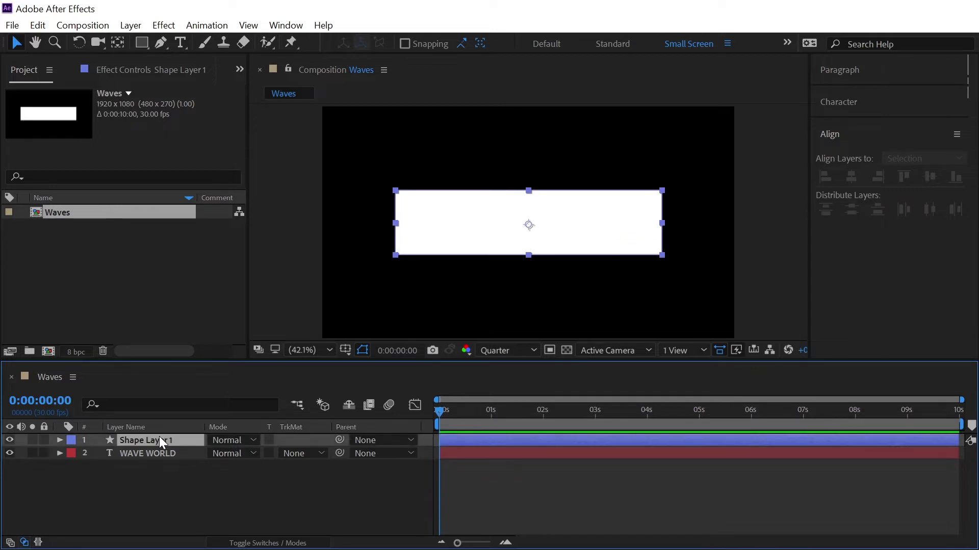
{"action": "key", "text": "Return"}
{"action": "key", "text": "Caps_Lock"}
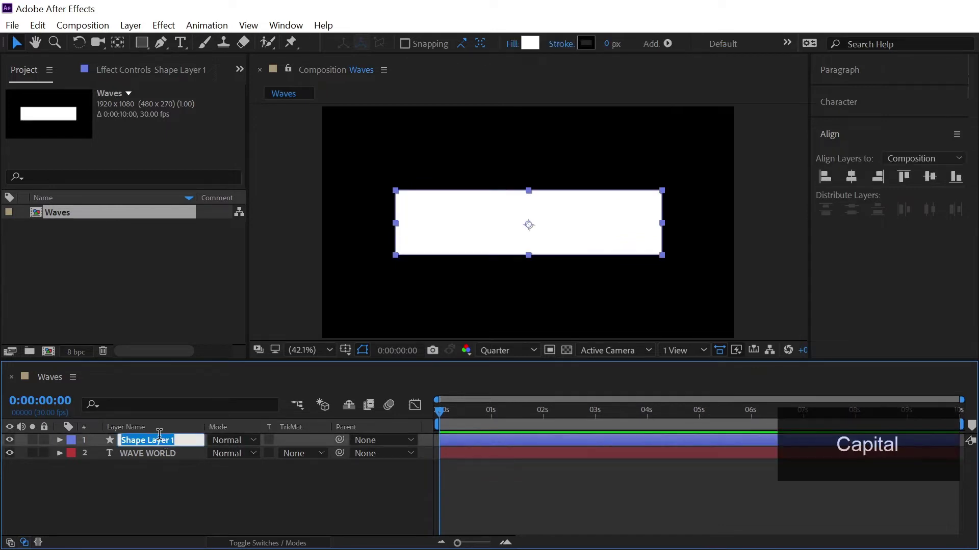
{"action": "type", "text": "Effects"}
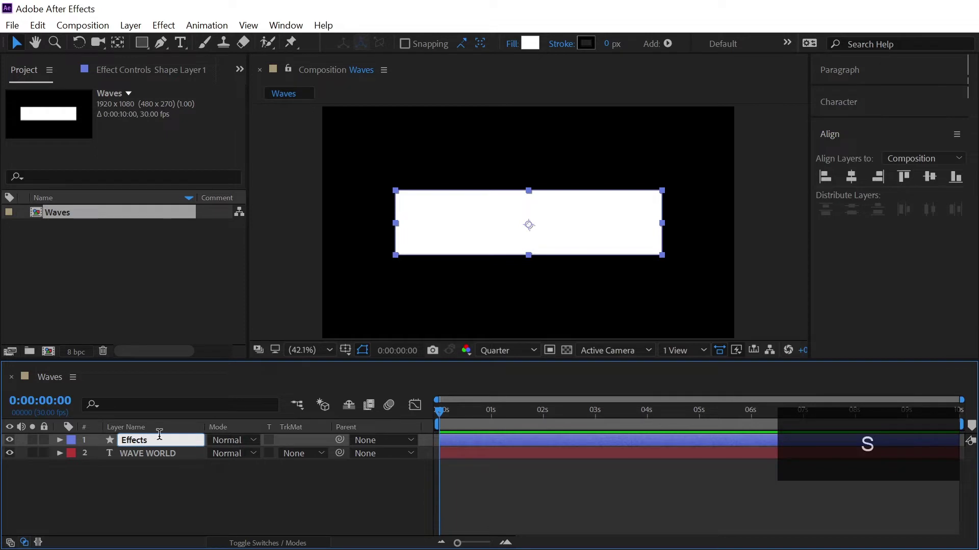
{"action": "left_click", "coordinate": [209, 493]}
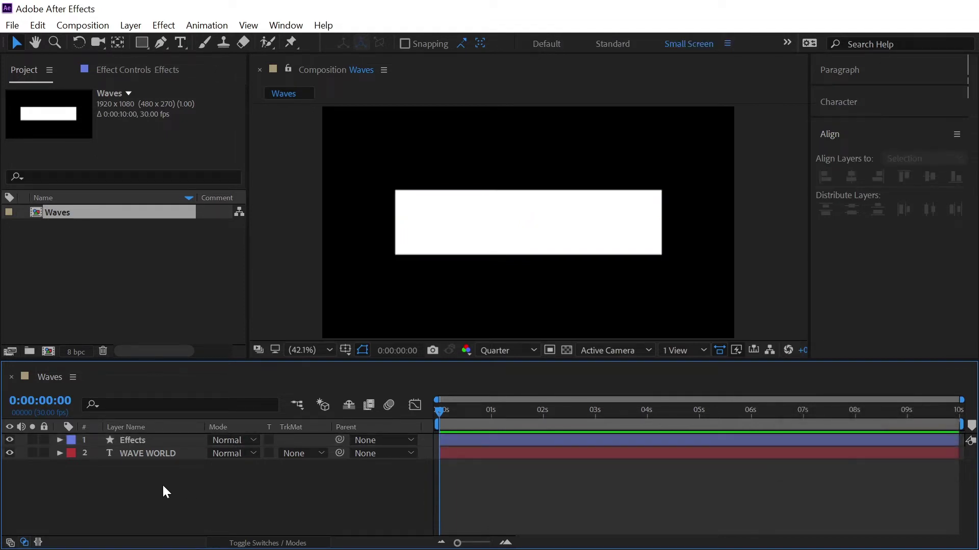
{"action": "left_click", "coordinate": [157, 442]}
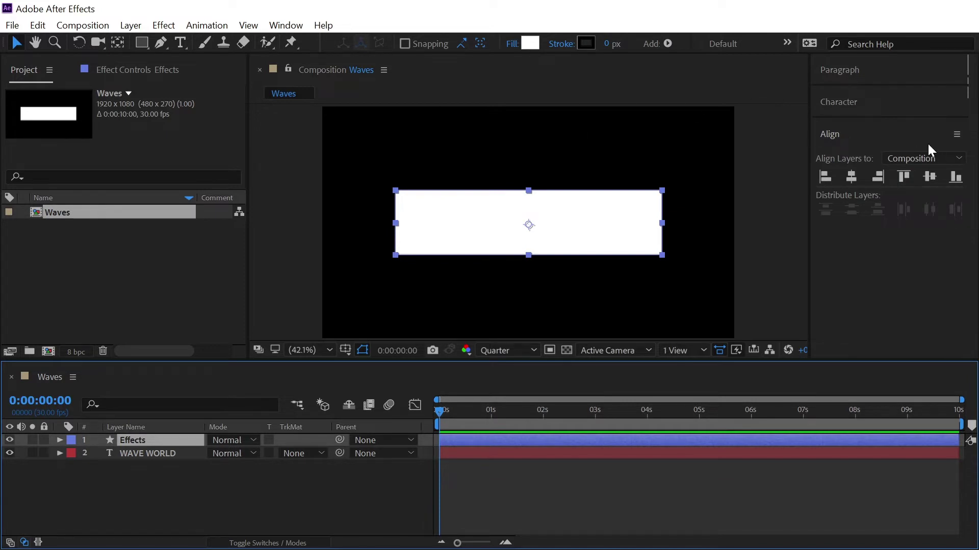
- Apply the Set Matte effect to the Effects layer from Effects & Presets
{"action": "left_click", "coordinate": [288, 25]}
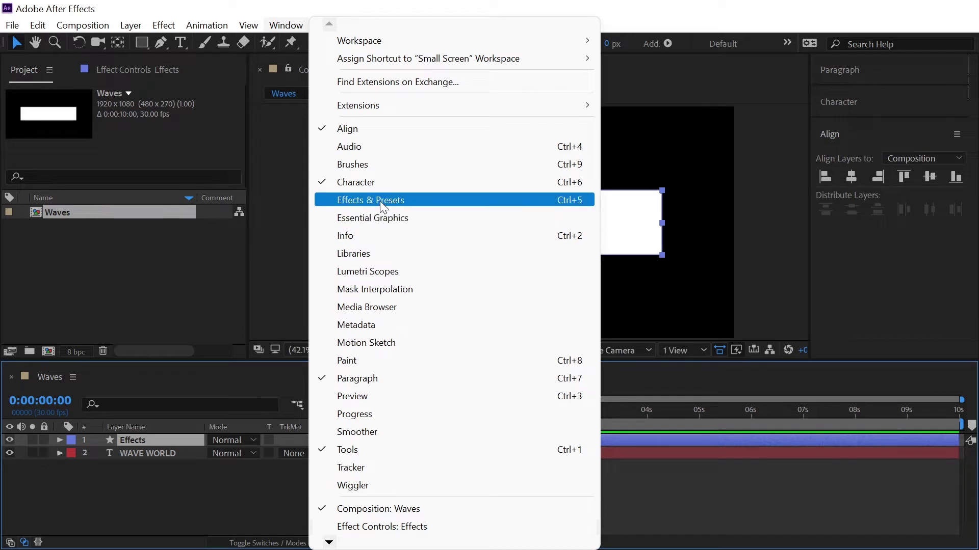
{"action": "left_click", "coordinate": [406, 201]}
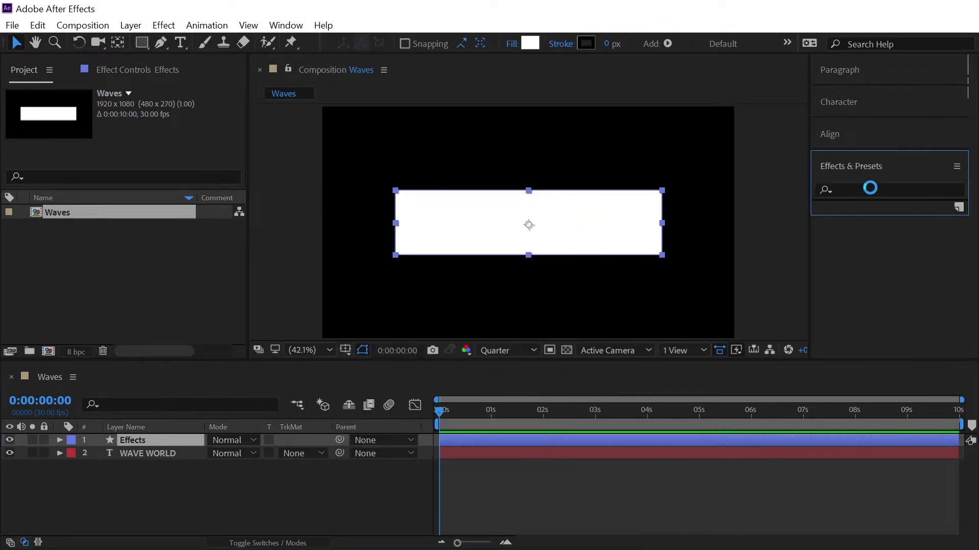
{"action": "key", "text": "Caps_Lock"}
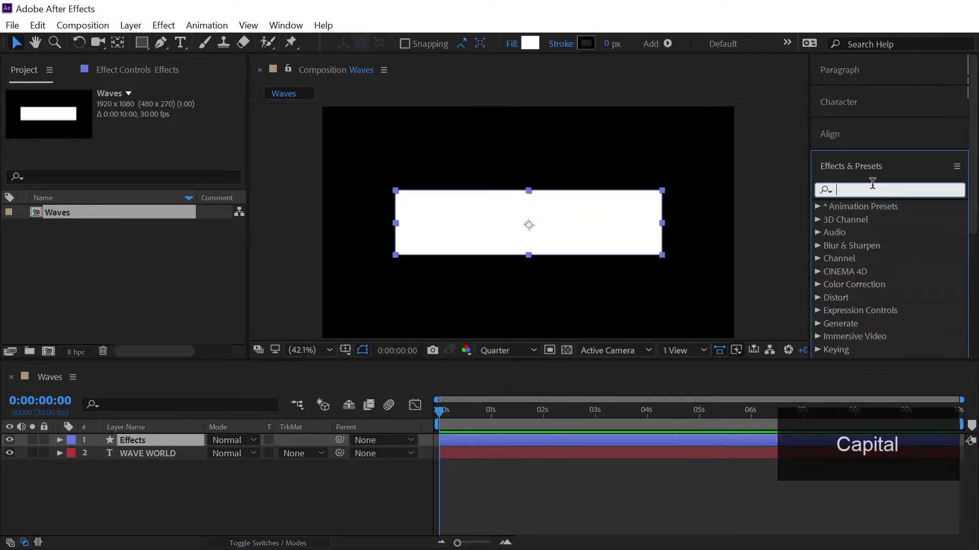
{"action": "type", "text": "Set m"}
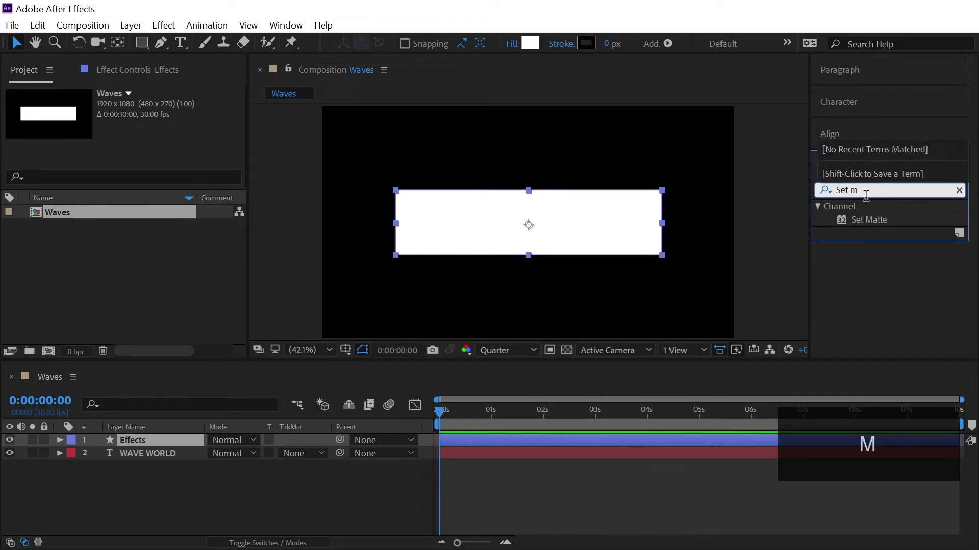
{"action": "double_click", "coordinate": [876, 219]}
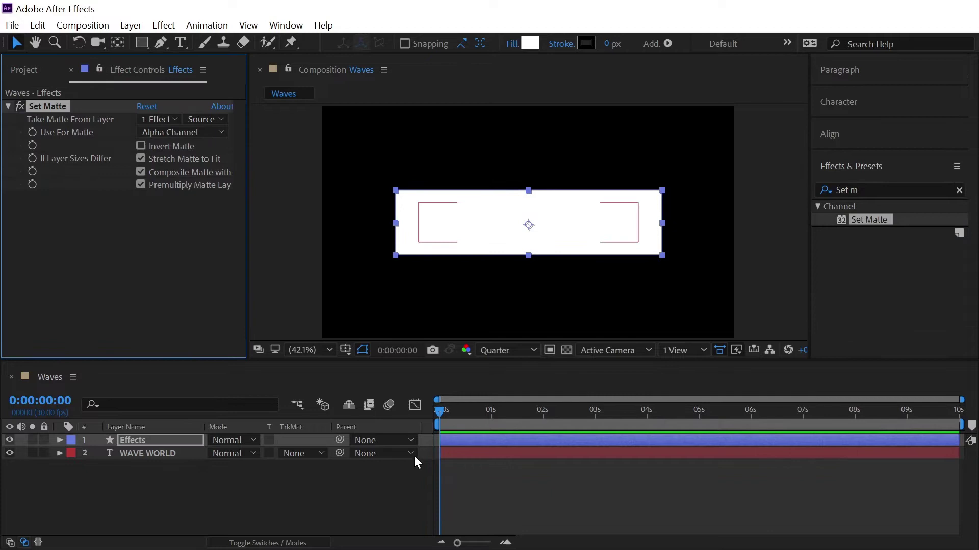
{"action": "left_click", "coordinate": [362, 488]}
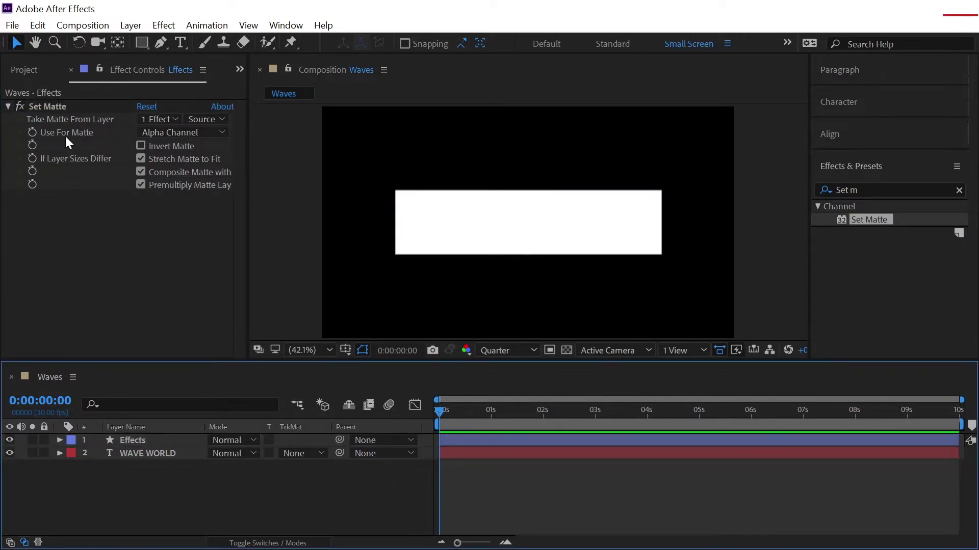
- Take the matte from the WAVE WORLD layer and hide the original text layer
{"action": "left_click", "coordinate": [160, 116]}
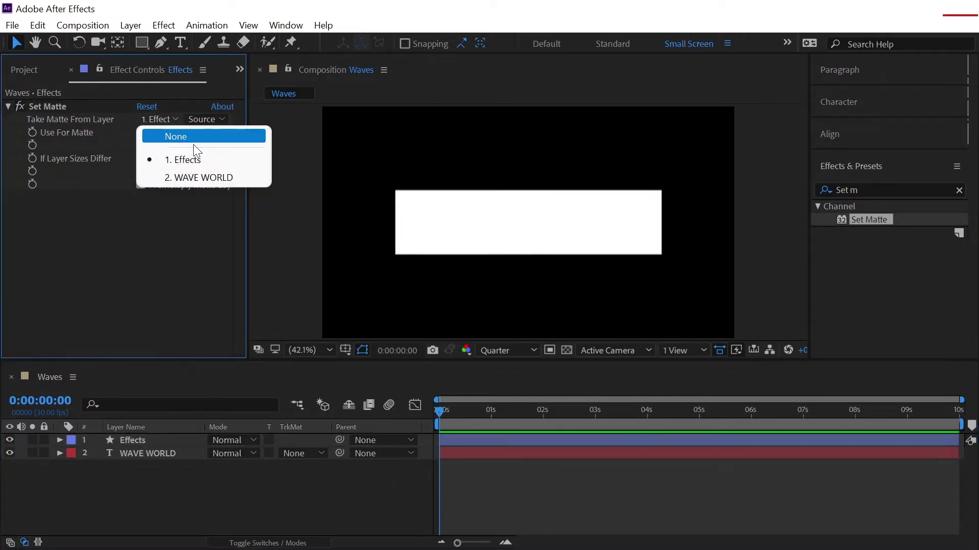
{"action": "left_click", "coordinate": [189, 175]}
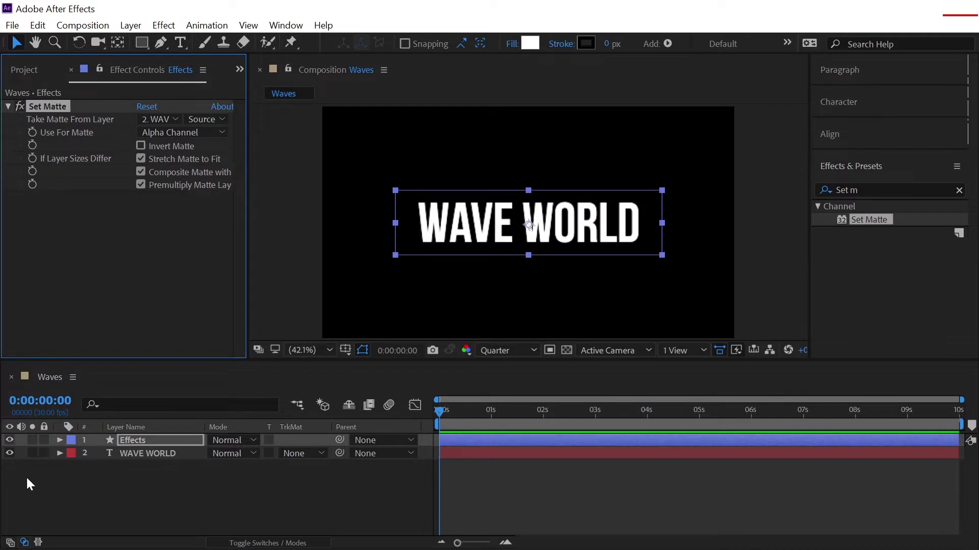
{"action": "left_click", "coordinate": [9, 453]}
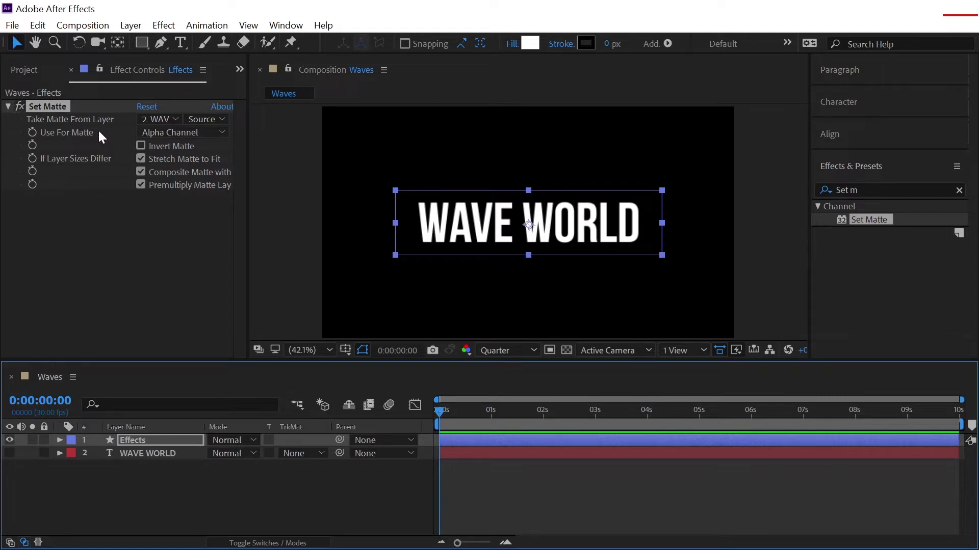
{"action": "left_click", "coordinate": [7, 107]}
{"action": "left_click", "coordinate": [882, 192]}
{"action": "left_click", "coordinate": [882, 188]}
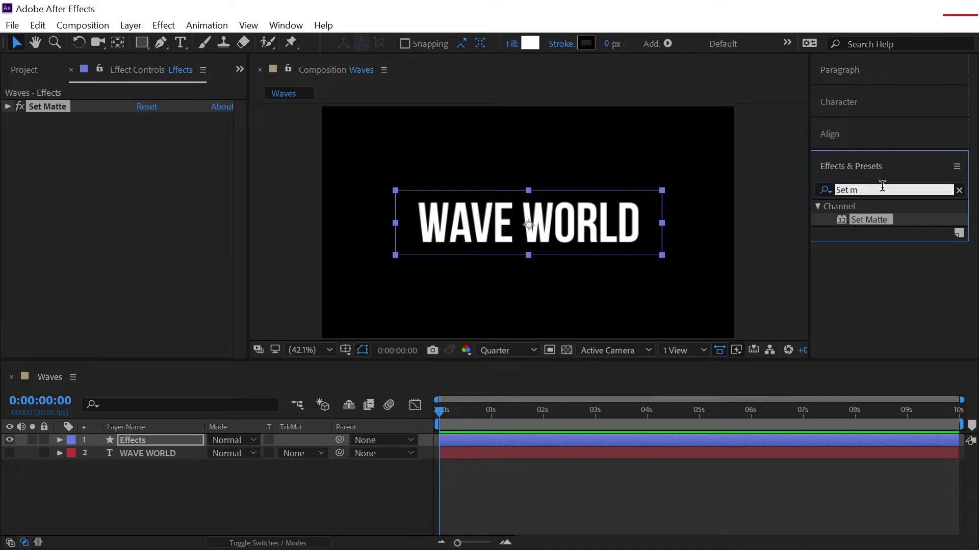
- Apply a Transform effect to the Effects layer with rotation 90°
{"action": "key", "text": "Caps_Lock"}
{"action": "type", "text": "Tr"}
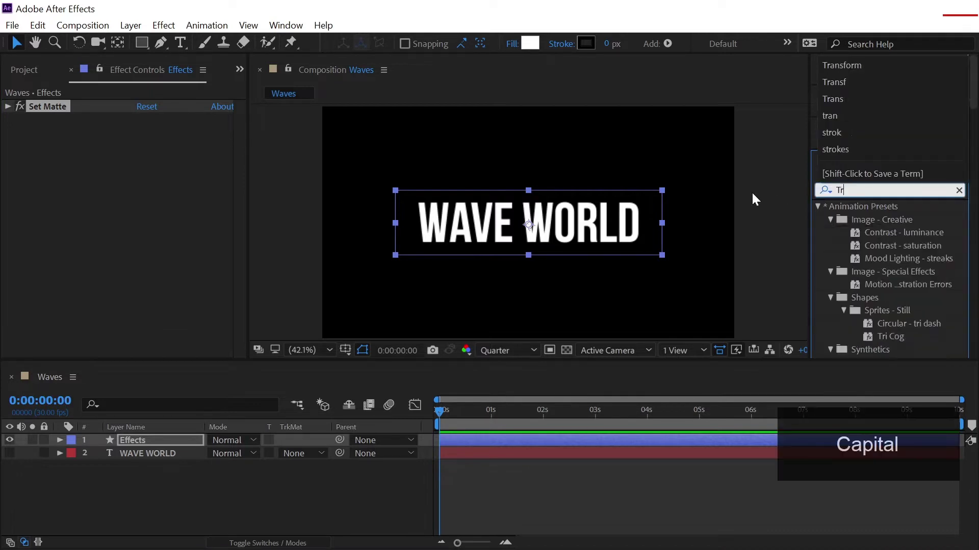
{"action": "type", "text": "ans"}
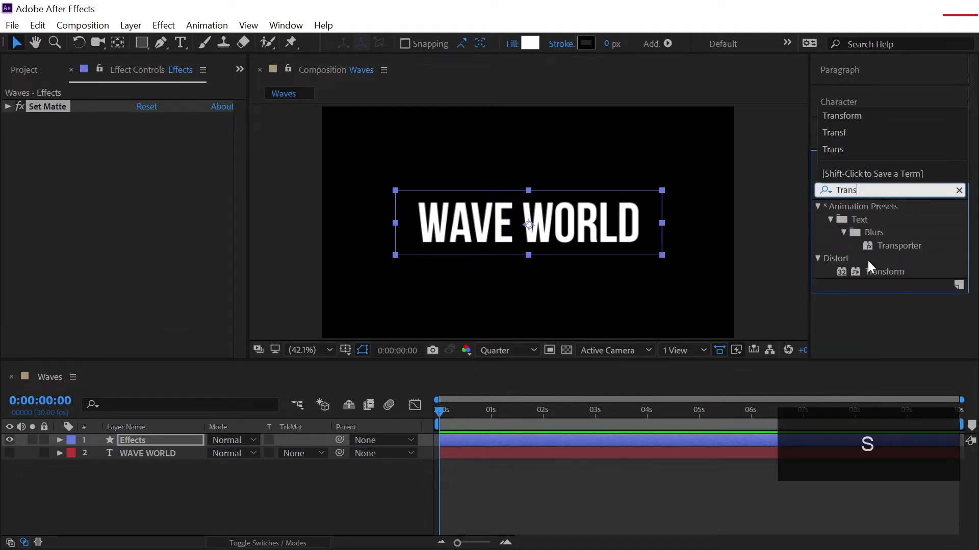
{"action": "double_click", "coordinate": [887, 271]}
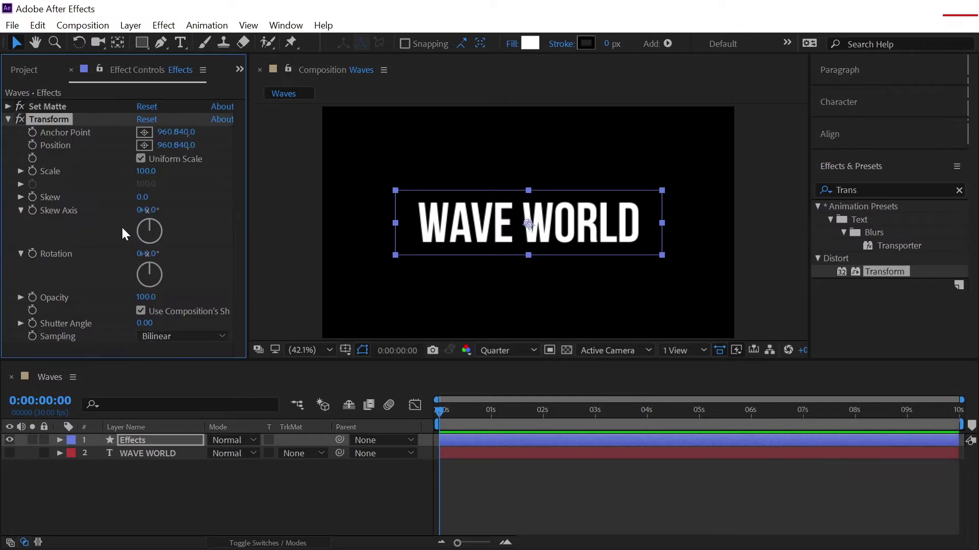
{"action": "left_click", "coordinate": [148, 254]}
{"action": "type", "text": "90"}
{"action": "key", "text": "Return"}
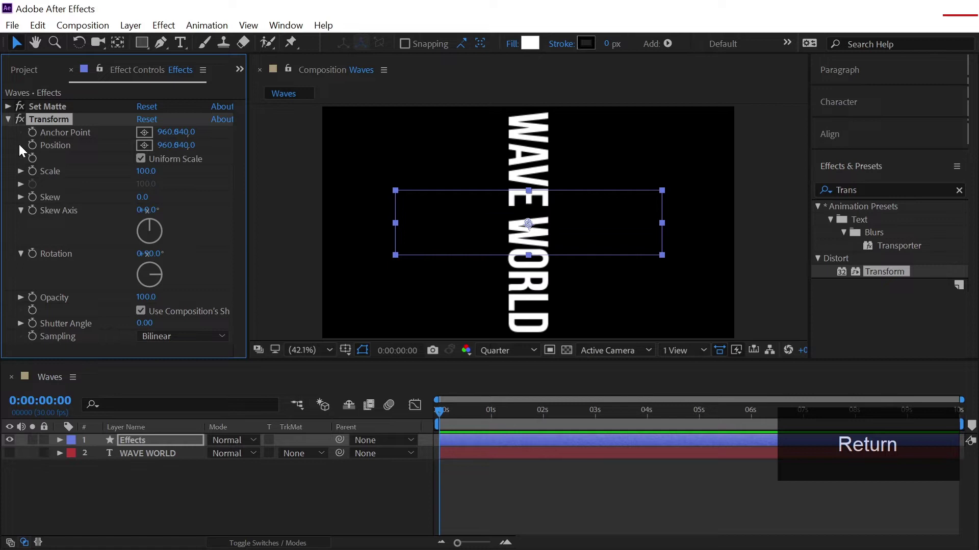
{"action": "left_click", "coordinate": [8, 119]}
- Apply CC RepeTile to the Effects layer
{"action": "left_click", "coordinate": [880, 190]}
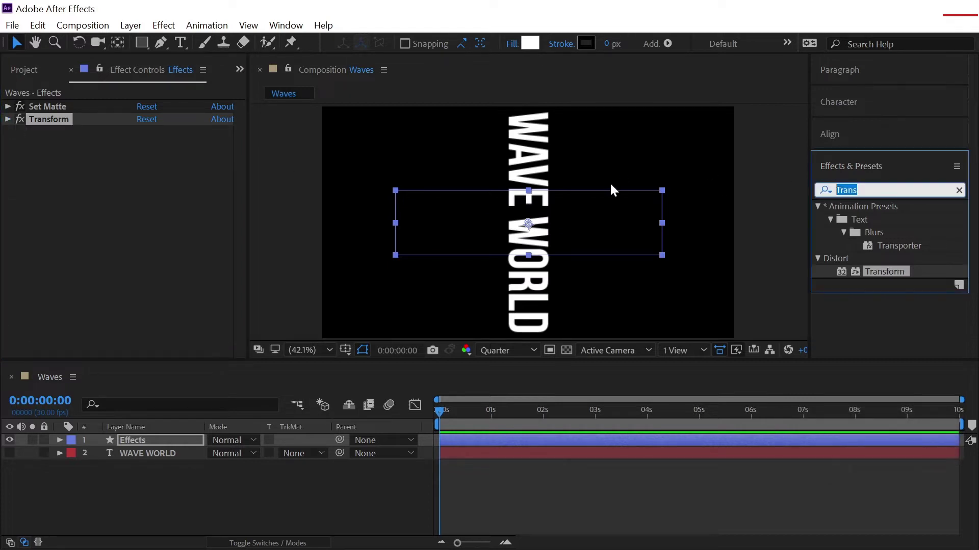
{"action": "key", "text": "Caps_Lock"}
{"action": "type", "text": "CC"}
{"action": "key", "text": "Caps_Lock"}
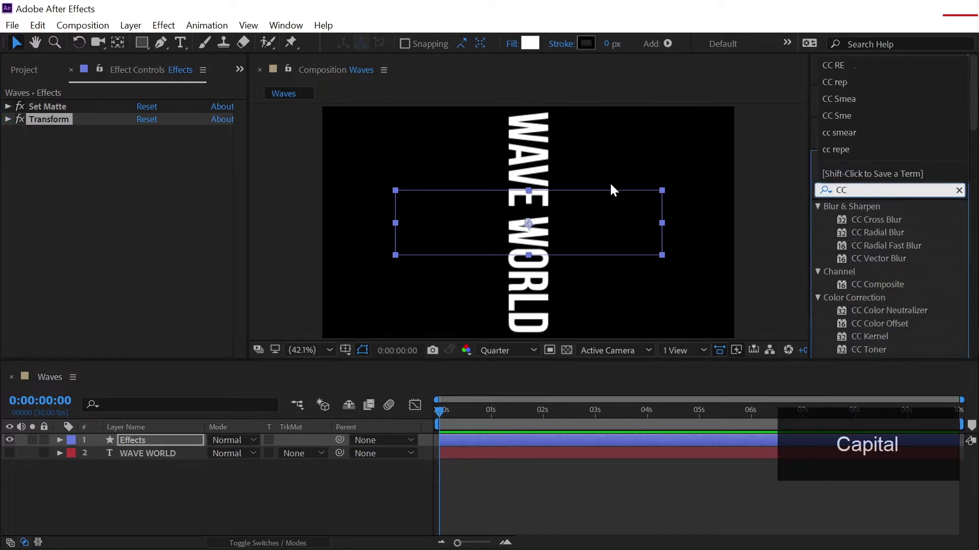
{"action": "type", "text": "repee"}
{"action": "key", "text": "BackSpace"}
{"action": "key", "text": "BackSpace"}
{"action": "type", "text": "e"}
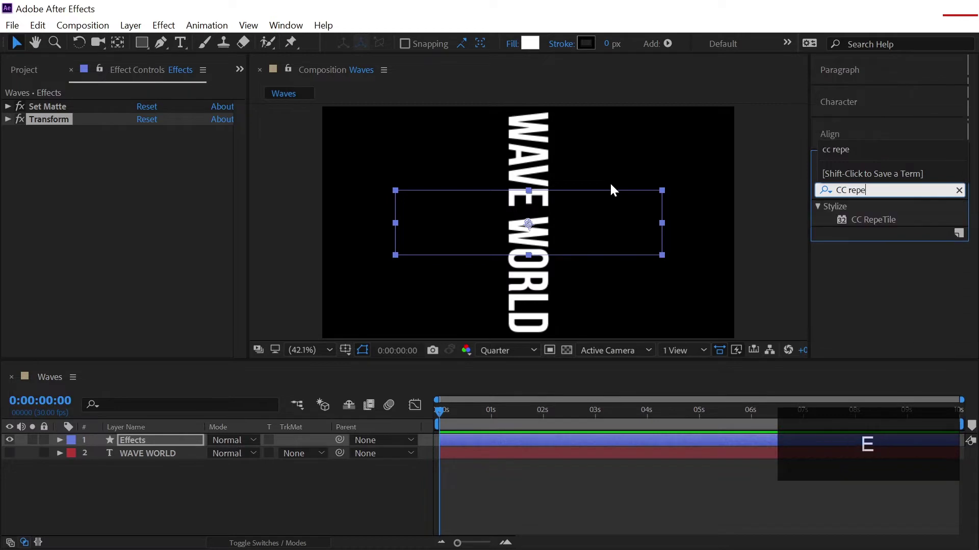
{"action": "double_click", "coordinate": [875, 221]}
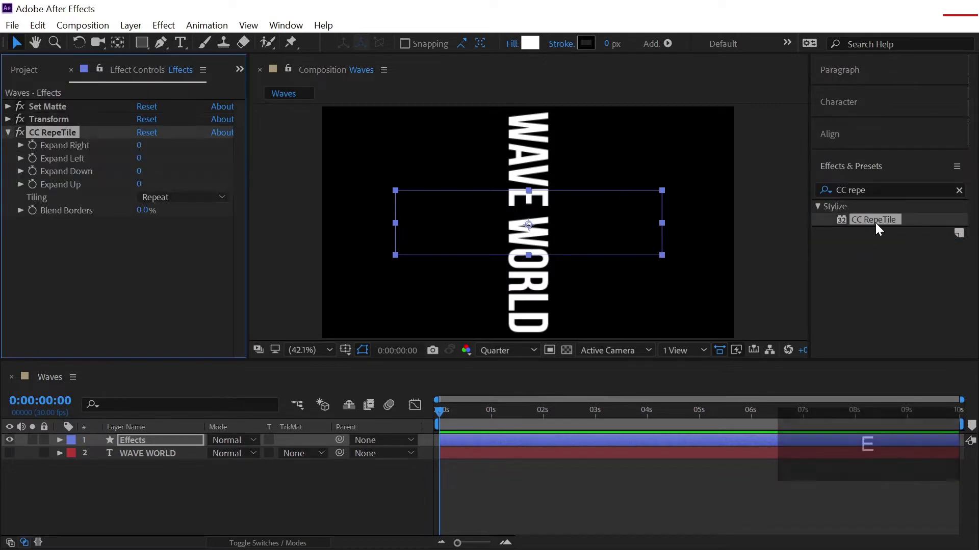
- Set CC RepeTile Expand Right, Left, Down and Up to 2000 each
{"action": "left_click", "coordinate": [138, 145]}
{"action": "type", "text": "2000"}
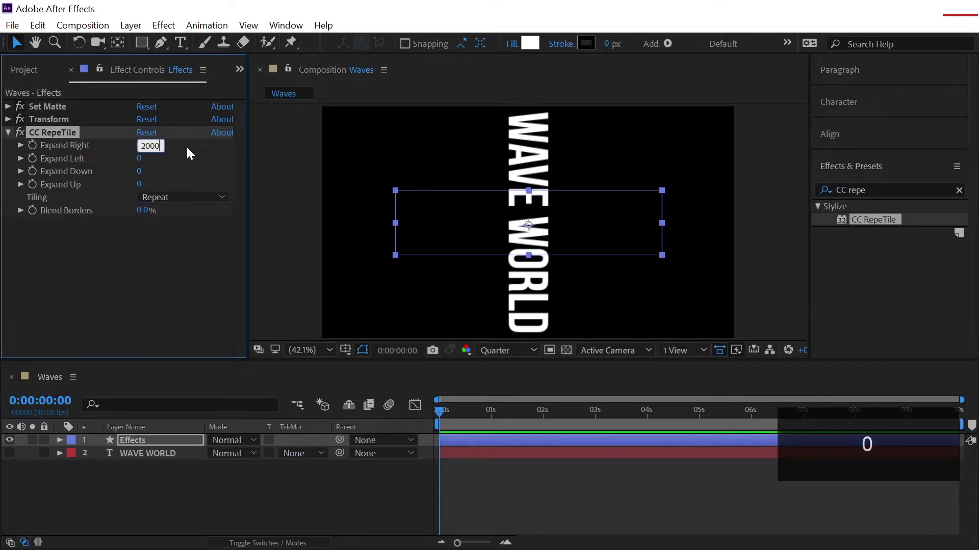
{"action": "key", "text": "Tab"}
{"action": "type", "text": "2000"}
{"action": "key", "text": "Tab"}
{"action": "type", "text": "2000"}
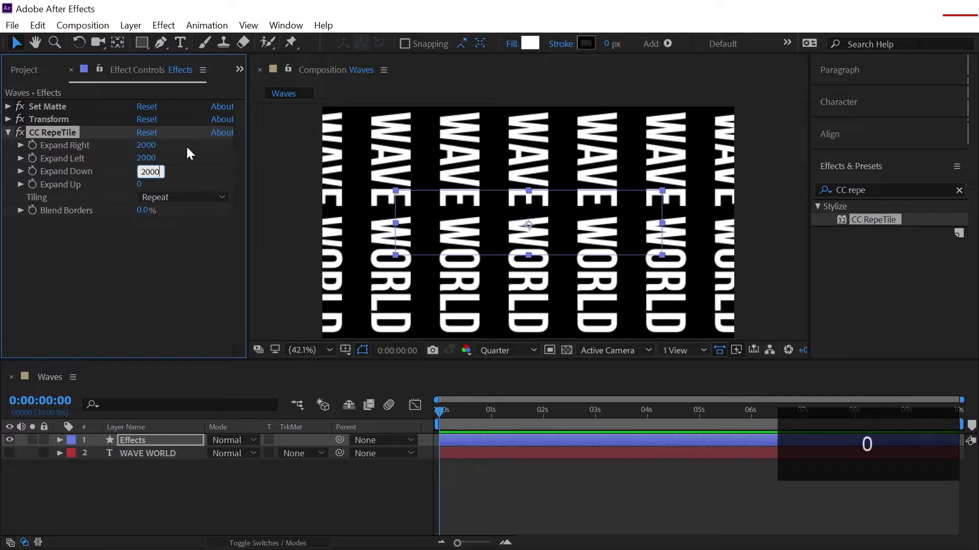
{"action": "key", "text": "Tab"}
{"action": "type", "text": "2000"}
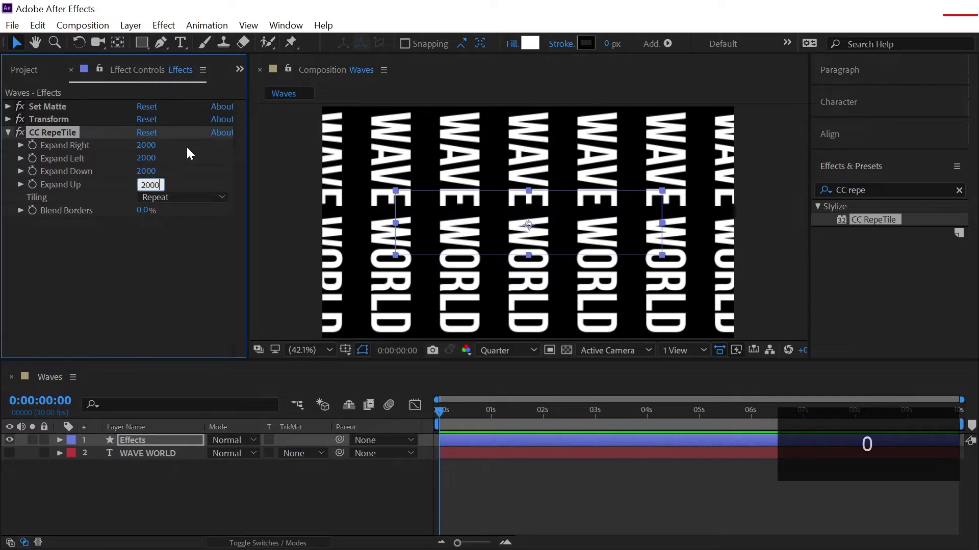
{"action": "key", "text": "Return"}
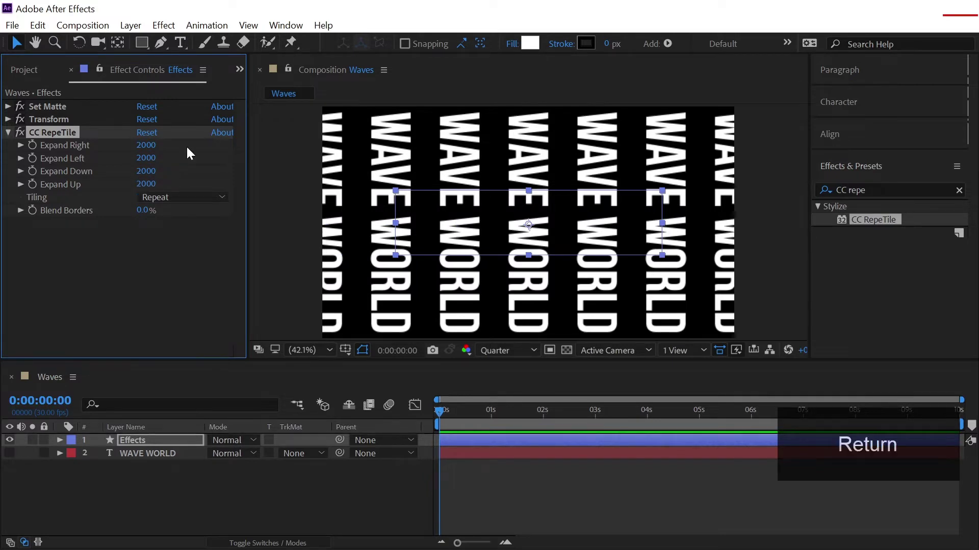
- Duplicate the Transform effect and move Transform 2 below CC RepeTile
{"action": "left_click", "coordinate": [8, 133]}
{"action": "left_click", "coordinate": [52, 120]}
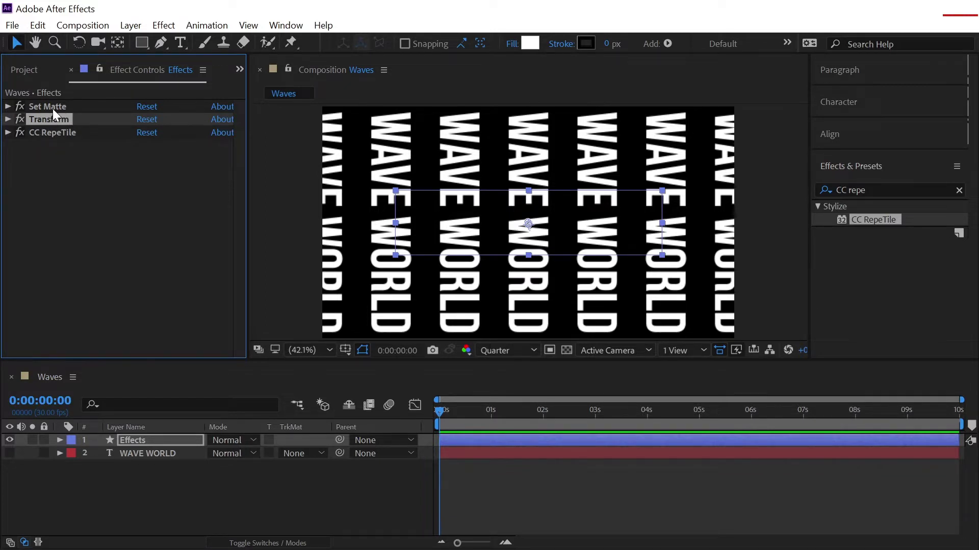
{"action": "key", "text": "ctrl+d"}
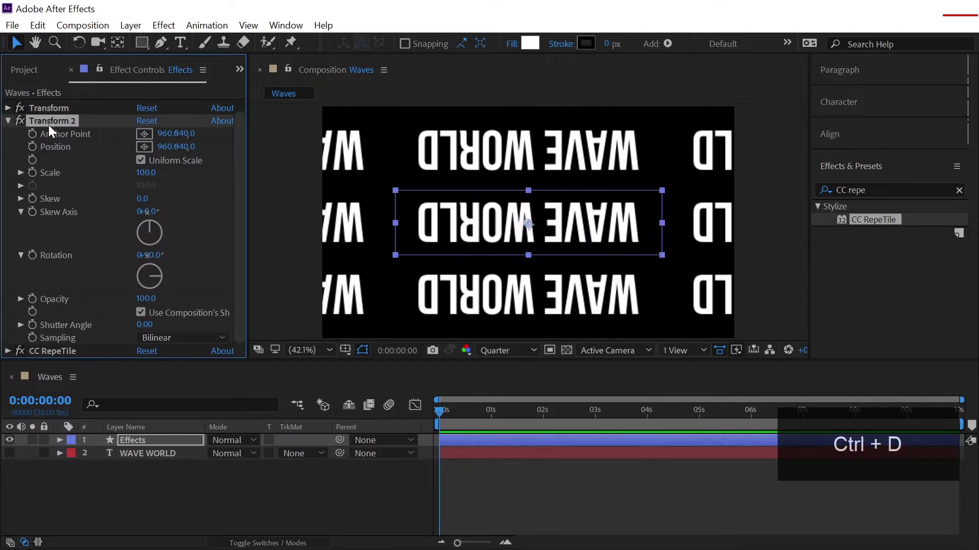
{"action": "left_click", "coordinate": [8, 132]}
{"action": "left_click_drag", "start_coordinate": [64, 131], "coordinate": [56, 162]}
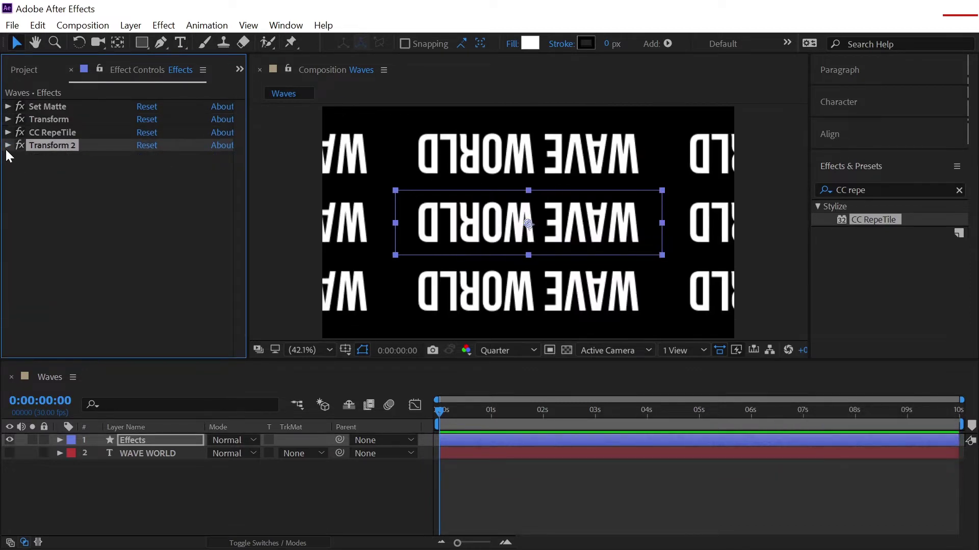
{"action": "left_click", "coordinate": [7, 145]}
- Give Transform 2 a skew of 16, skew axis 90° and rotation -65°
{"action": "left_click", "coordinate": [143, 211]}
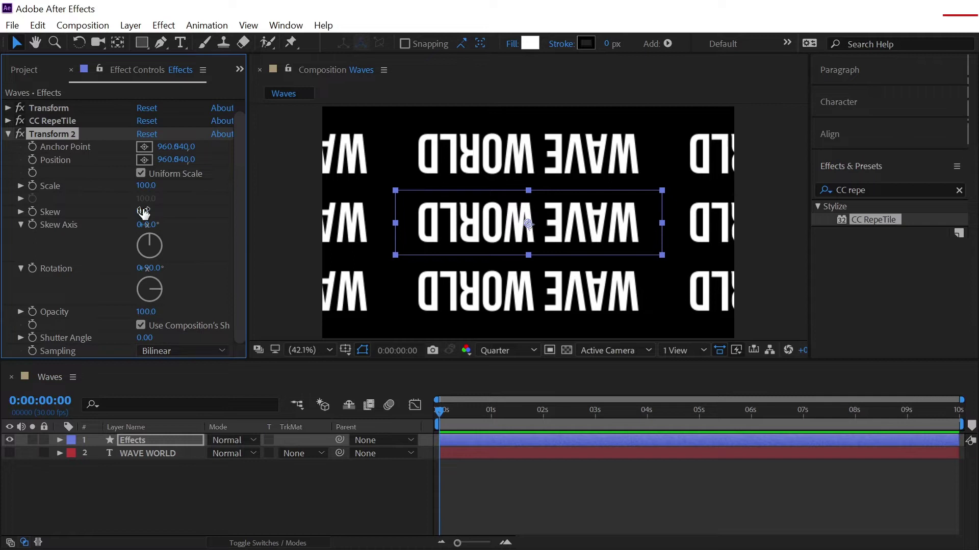
{"action": "type", "text": "16"}
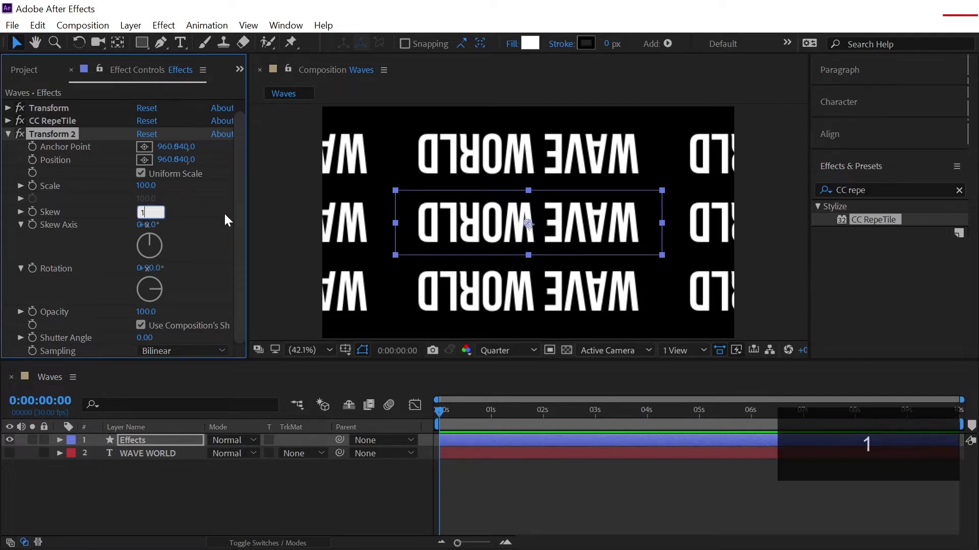
{"action": "left_click", "coordinate": [193, 226]}
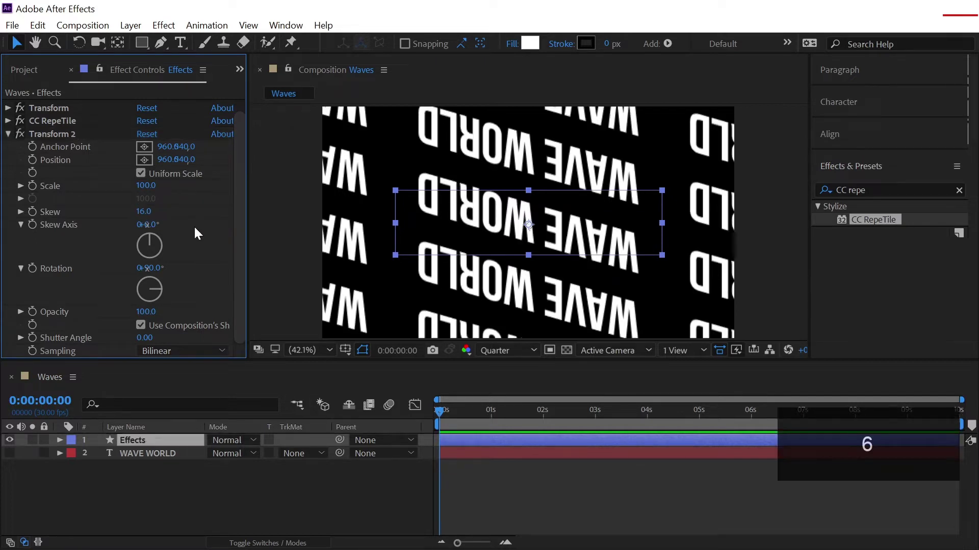
{"action": "left_click", "coordinate": [151, 225]}
{"action": "type", "text": "90"}
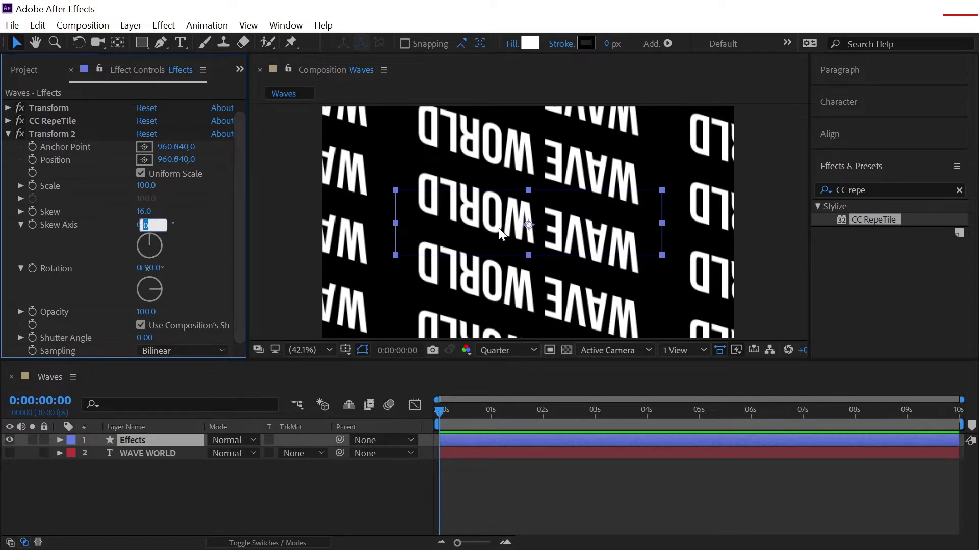
{"action": "key", "text": "Return"}
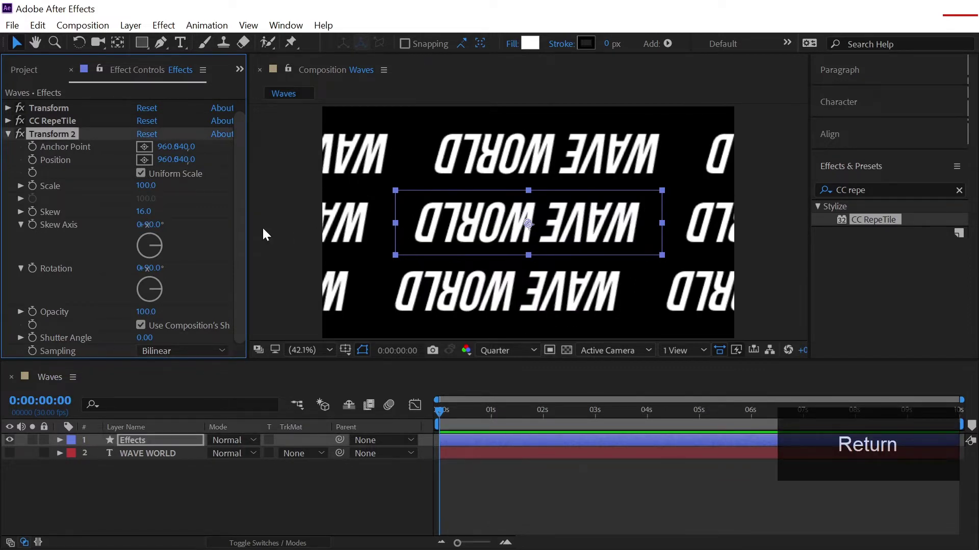
{"action": "left_click", "coordinate": [157, 268]}
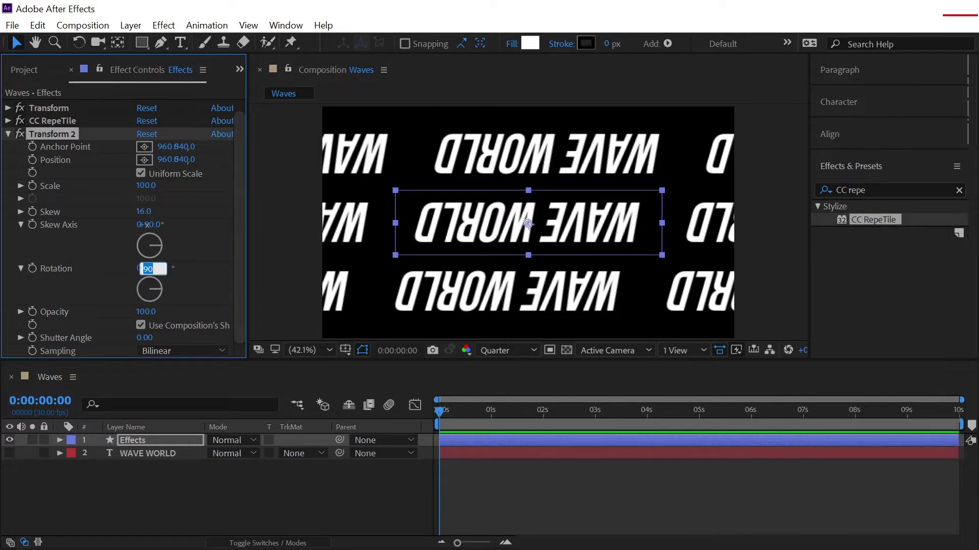
{"action": "type", "text": "-65"}
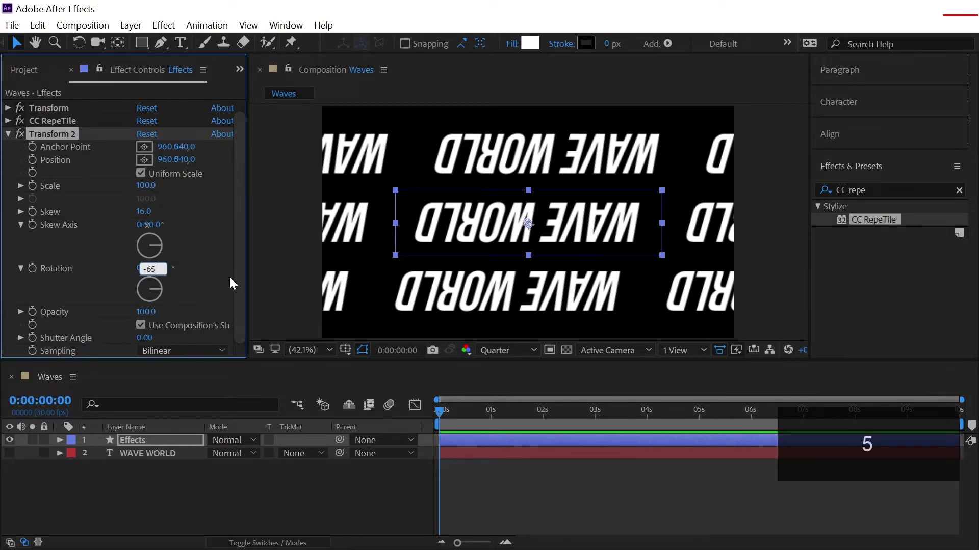
{"action": "key", "text": "Return"}
{"action": "left_click", "coordinate": [286, 261]}
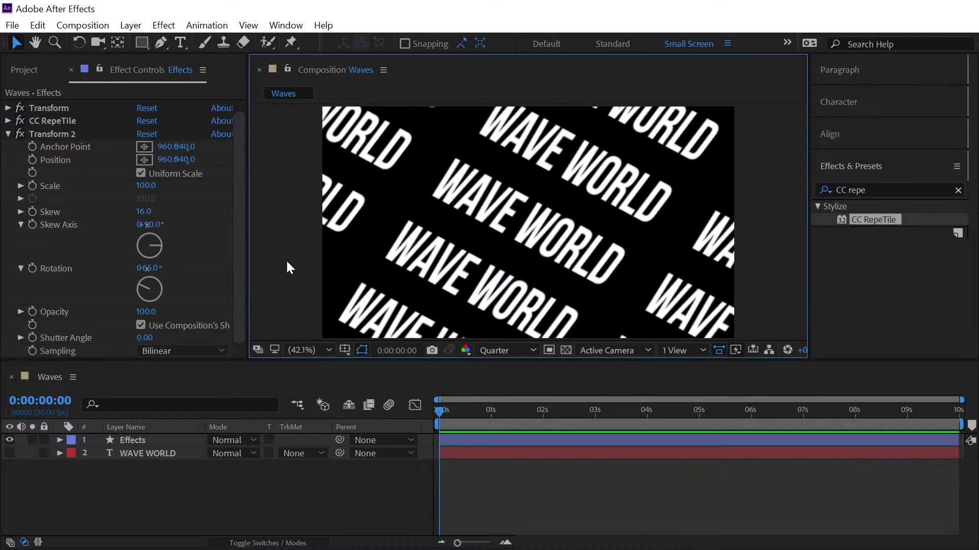
- Switch CC RepeTile tiling to Brick so rows are offset
{"action": "left_click", "coordinate": [7, 135]}
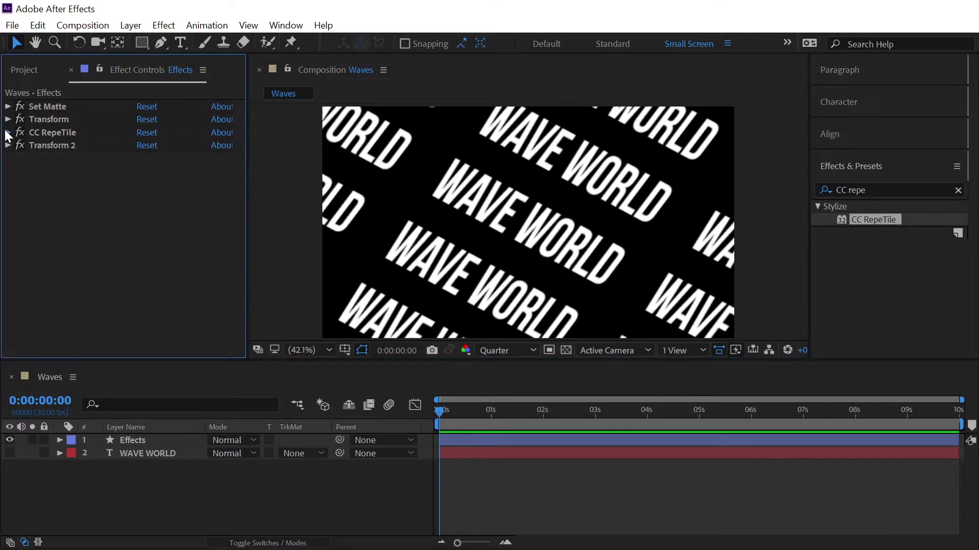
{"action": "left_click", "coordinate": [8, 132]}
{"action": "left_click", "coordinate": [183, 197]}
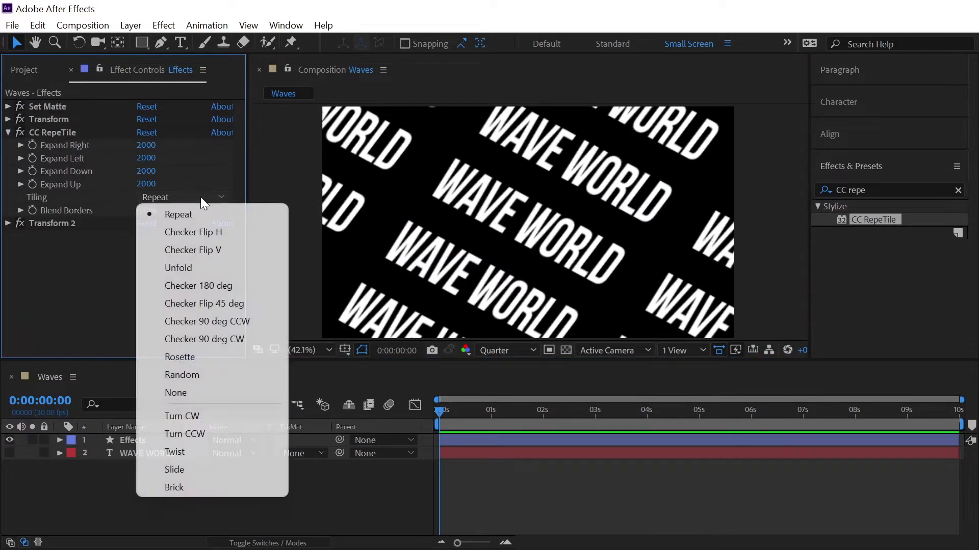
{"action": "left_click", "coordinate": [207, 488]}
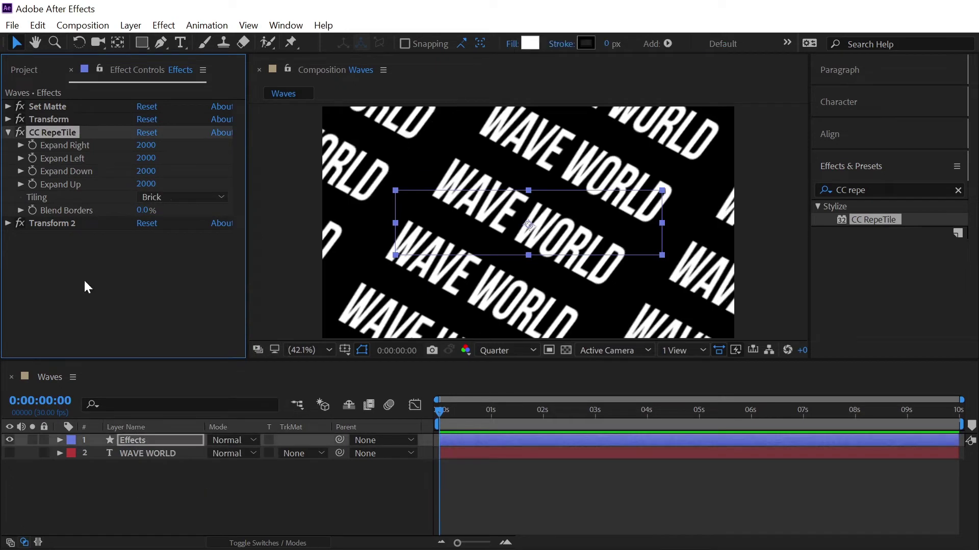
{"action": "left_click", "coordinate": [6, 133]}
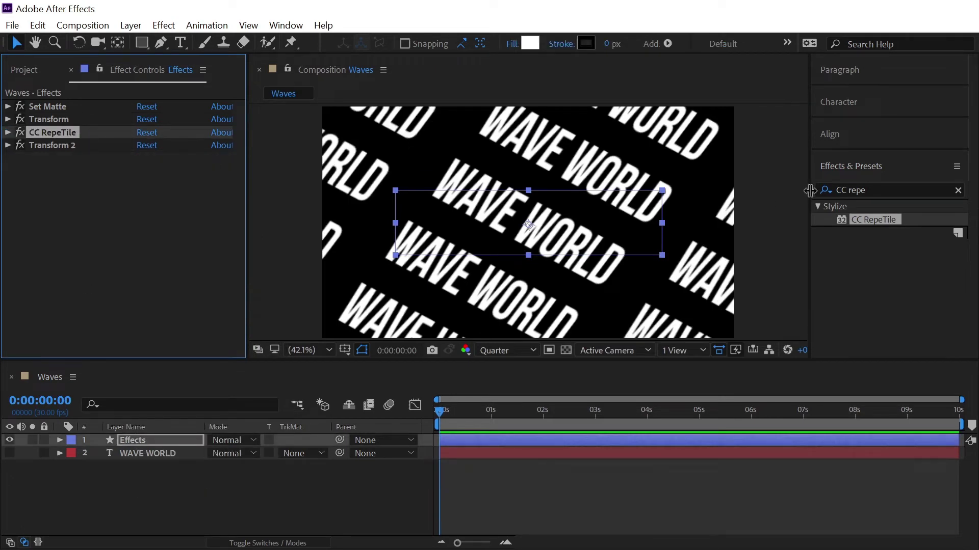
{"action": "left_click", "coordinate": [886, 190]}
{"action": "key", "text": "Caps_Lock"}
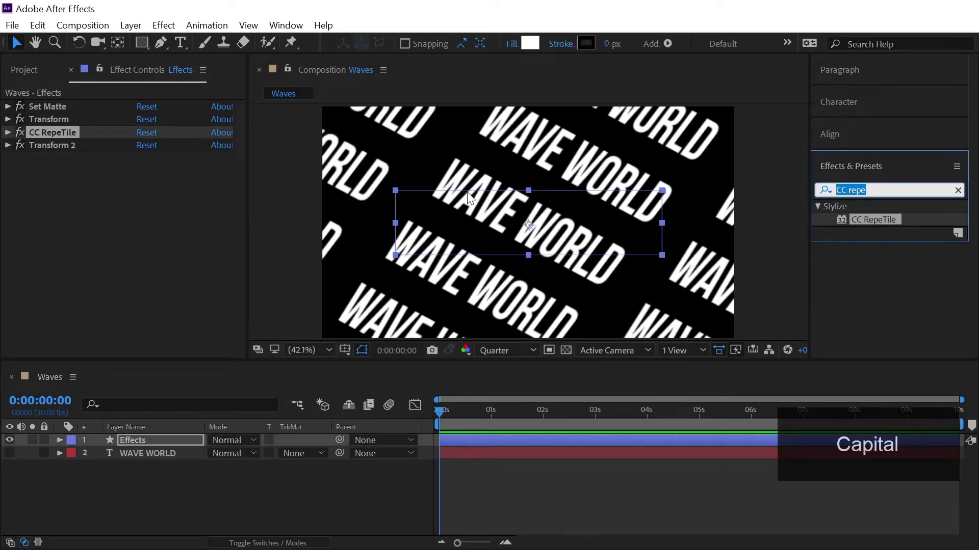
- Apply Wave Warp to the Effects layer with wave height 30 and width 300
{"action": "type", "text": "wave wa"}
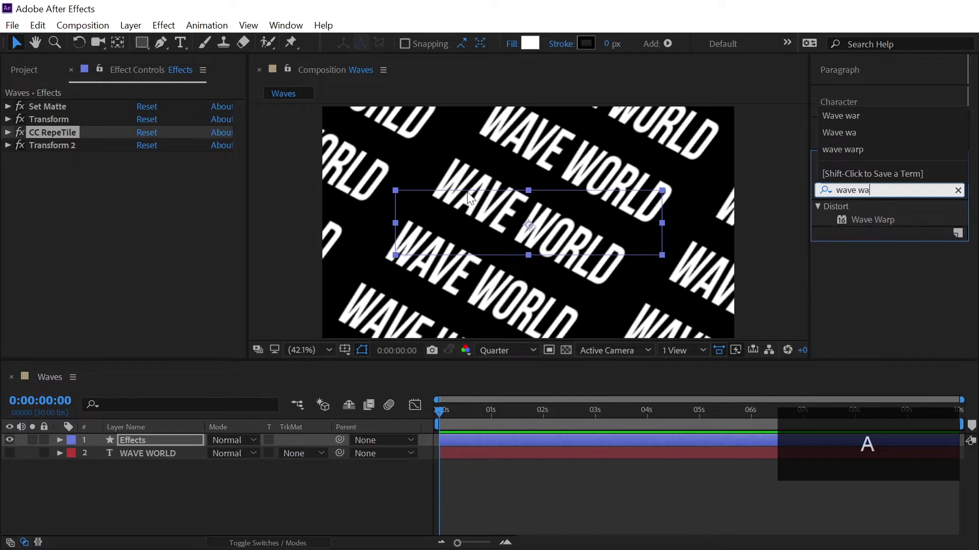
{"action": "type", "text": "r"}
{"action": "double_click", "coordinate": [872, 220]}
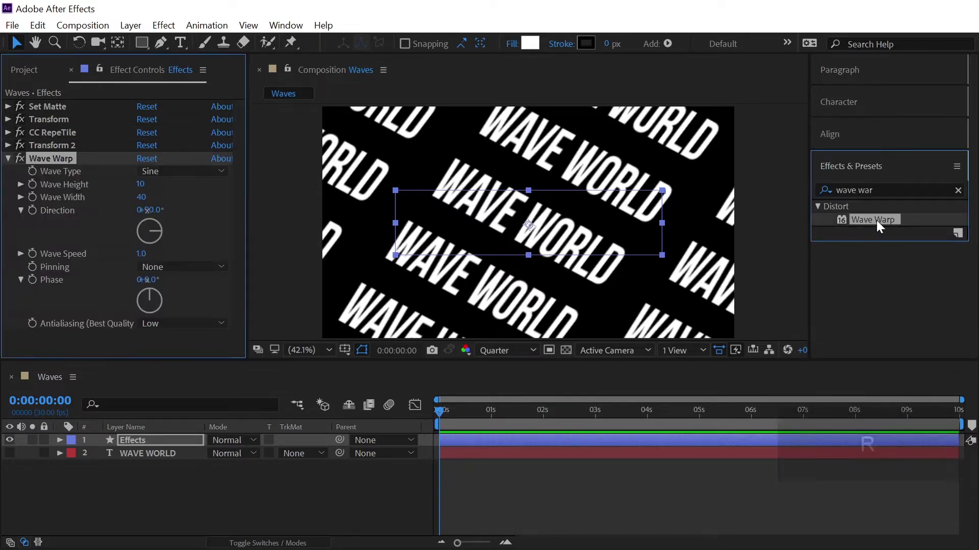
{"action": "left_click", "coordinate": [270, 484]}
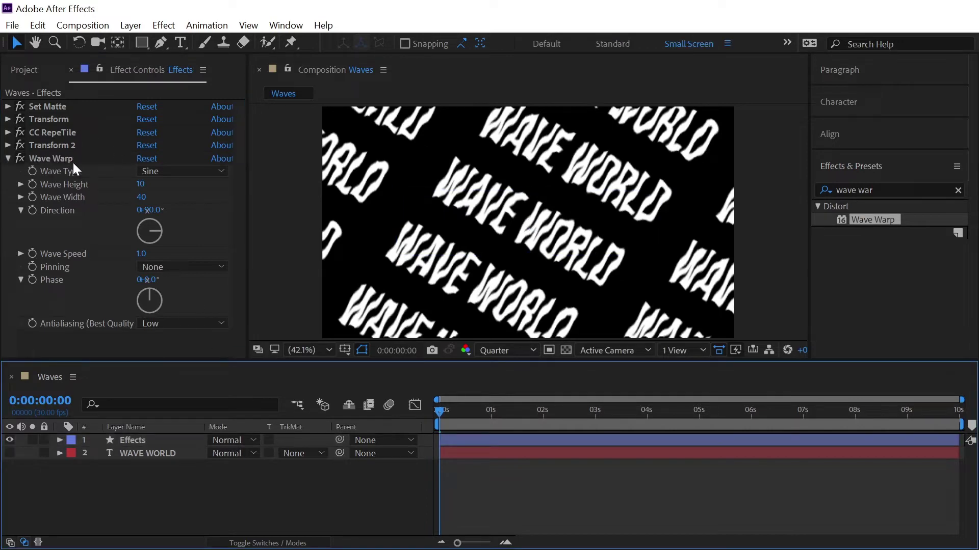
{"action": "left_click", "coordinate": [142, 186]}
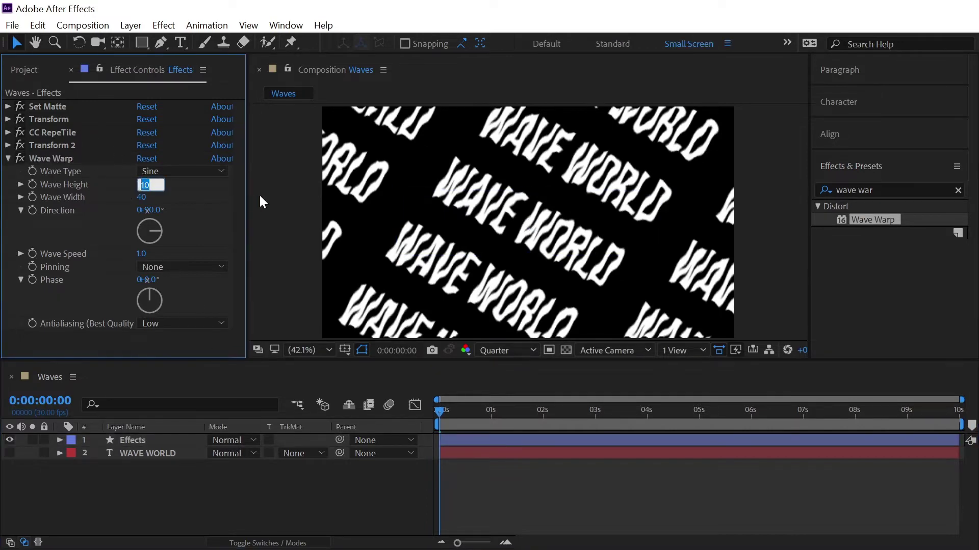
{"action": "type", "text": "30"}
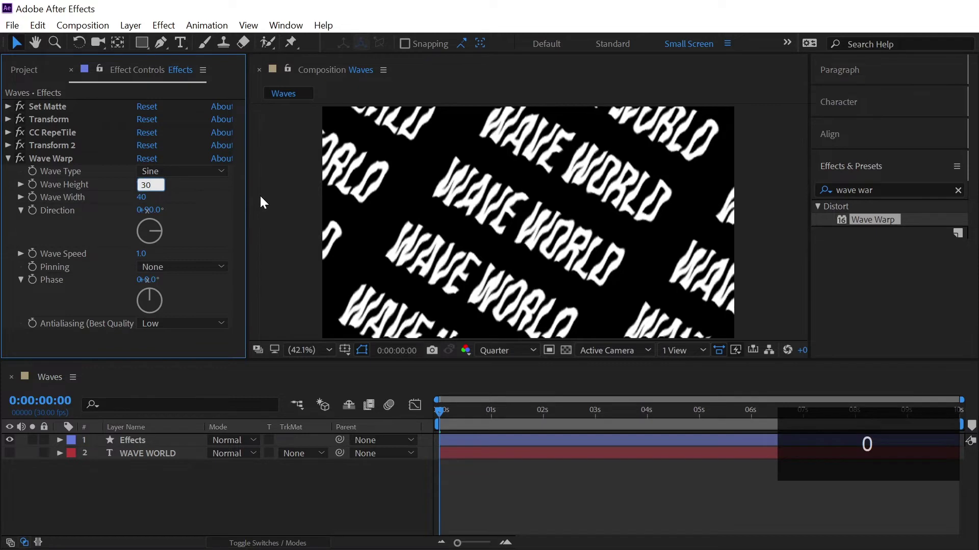
{"action": "key", "text": "Tab"}
{"action": "type", "text": "300"}
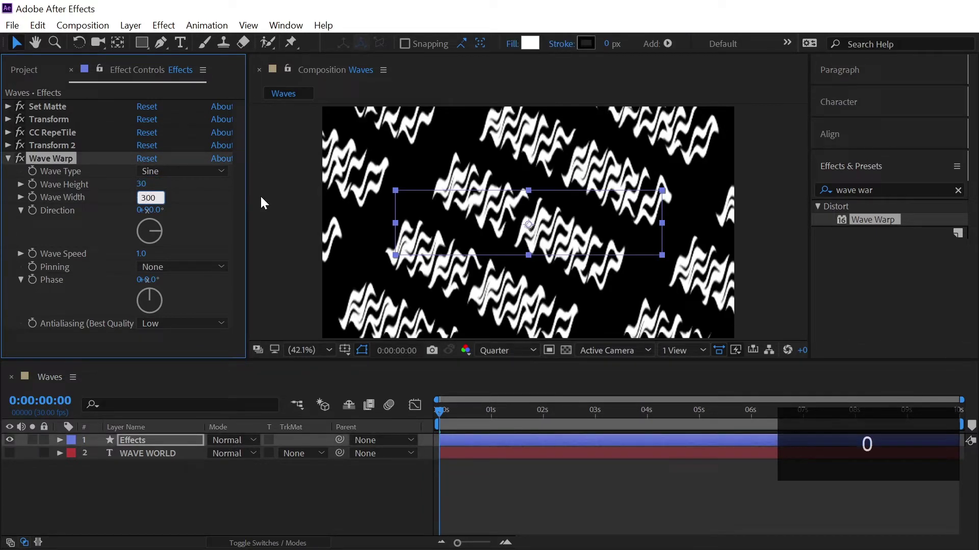
{"action": "key", "text": "Tab"}
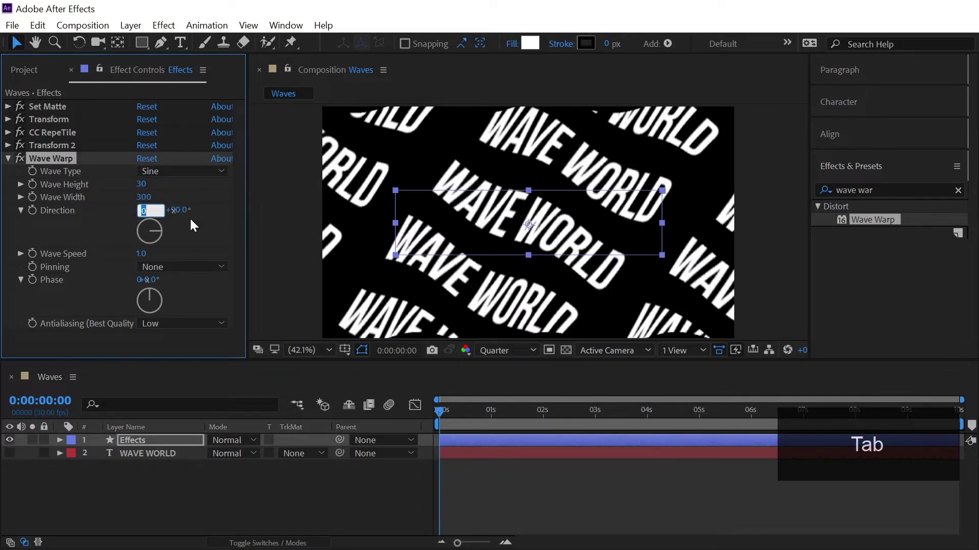
- Set the Wave Warp direction to 215° and wave speed to 0.3
{"action": "left_click", "coordinate": [217, 217]}
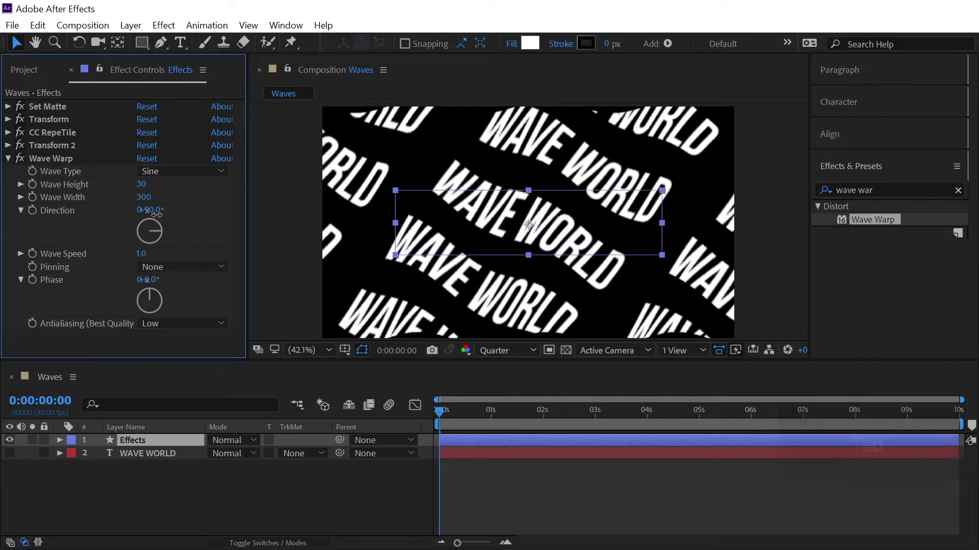
{"action": "left_click", "coordinate": [149, 210]}
{"action": "type", "text": "215"}
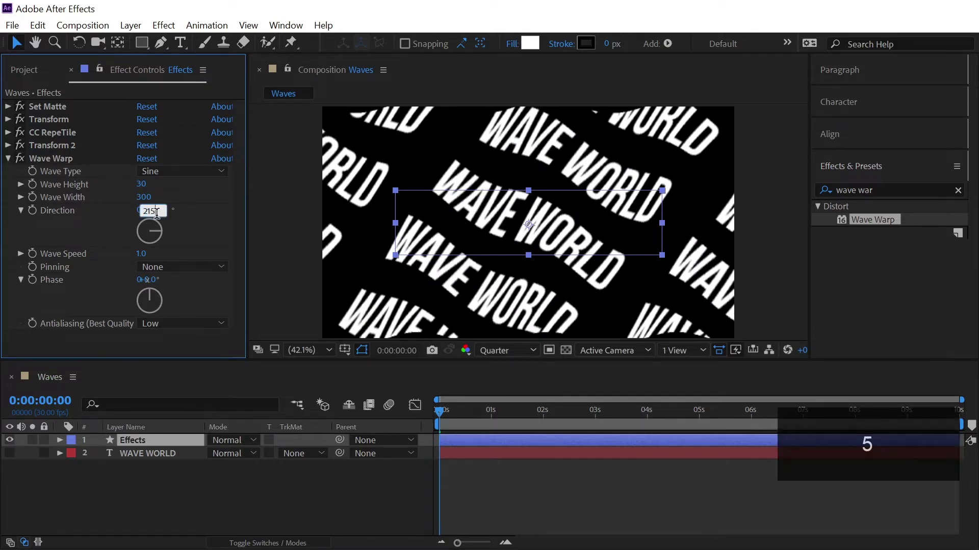
{"action": "left_click", "coordinate": [144, 253]}
{"action": "type", "text": "0"}
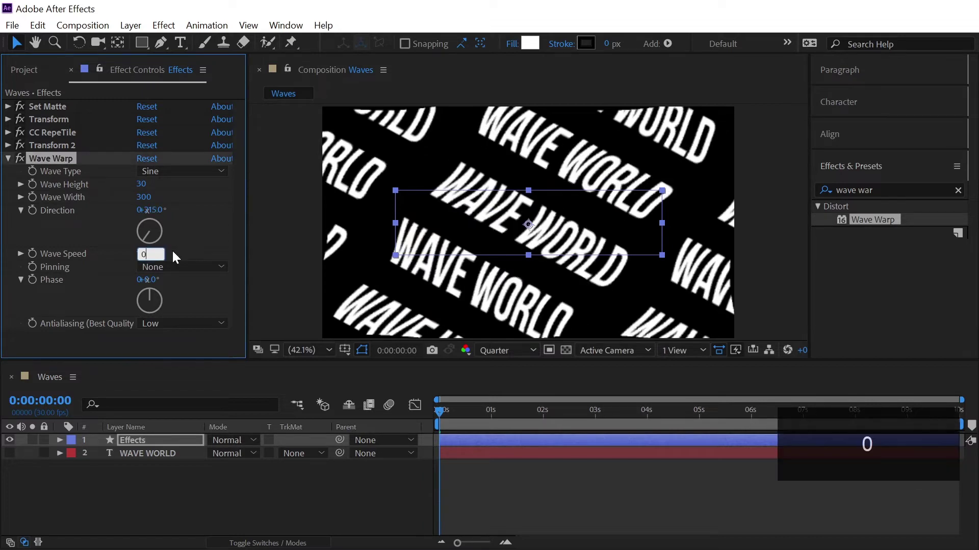
{"action": "type", "text": ".3"}
{"action": "left_click", "coordinate": [204, 243]}
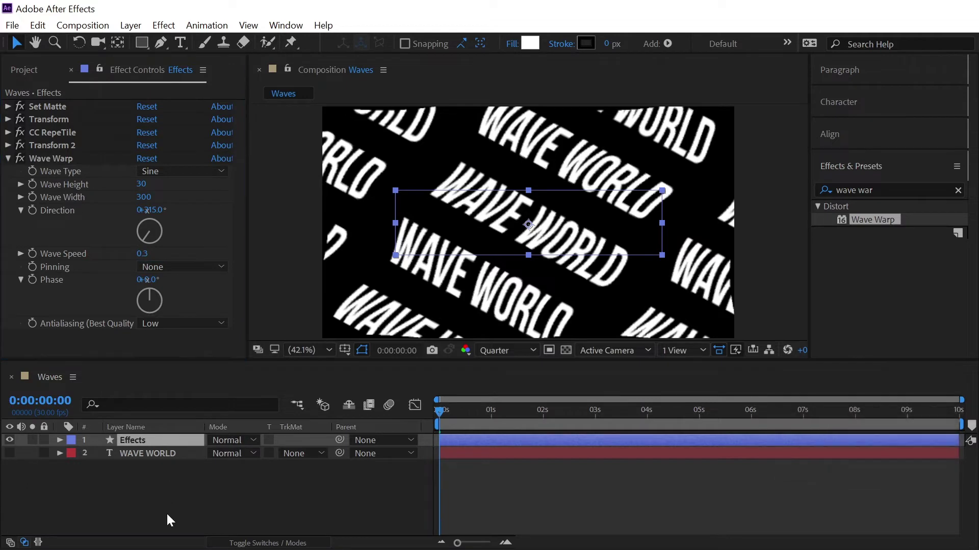
{"action": "left_click", "coordinate": [197, 501]}
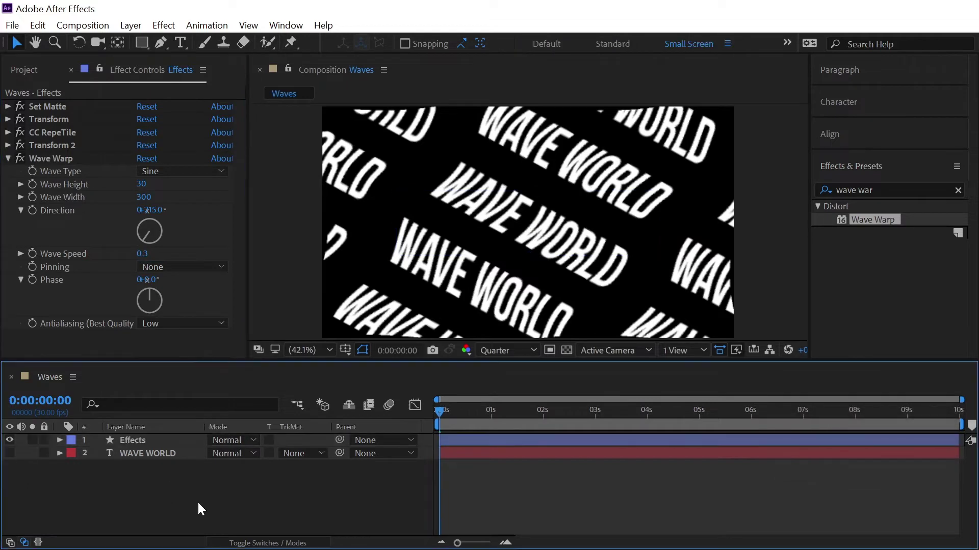
{"action": "left_click", "coordinate": [144, 185]}
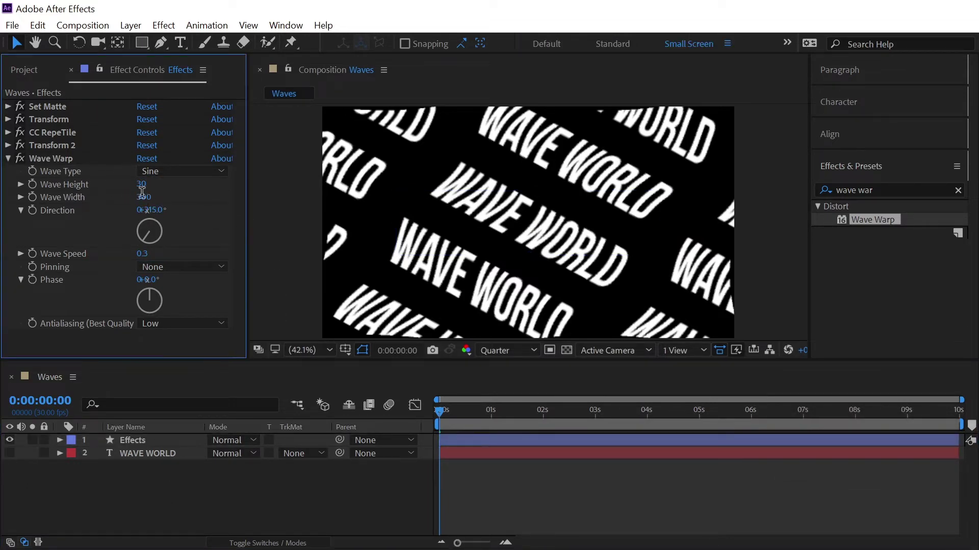
{"action": "left_click", "coordinate": [8, 146]}
{"action": "scroll", "coordinate": [7, 123], "scroll_direction": "down", "scroll_amount": 1}
{"action": "left_click", "coordinate": [8, 134]}
{"action": "left_click", "coordinate": [8, 159]}
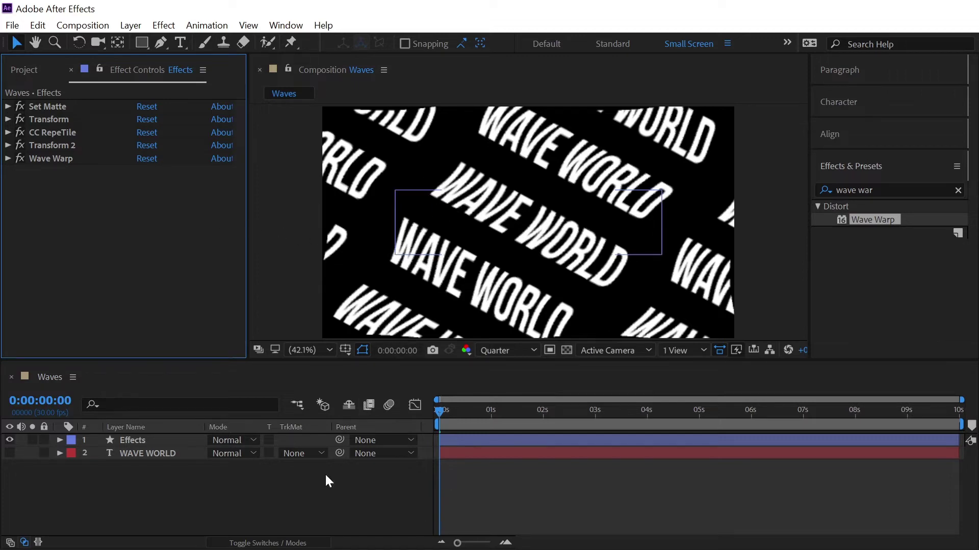
- Preview the rippling WAVE WORLD pattern animation
{"action": "key", "text": "alt"}
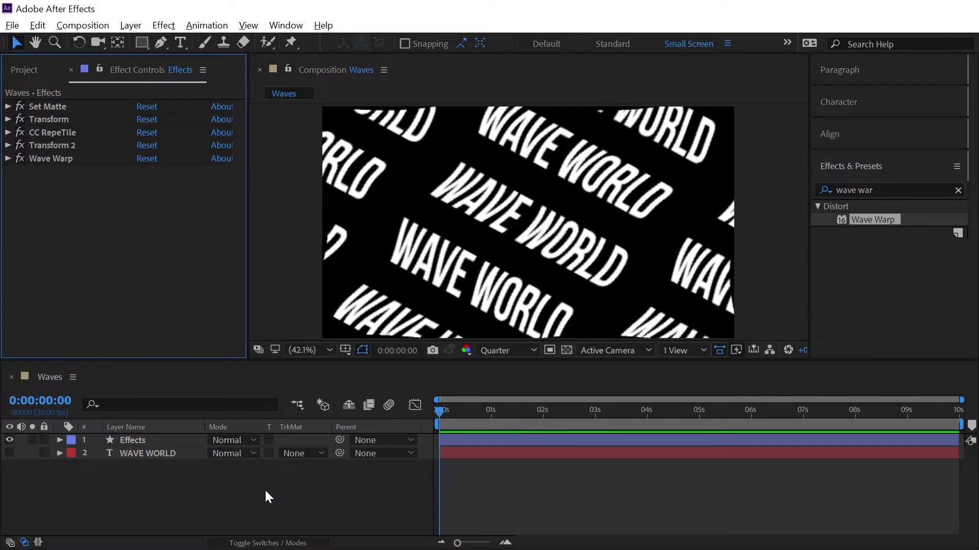
{"action": "key", "text": "space"}
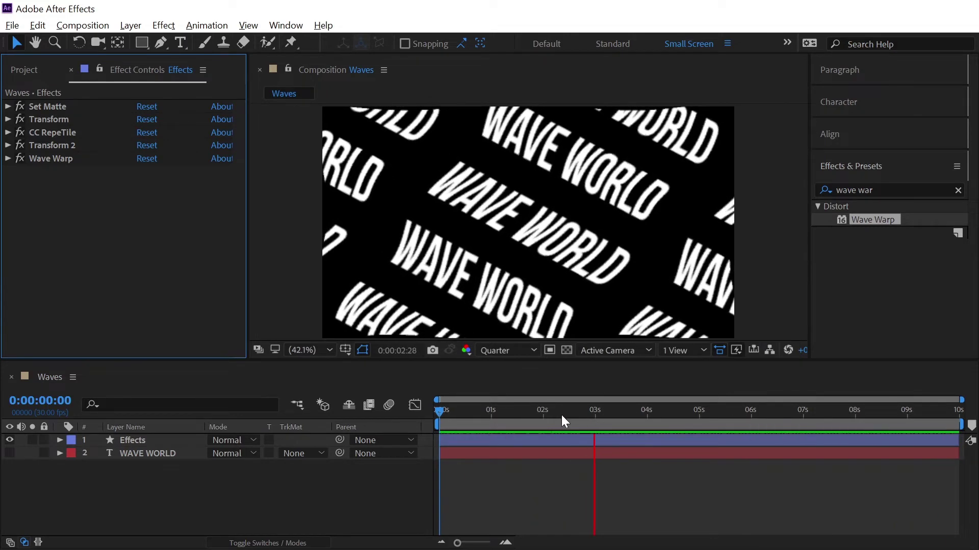
{"action": "left_click", "coordinate": [231, 500]}
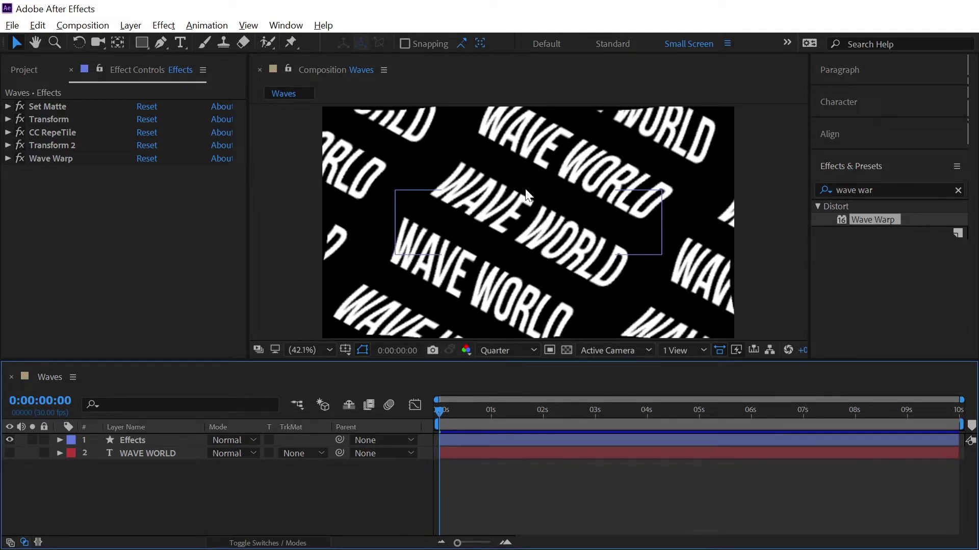
- Resize the Effects layer, squashing it slightly vertically and narrowing its right side
{"action": "left_click", "coordinate": [39, 110]}
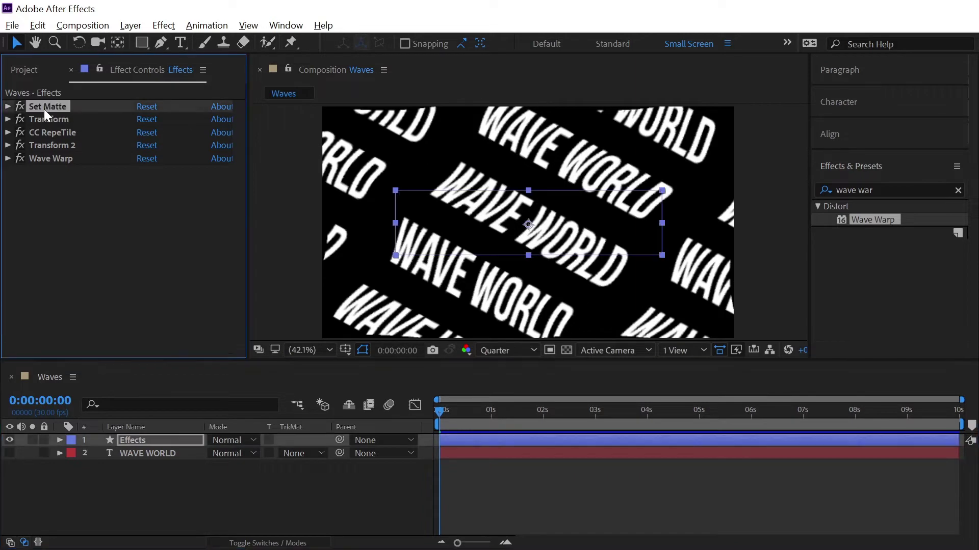
{"action": "left_click_drag", "start_coordinate": [527, 255], "coordinate": [522, 245]}
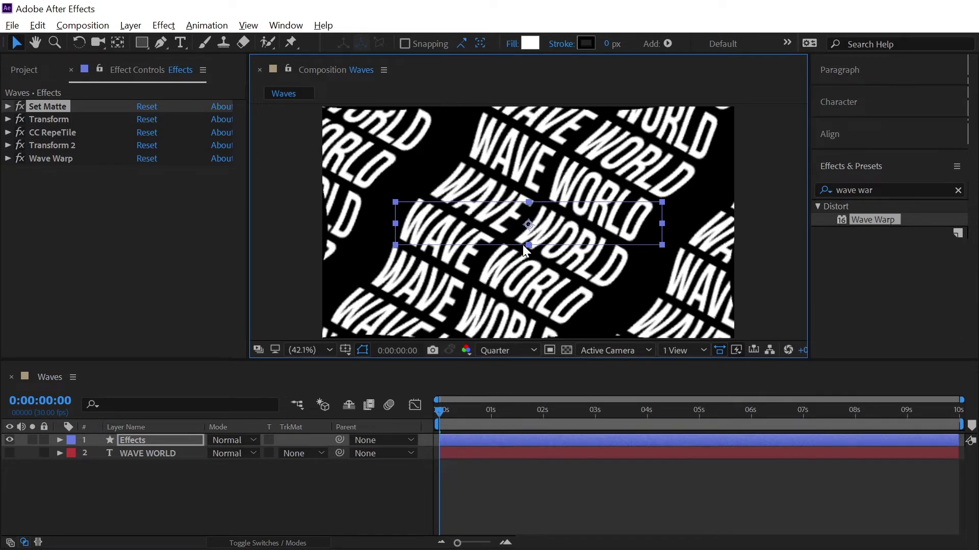
{"action": "left_click_drag", "start_coordinate": [522, 244], "coordinate": [523, 244]}
{"action": "left_click_drag", "start_coordinate": [663, 225], "coordinate": [642, 227]}
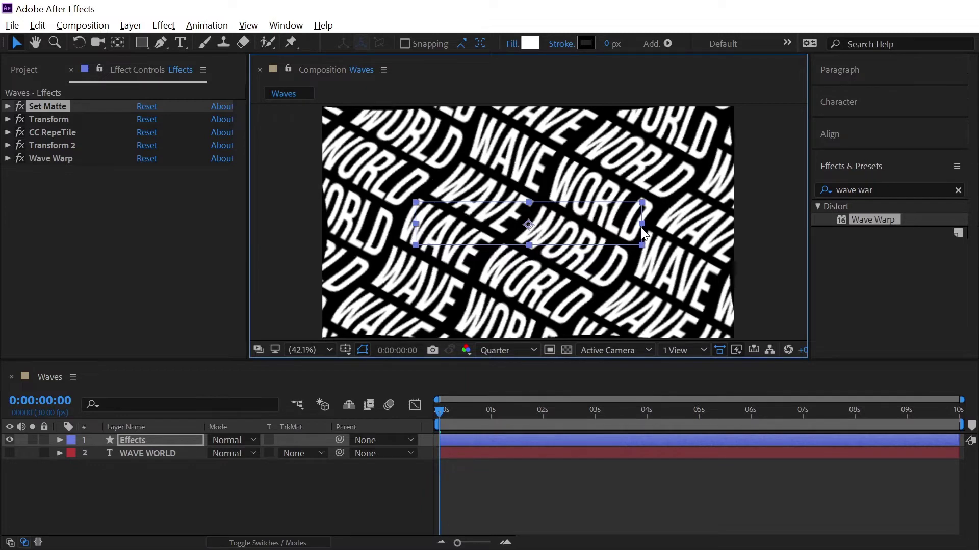
{"action": "left_click", "coordinate": [291, 490]}
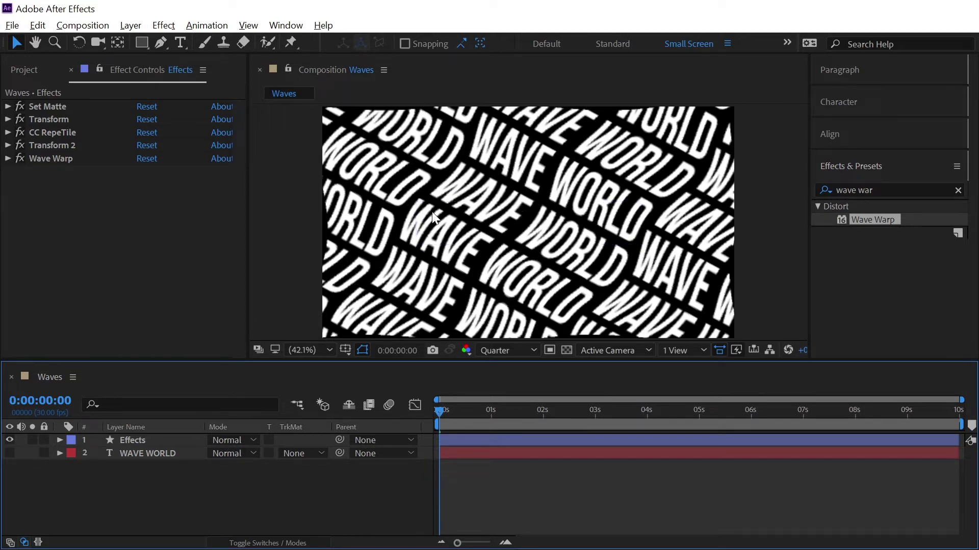
- Draw a tall rectangle shape over the comp centre and stretch it past the frame edges
{"action": "left_click", "coordinate": [141, 45]}
{"action": "left_click", "coordinate": [307, 351]}
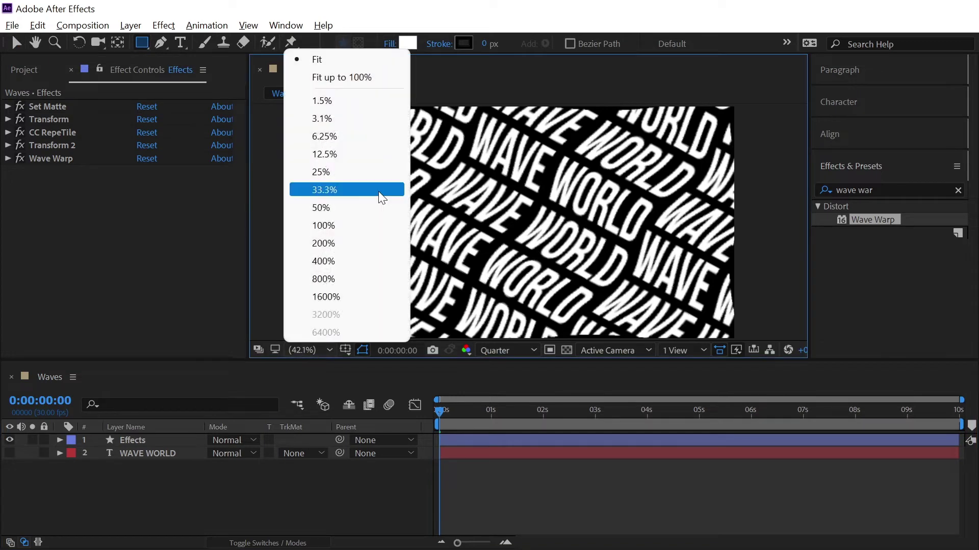
{"action": "left_click", "coordinate": [352, 170]}
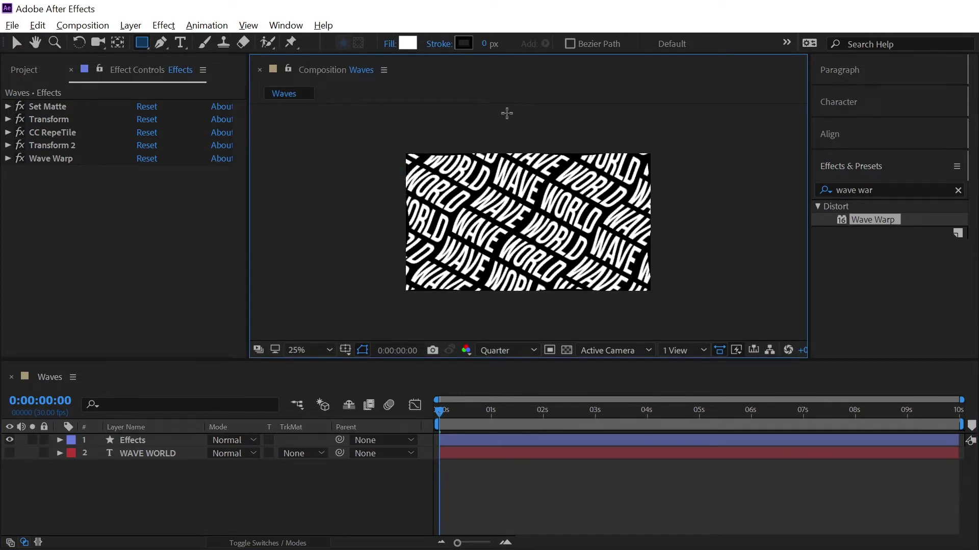
{"action": "mouse_move", "coordinate": [503, 113]}
{"action": "left_mouse_down"}
{"action": "mouse_move", "coordinate": [557, 328]}
{"action": "mouse_move", "coordinate": [546, 335]}
{"action": "left_mouse_up"}
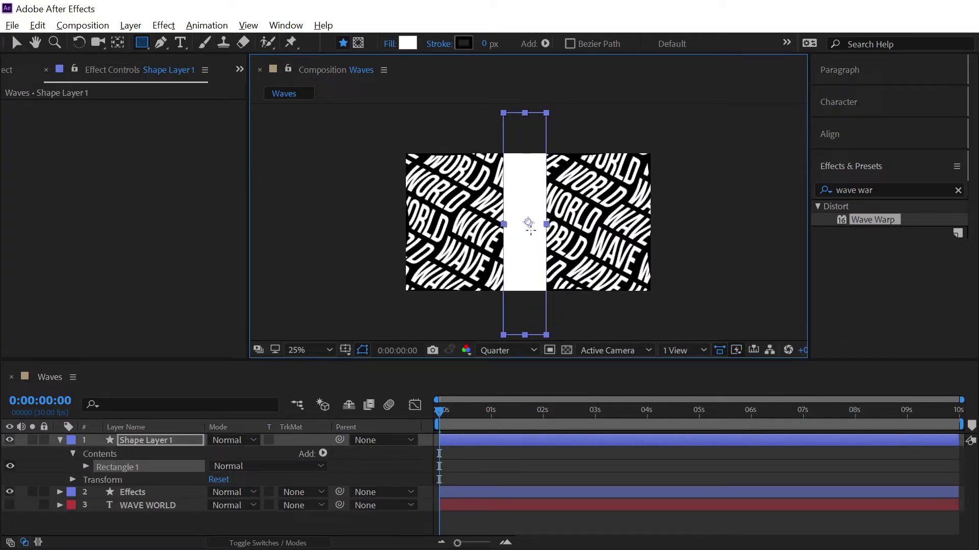
{"action": "key", "text": "comma"}
{"action": "key", "text": "v"}
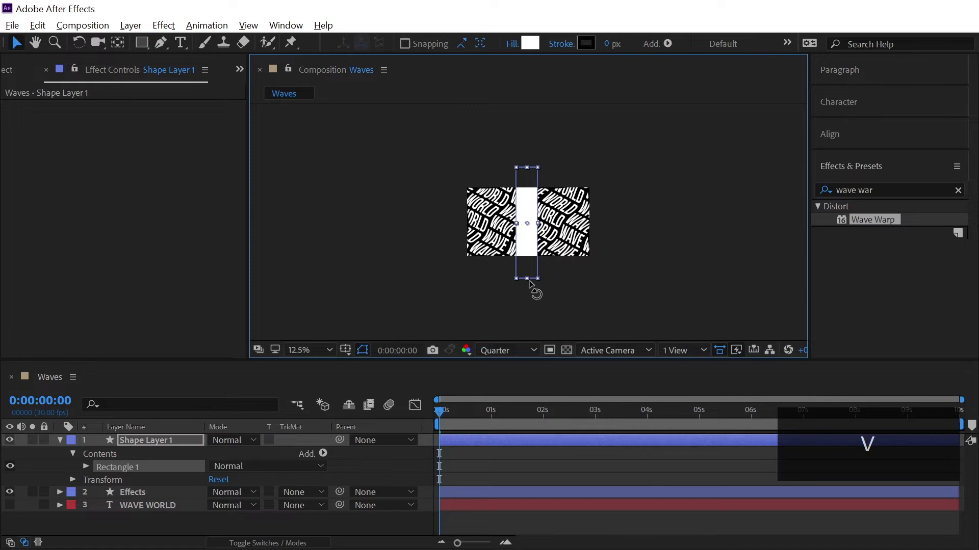
{"action": "left_click_drag", "start_coordinate": [528, 279], "coordinate": [528, 308]}
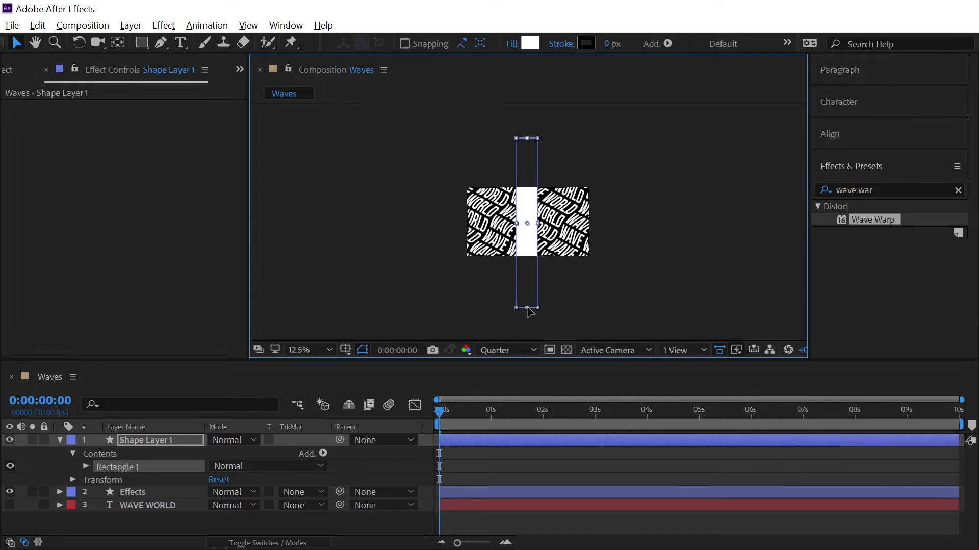
- Fit the viewer back to 100% and bring up Shape Layer 1's Rotation value for editing
{"action": "left_click", "coordinate": [303, 350]}
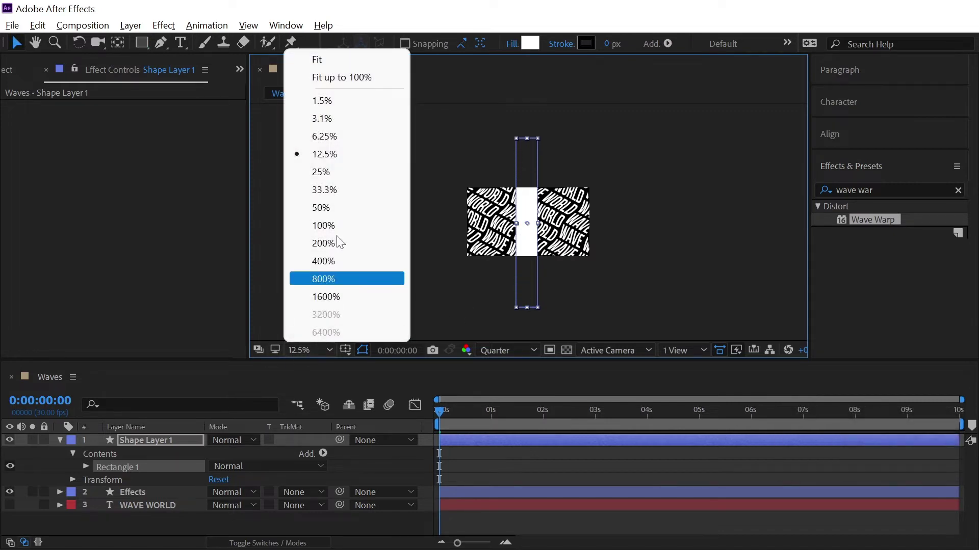
{"action": "left_click", "coordinate": [340, 71]}
{"action": "left_click", "coordinate": [759, 199]}
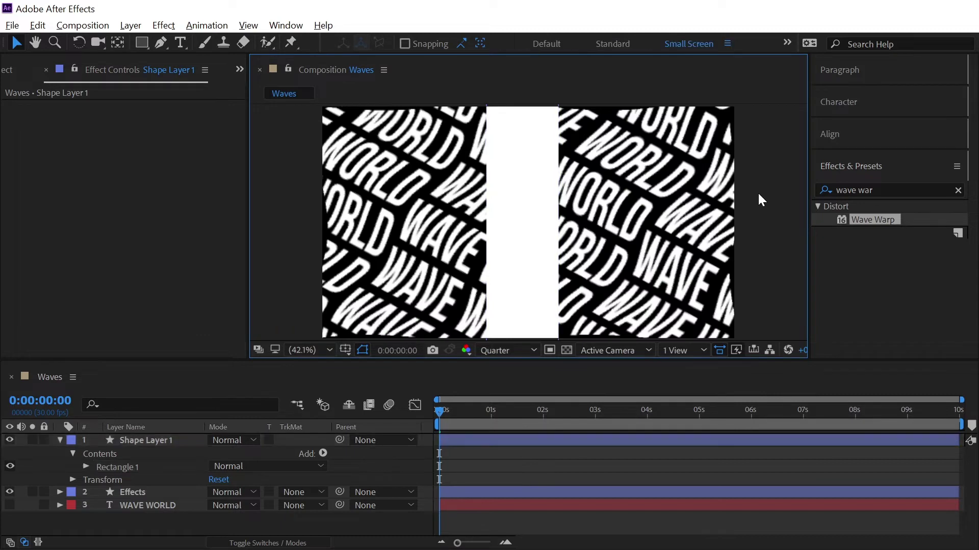
{"action": "left_click", "coordinate": [158, 443]}
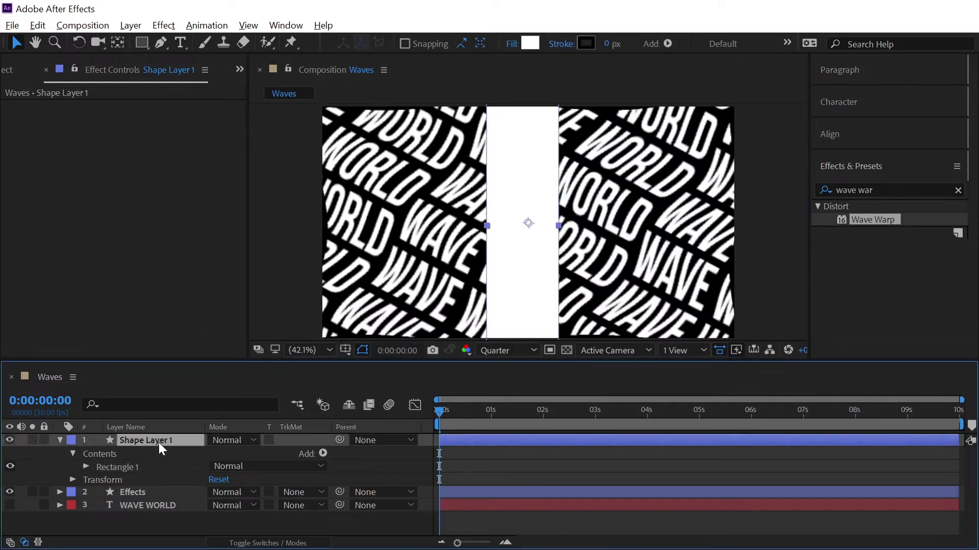
{"action": "key", "text": "r"}
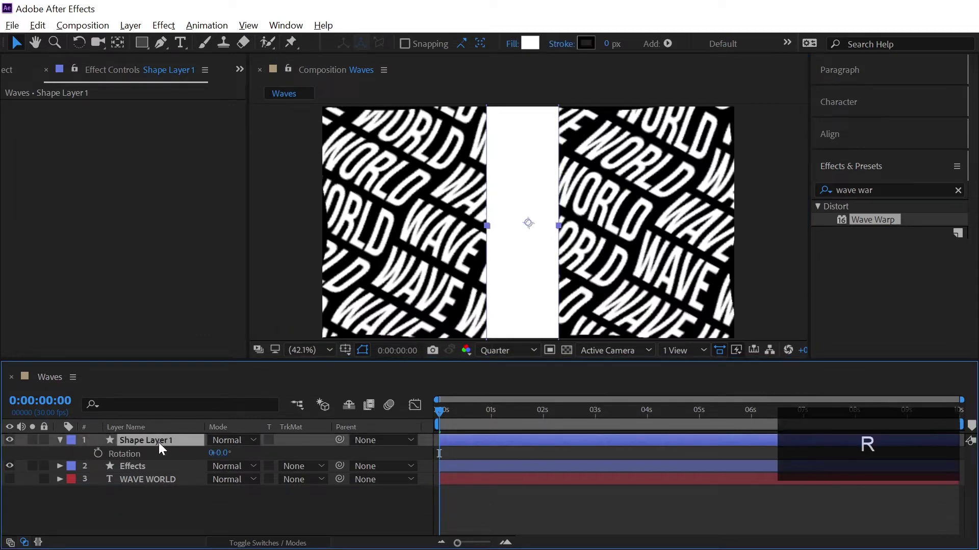
{"action": "left_click", "coordinate": [221, 454]}
- Set the rectangle's rotation to 118° and its fill colour to black (000000)
{"action": "type", "text": "118"}
{"action": "key", "text": "Return"}
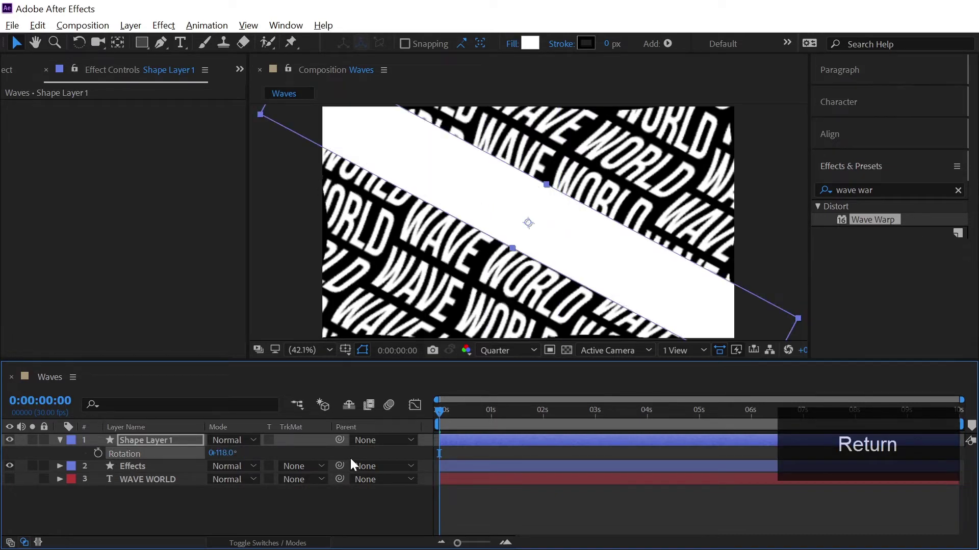
{"action": "key", "text": "Caps_Lock"}
{"action": "left_click", "coordinate": [530, 43]}
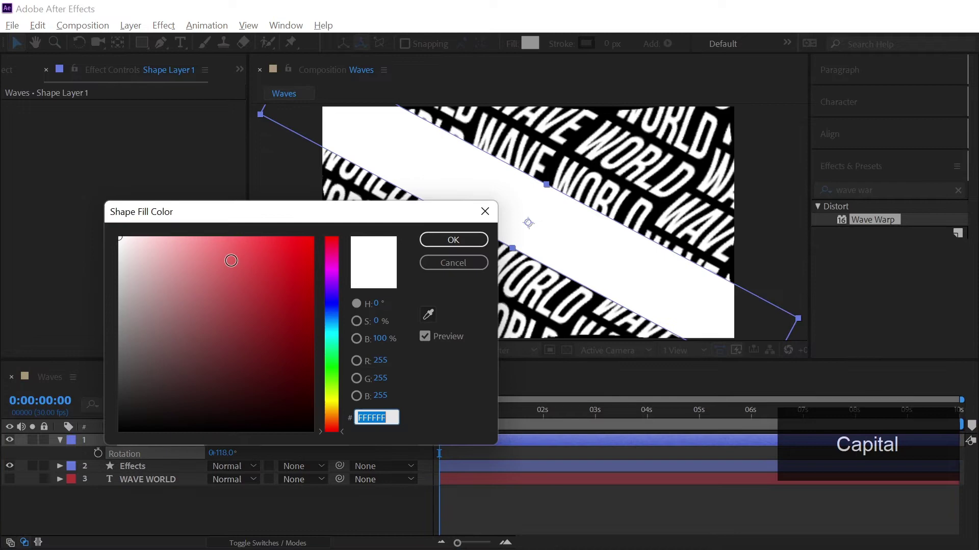
{"action": "left_click", "coordinate": [313, 431]}
{"action": "left_click", "coordinate": [447, 239]}
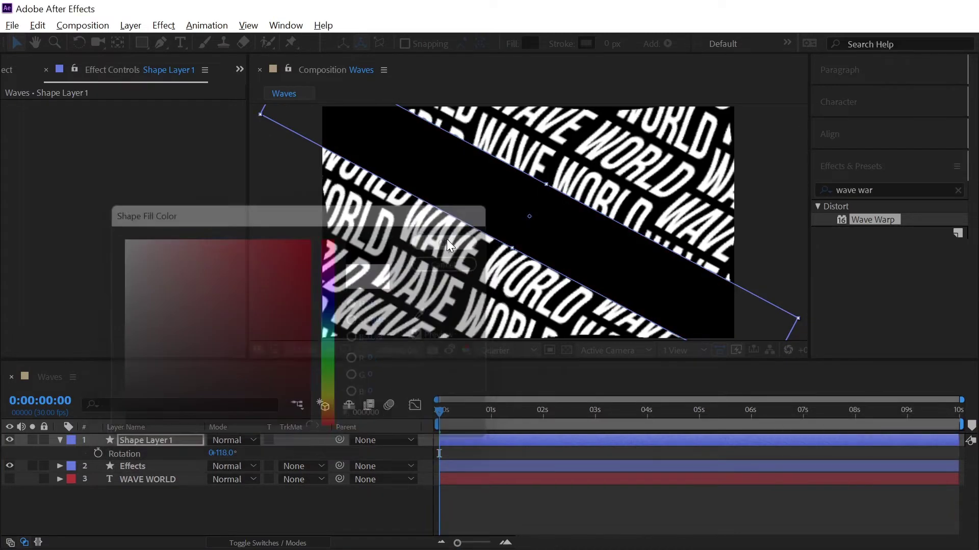
- Apply Fast Box Blur to Shape Layer 1 with a Blur Radius of 40
{"action": "left_click", "coordinate": [888, 188]}
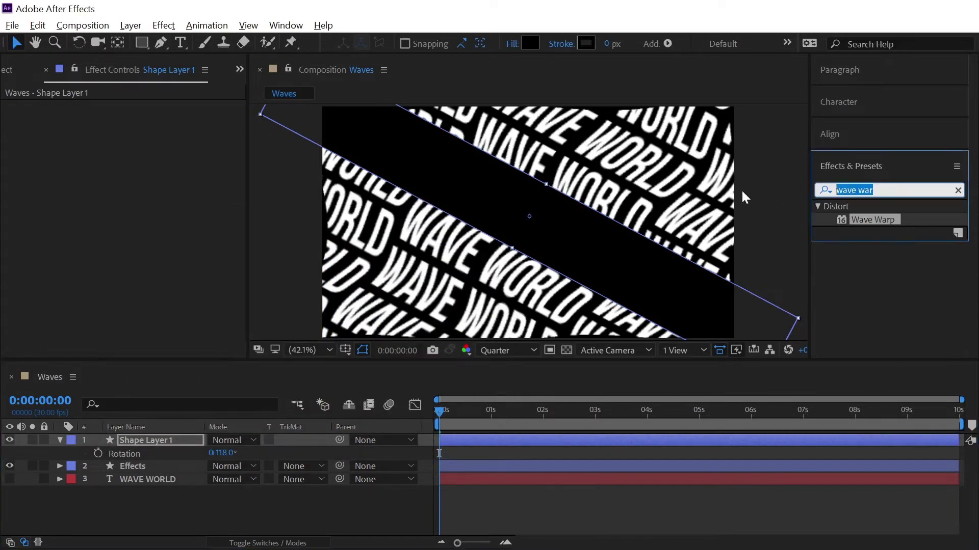
{"action": "type", "text": "Fas"}
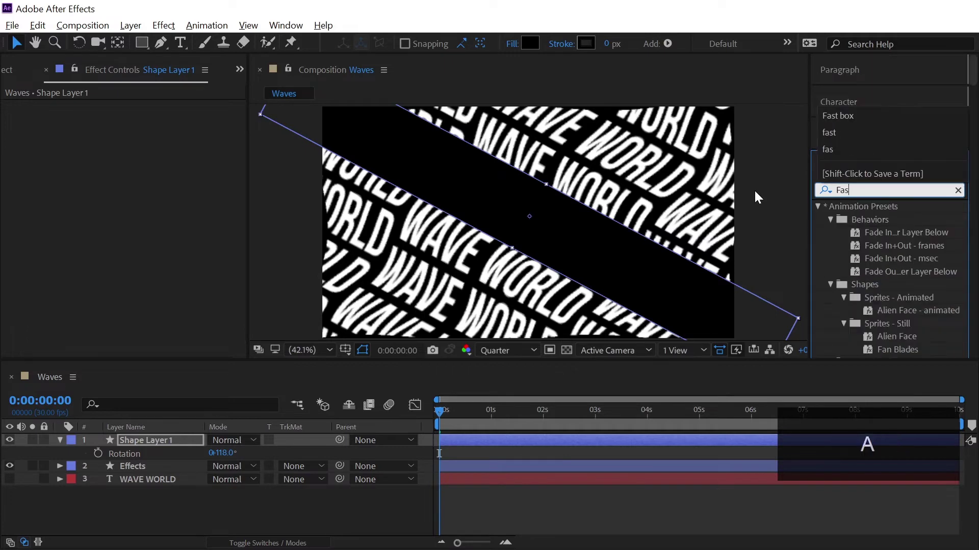
{"action": "type", "text": "t box"}
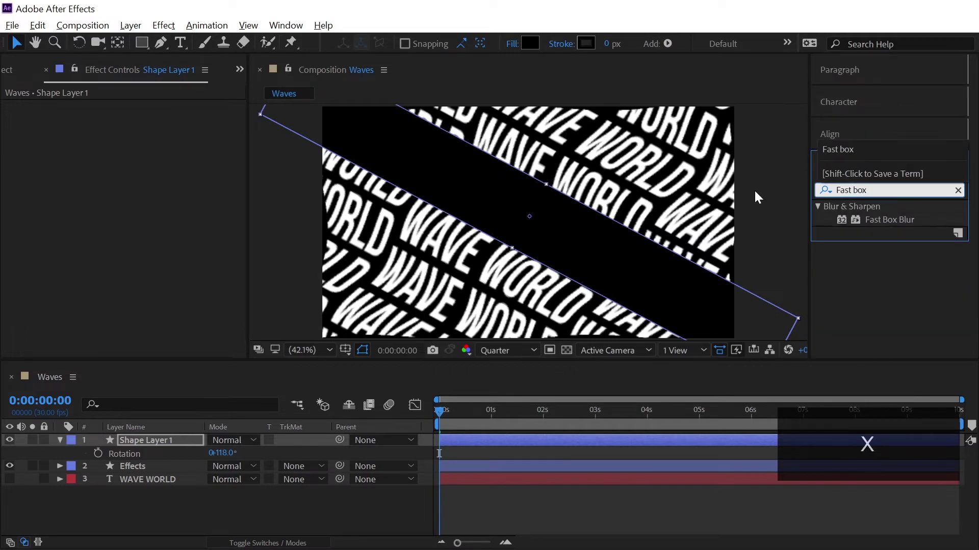
{"action": "left_click_drag", "start_coordinate": [912, 223], "coordinate": [175, 440]}
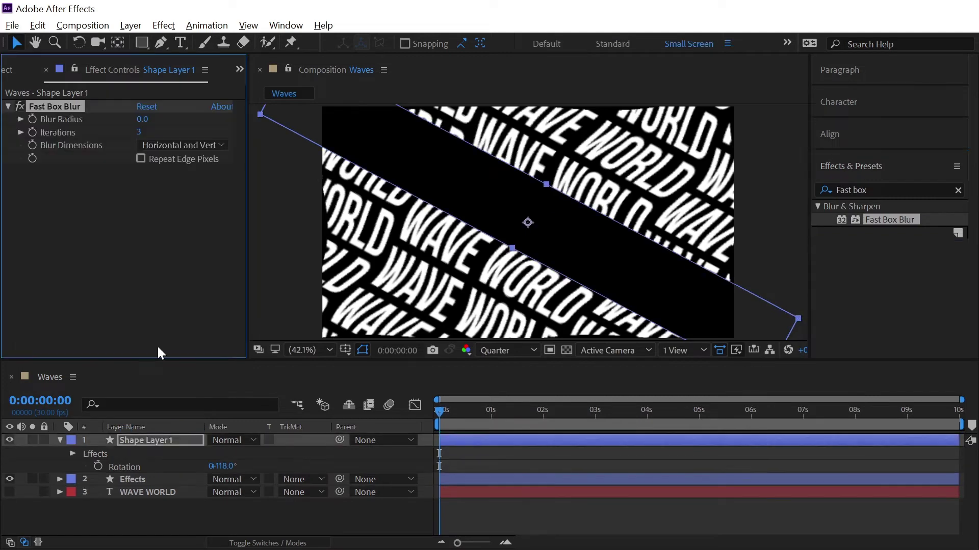
{"action": "left_click", "coordinate": [137, 121]}
{"action": "type", "text": "4"}
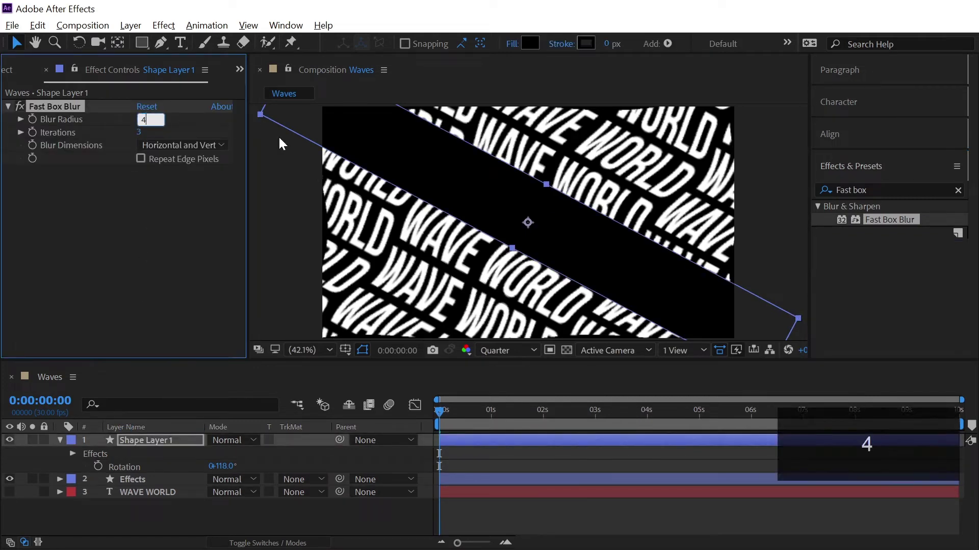
{"action": "type", "text": "0"}
{"action": "key", "text": "Return"}
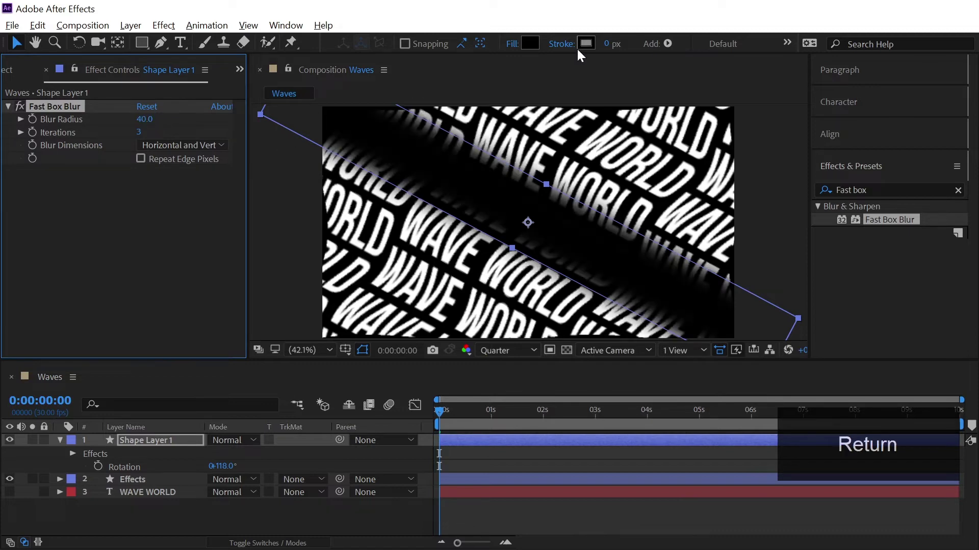
{"action": "left_click", "coordinate": [124, 228]}
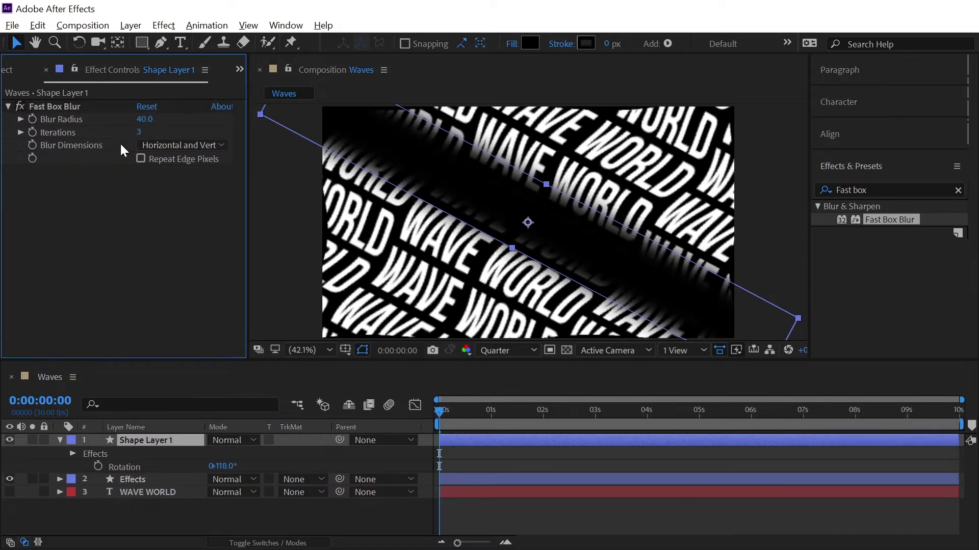
{"action": "left_click", "coordinate": [59, 440]}
{"action": "left_click", "coordinate": [59, 440]}
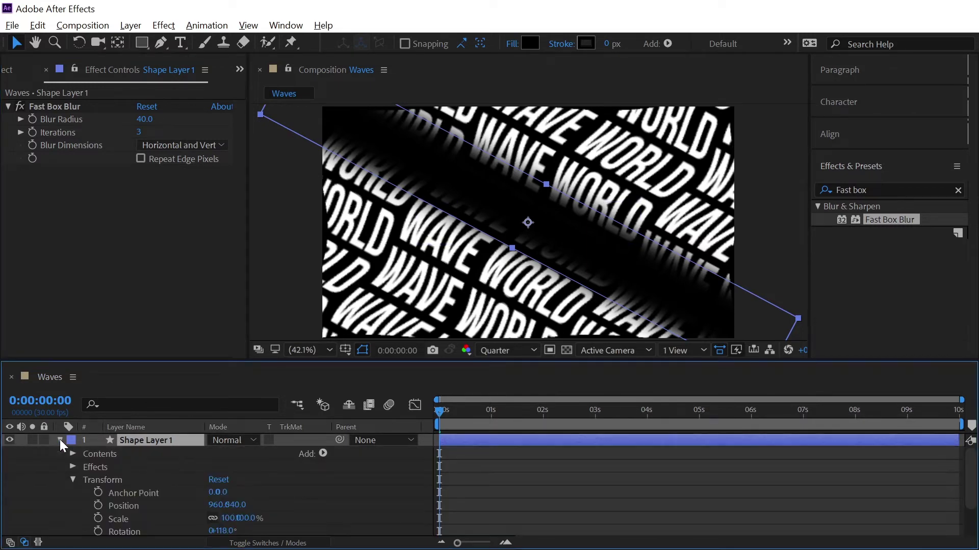
- Add a Repeater to Shape Layer 1 with 15 copies
{"action": "left_click", "coordinate": [72, 478]}
{"action": "left_click", "coordinate": [323, 454]}
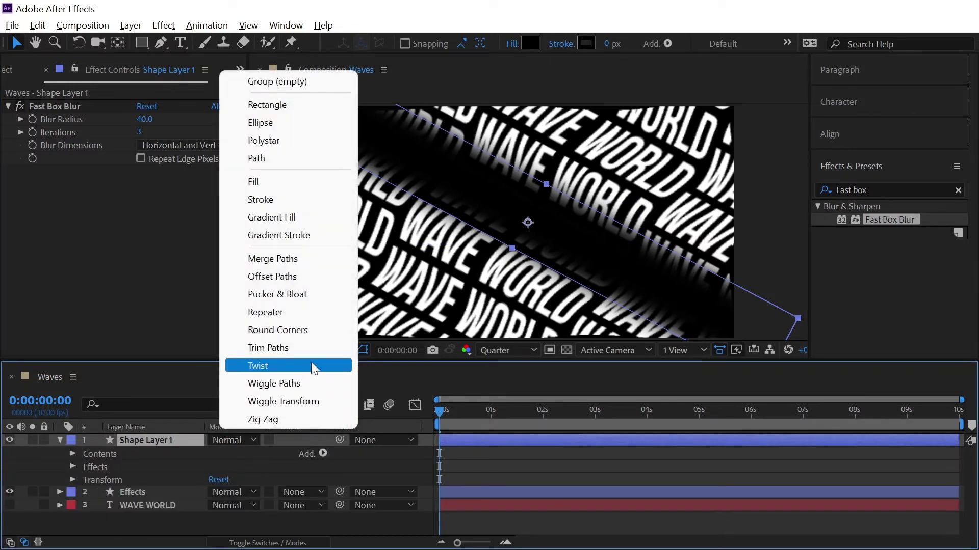
{"action": "left_click", "coordinate": [298, 312]}
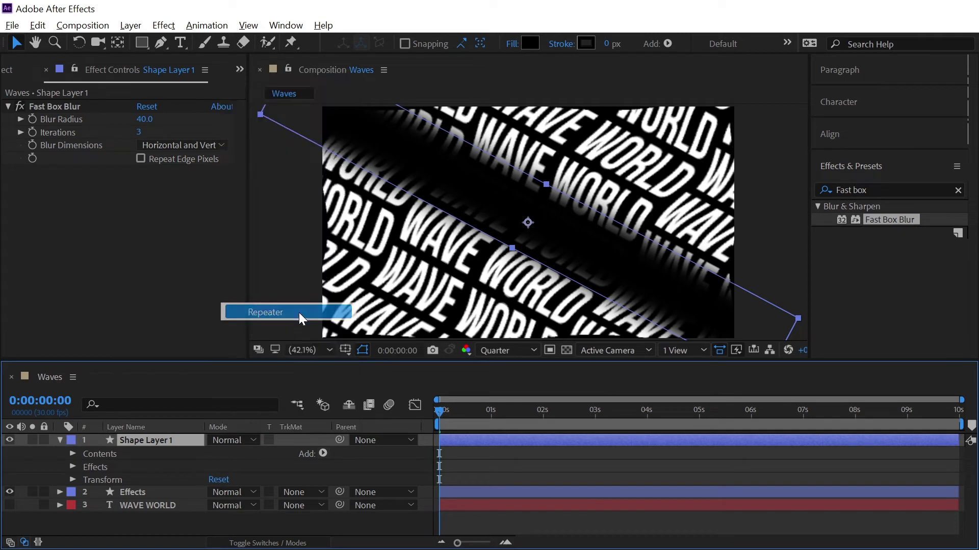
{"action": "left_click", "coordinate": [86, 480]}
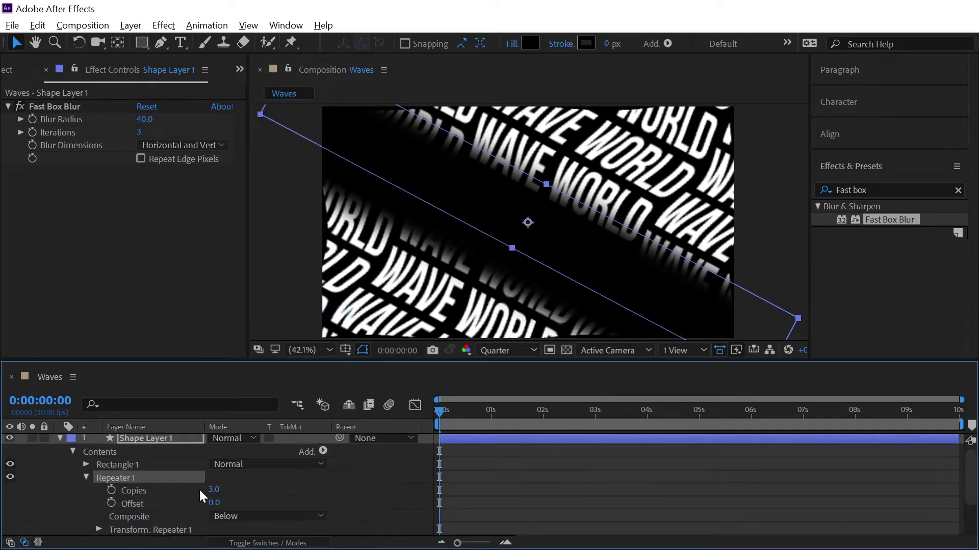
{"action": "left_click", "coordinate": [216, 489]}
{"action": "type", "text": "1"}
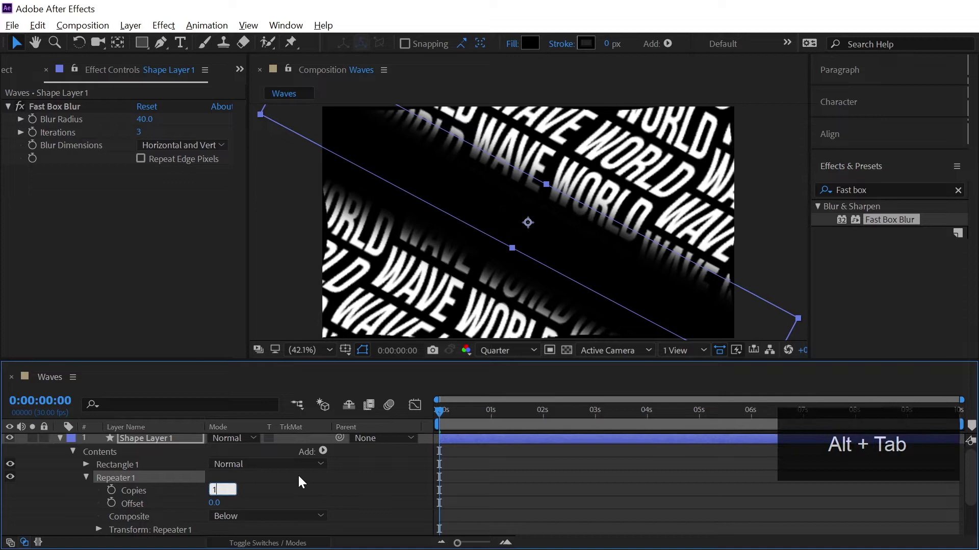
{"action": "type", "text": "5"}
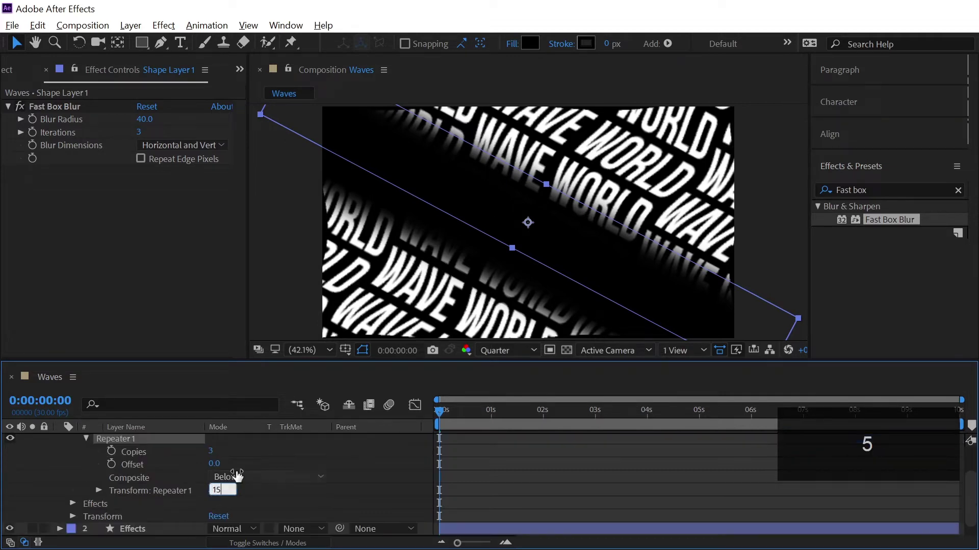
{"action": "scroll", "coordinate": [113, 502], "scroll_direction": "down", "scroll_amount": 2}
{"action": "left_click", "coordinate": [99, 490]}
- Set the Repeater's Position offset to -486, 0 and move the shape down-left over the text
{"action": "scroll", "coordinate": [306, 493], "scroll_direction": "down", "scroll_amount": 2}
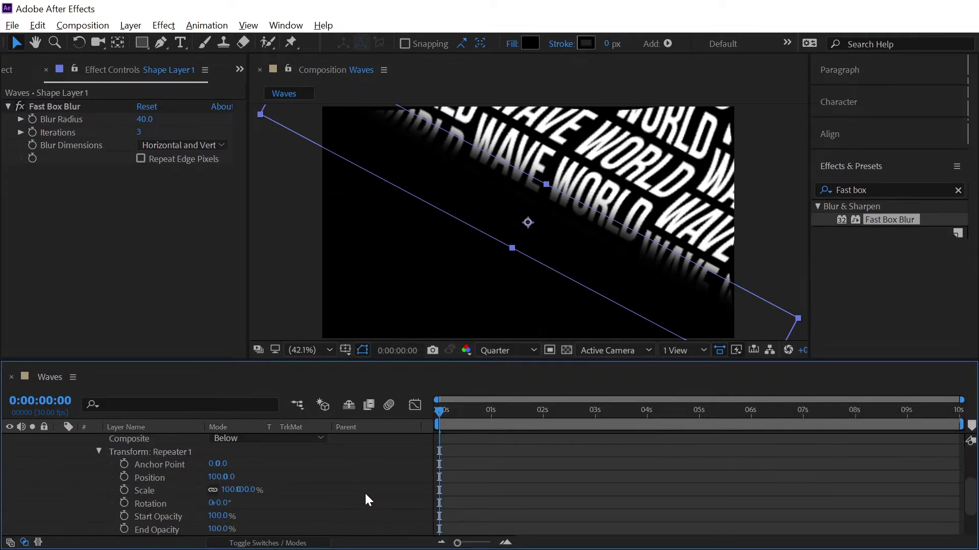
{"action": "left_click", "coordinate": [215, 477]}
{"action": "type", "text": "65"}
{"action": "key", "text": "Return"}
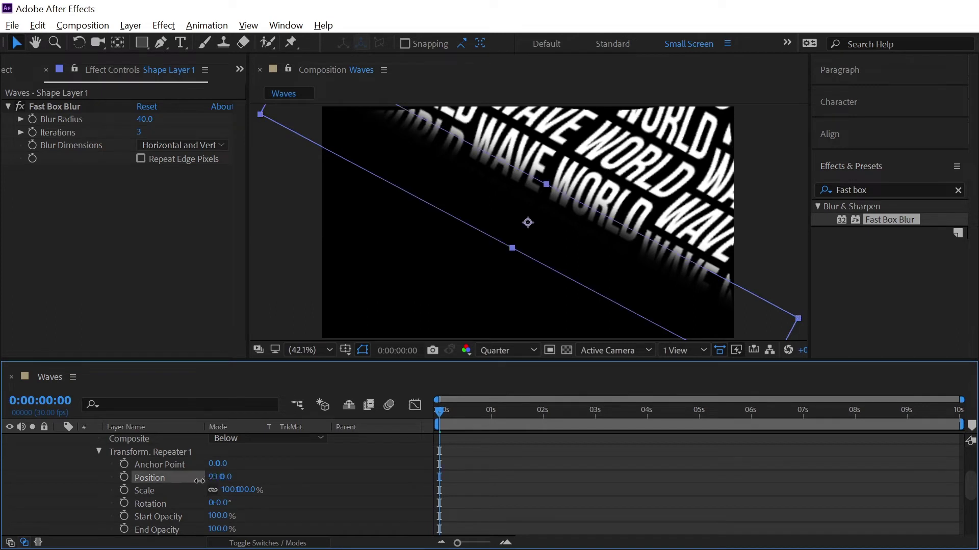
{"action": "left_click_drag", "start_coordinate": [179, 481], "coordinate": [54, 486]}
{"action": "left_click", "coordinate": [210, 476]}
{"action": "type", "text": "-436"}
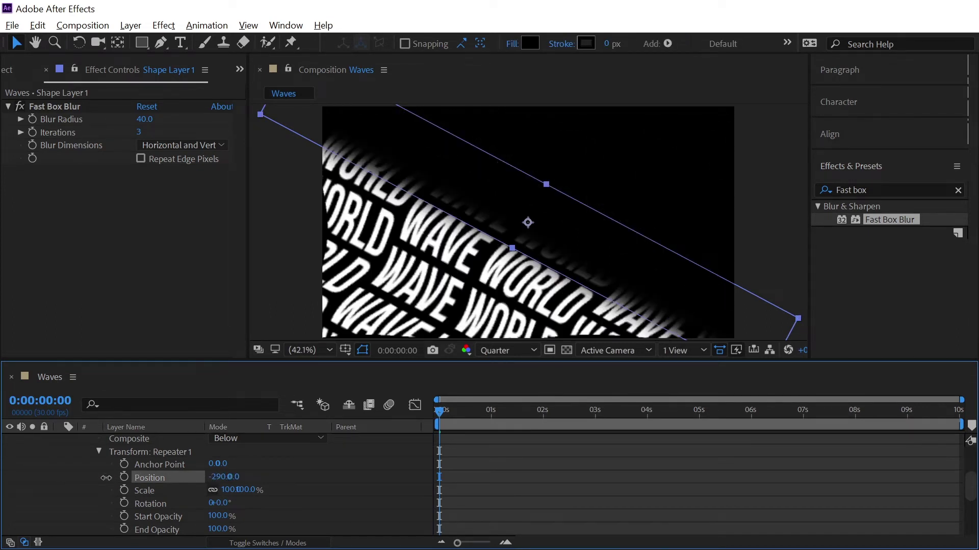
{"action": "key", "text": "Return"}
{"action": "left_click", "coordinate": [225, 481]}
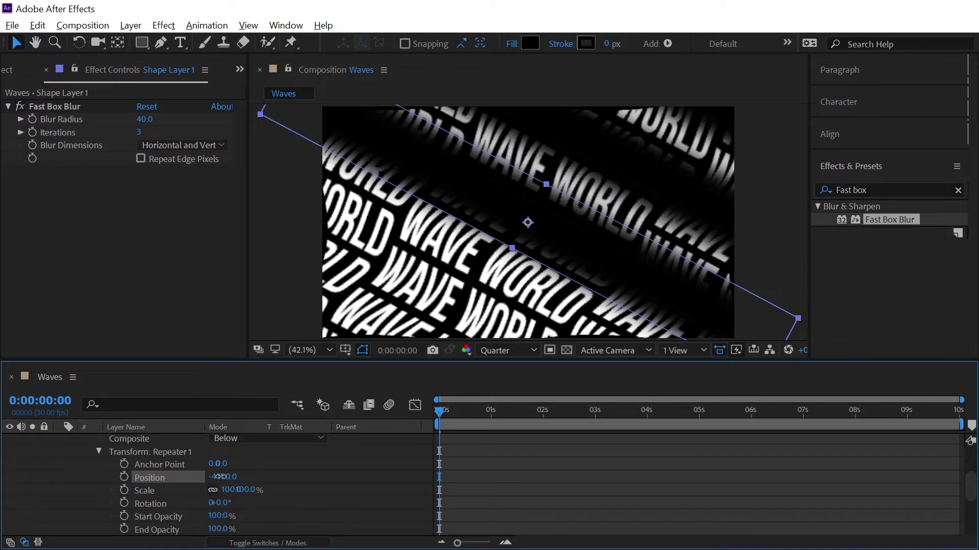
{"action": "left_click", "coordinate": [219, 476]}
{"action": "type", "text": "-"}
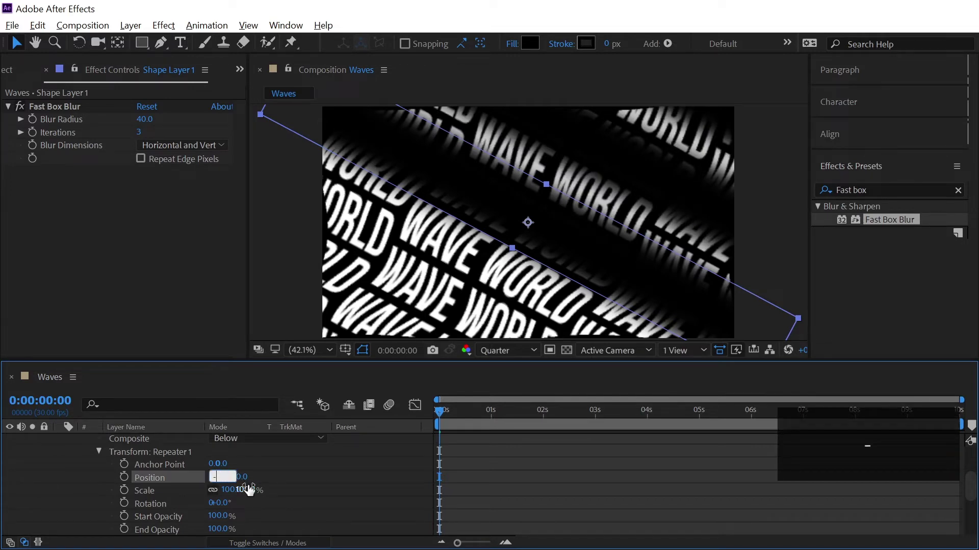
{"action": "type", "text": "486"}
{"action": "key", "text": "Return"}
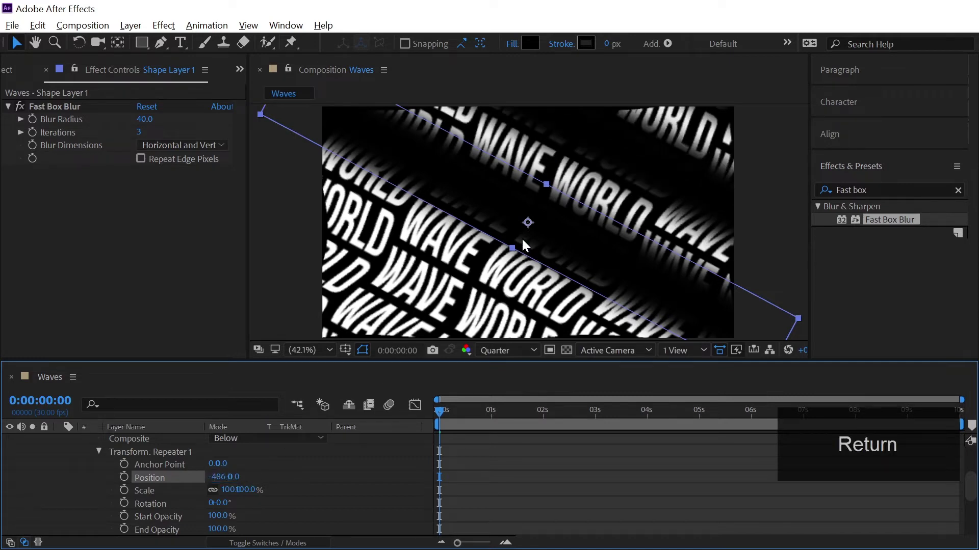
{"action": "left_click_drag", "start_coordinate": [528, 225], "coordinate": [425, 295]}
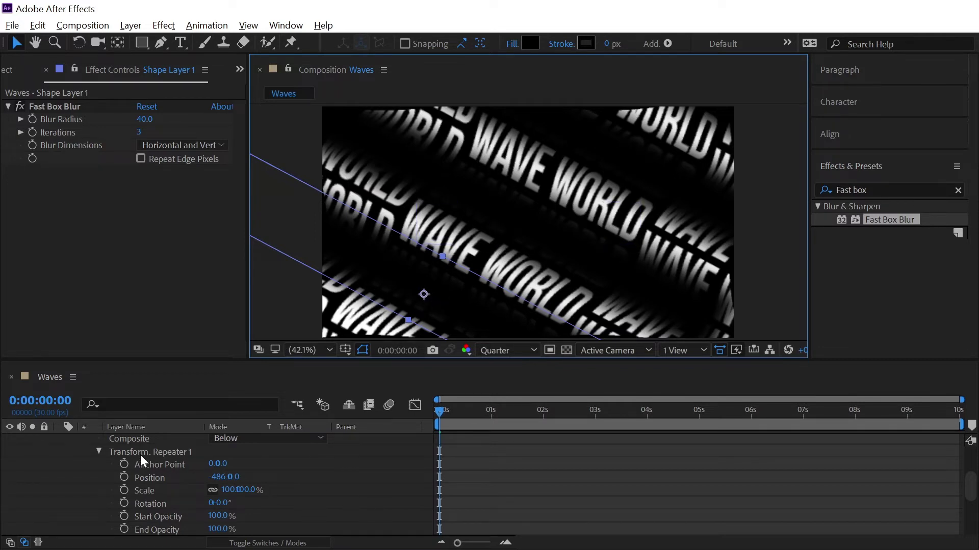
- Set the shadow shape layer's Opacity to 75%
{"action": "key", "text": "t"}
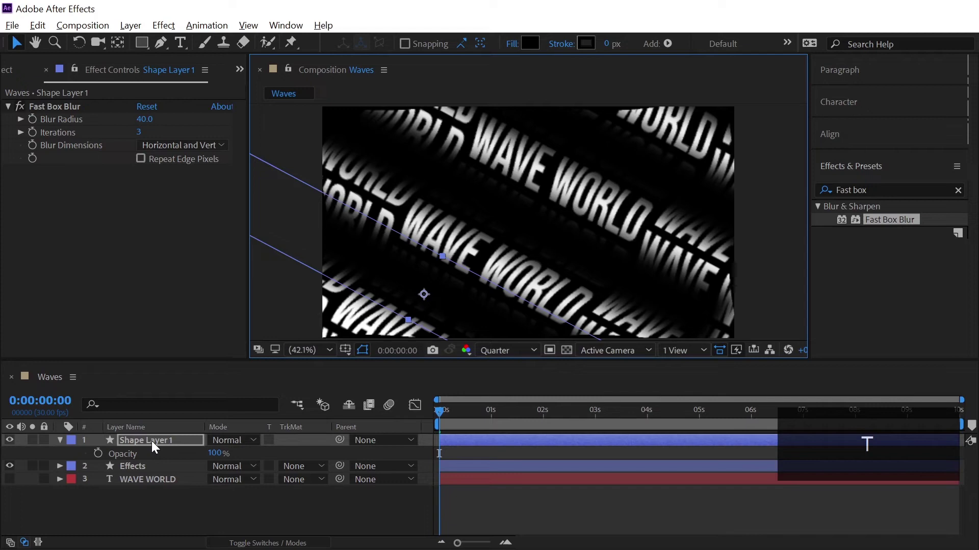
{"action": "left_click", "coordinate": [216, 453]}
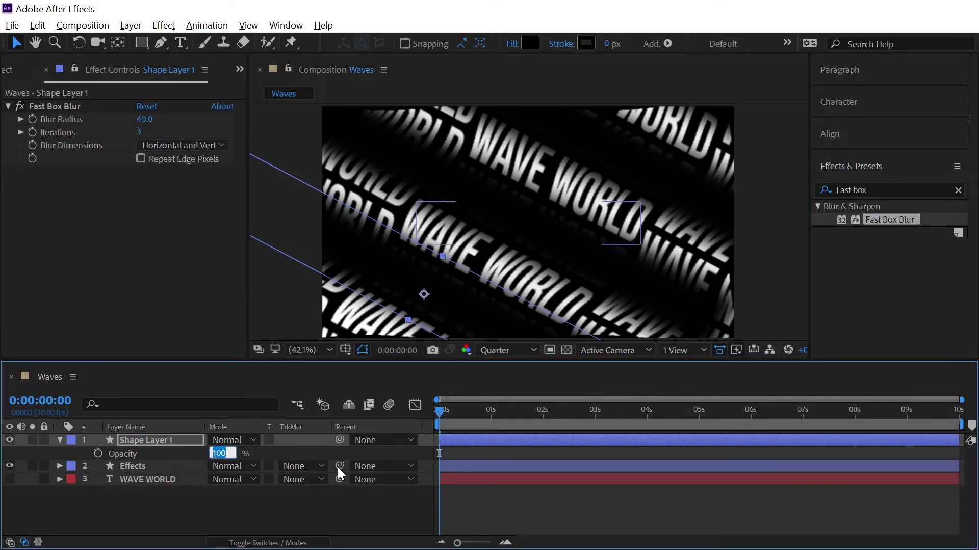
{"action": "type", "text": "7"}
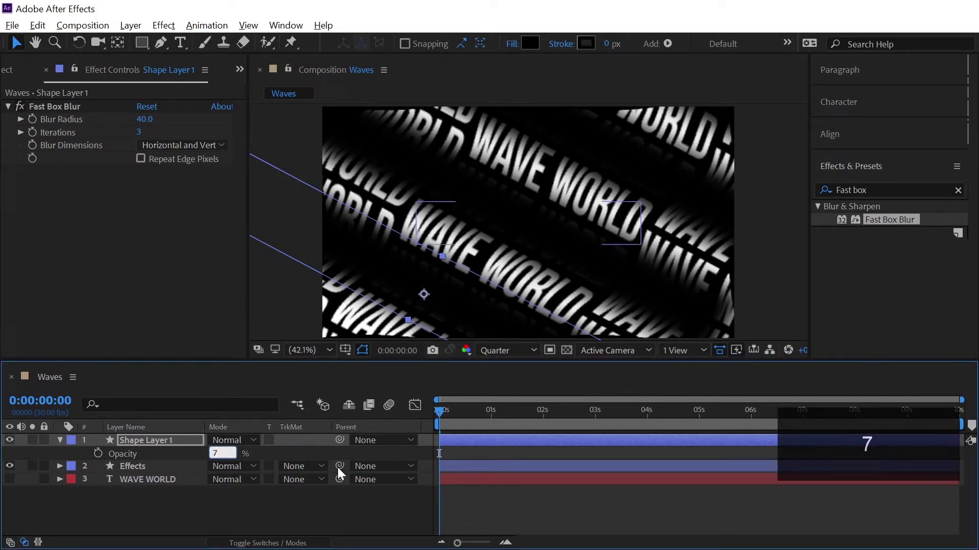
{"action": "type", "text": "5"}
{"action": "key", "text": "Return"}
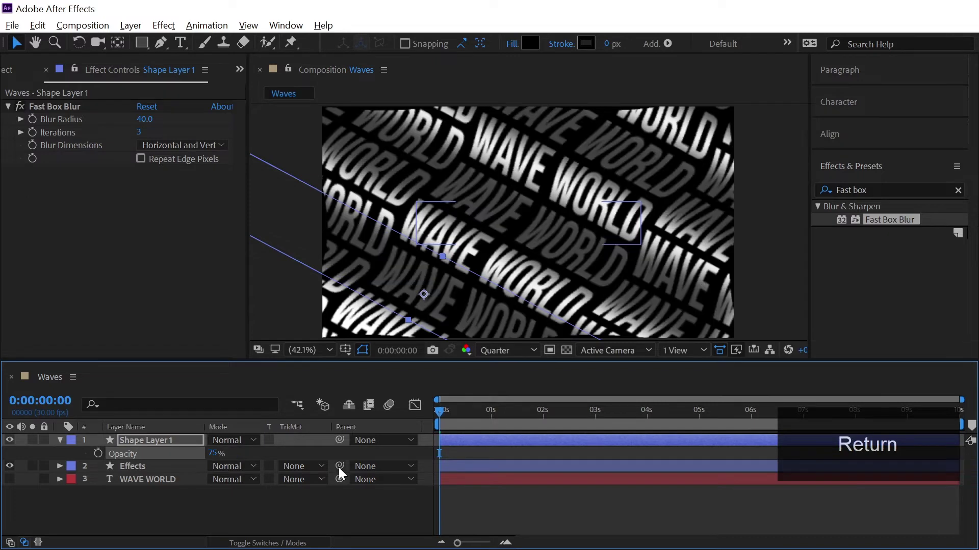
{"action": "left_click", "coordinate": [352, 509]}
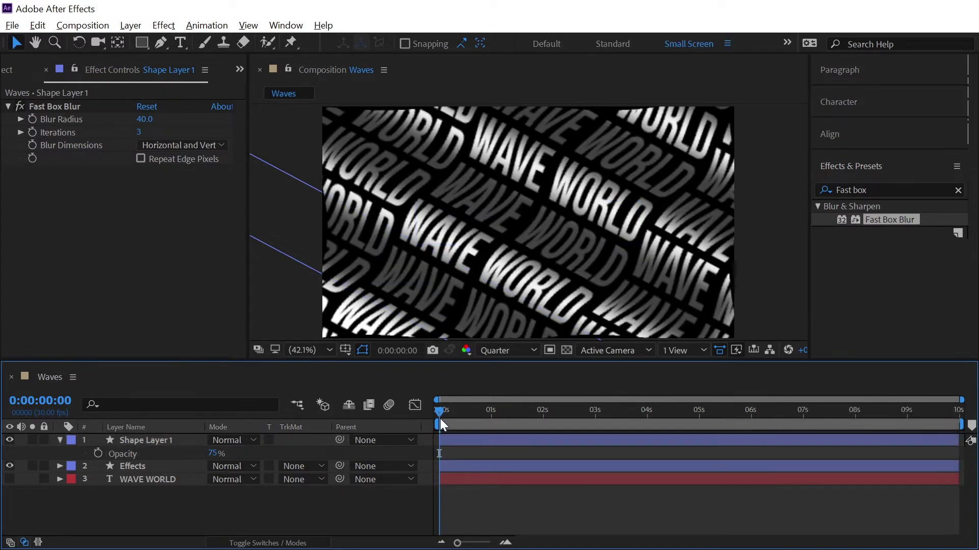
- Keyframe the shadow's Position at 0s, then move it down-left at the comp's last frame
{"action": "left_click", "coordinate": [132, 437]}
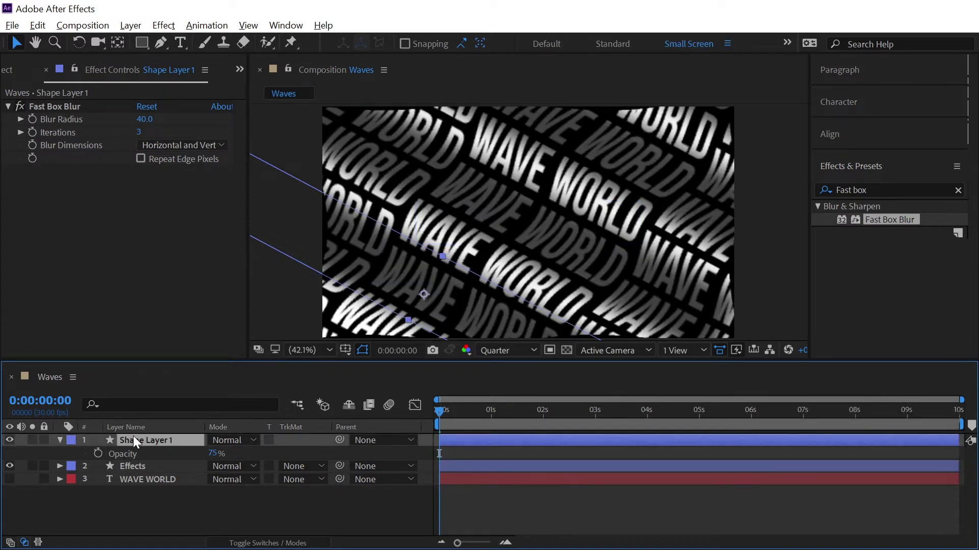
{"action": "key", "text": "p"}
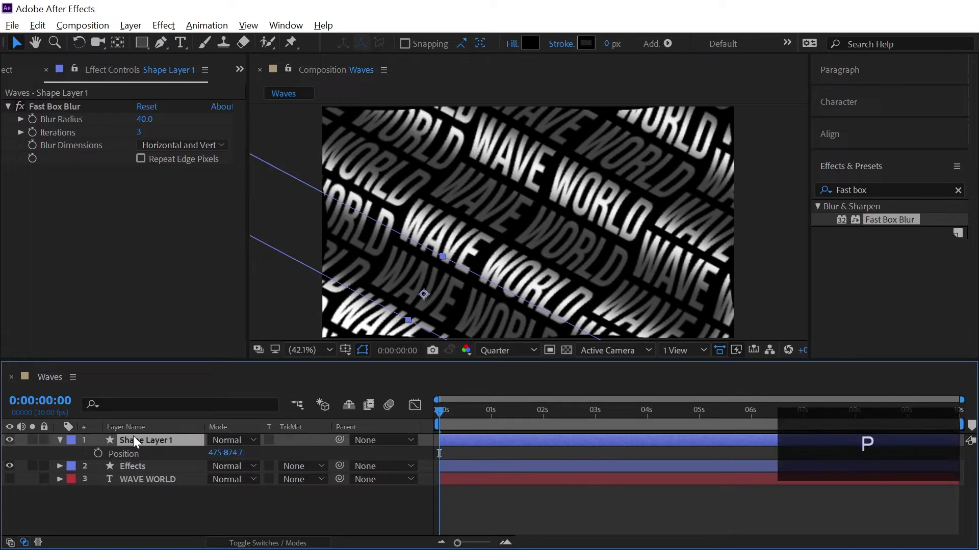
{"action": "left_click", "coordinate": [97, 455]}
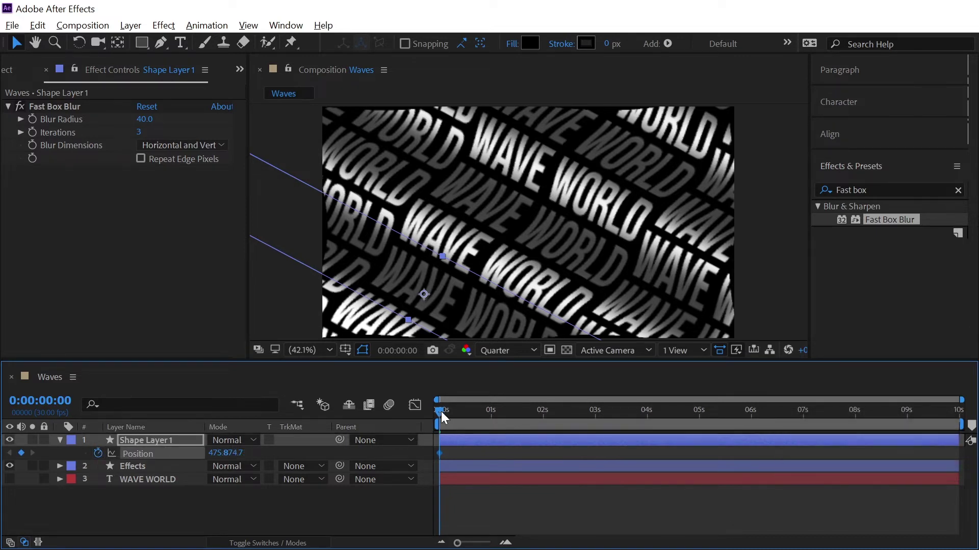
{"action": "left_click_drag", "start_coordinate": [441, 412], "coordinate": [972, 433]}
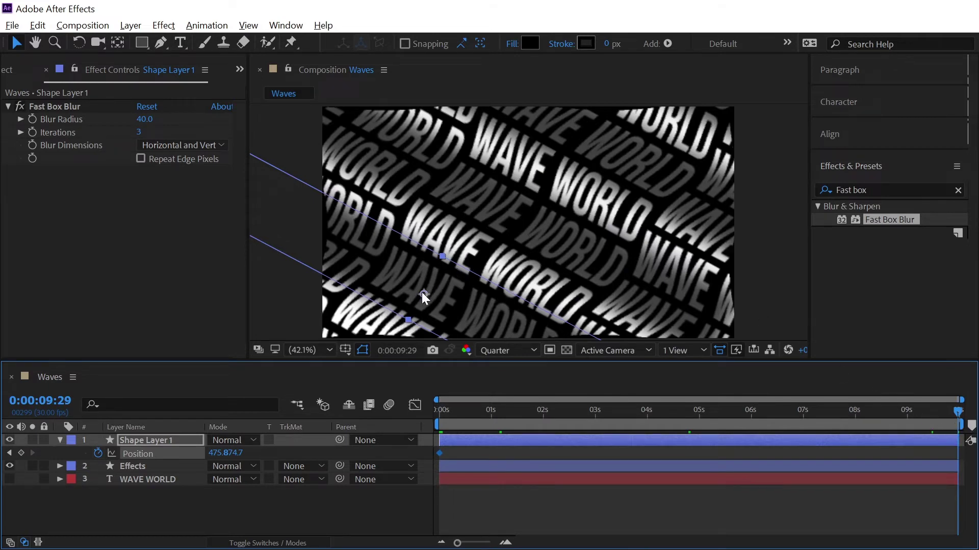
{"action": "key", "text": "comma"}
{"action": "key", "text": "comma"}
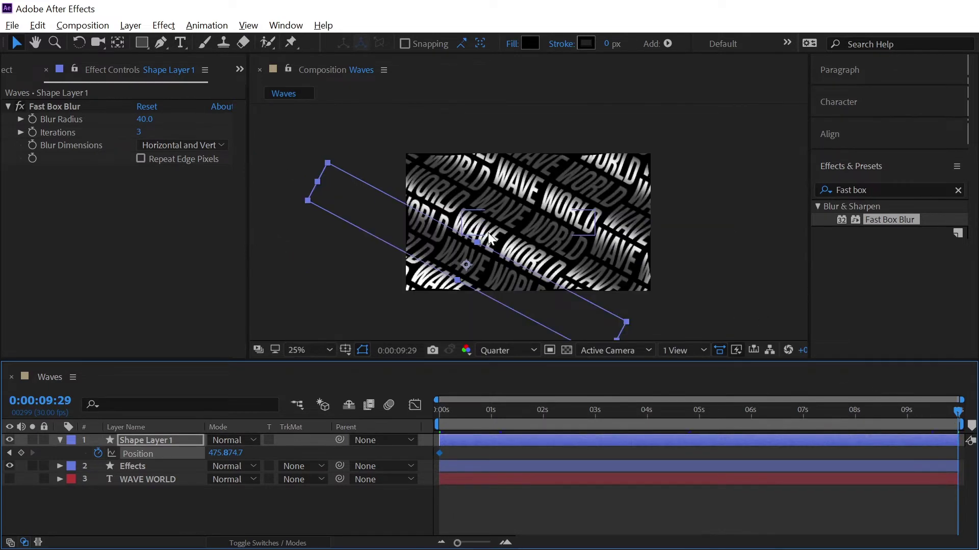
{"action": "key", "text": "h"}
{"action": "left_click_drag", "start_coordinate": [536, 221], "coordinate": [613, 191]}
{"action": "key", "text": "v"}
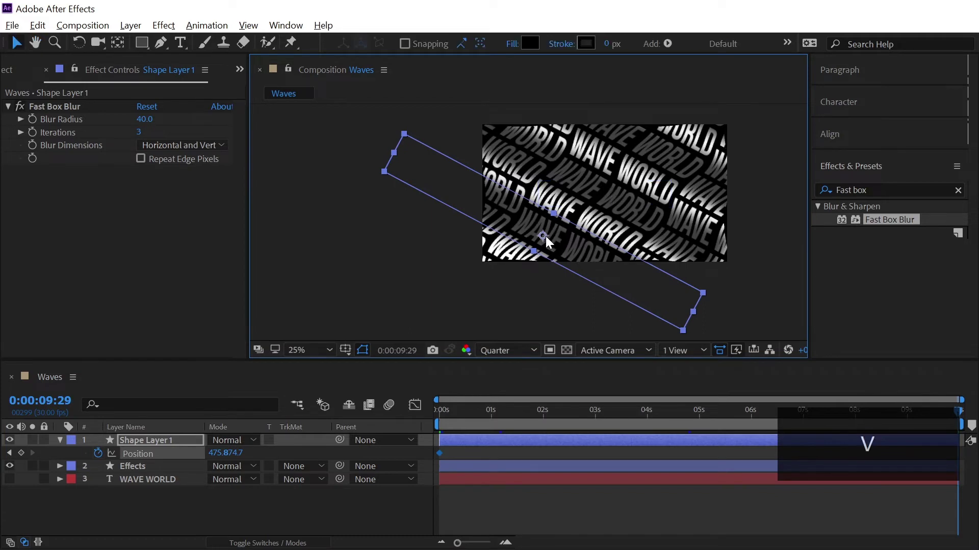
{"action": "left_click_drag", "start_coordinate": [542, 237], "coordinate": [476, 354]}
{"action": "key", "text": "period"}
{"action": "key", "text": "comma"}
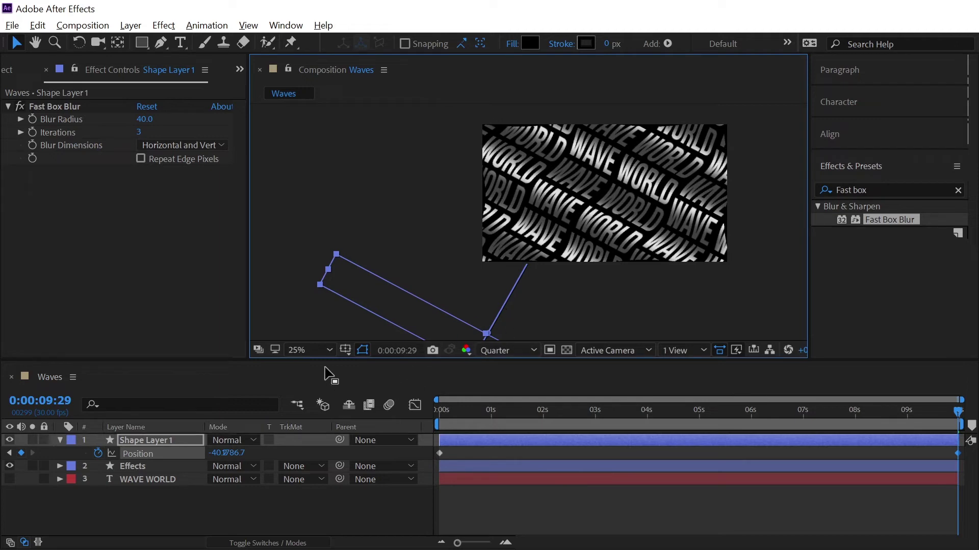
{"action": "left_click", "coordinate": [311, 350]}
{"action": "left_click", "coordinate": [312, 59]}
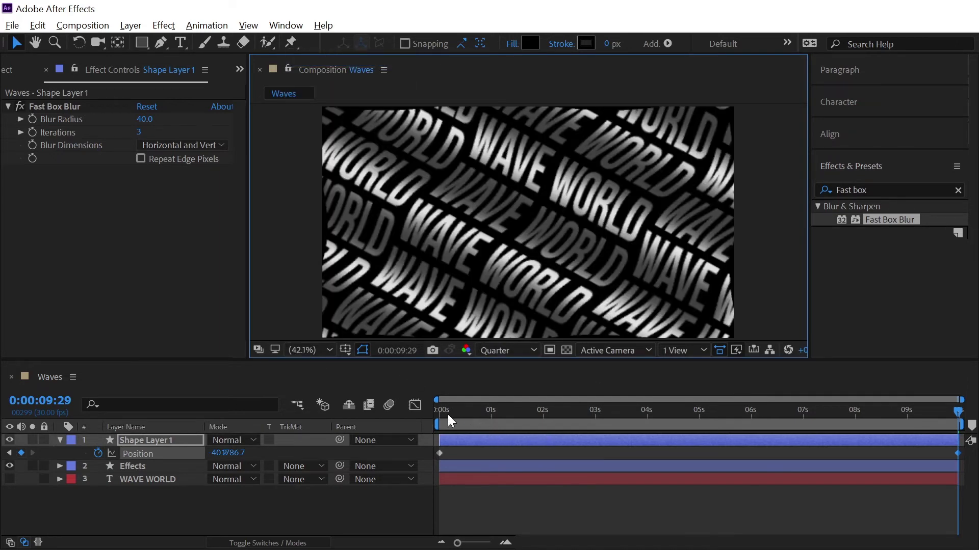
{"action": "left_click", "coordinate": [441, 413]}
{"action": "left_click", "coordinate": [285, 508]}
{"action": "key", "text": "space"}
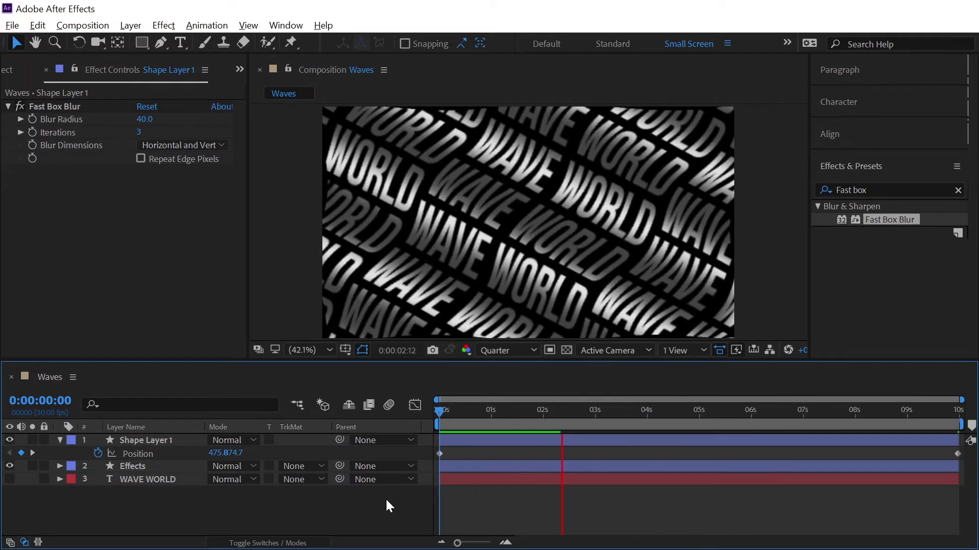
{"action": "left_click", "coordinate": [431, 412]}
{"action": "key", "text": "space"}
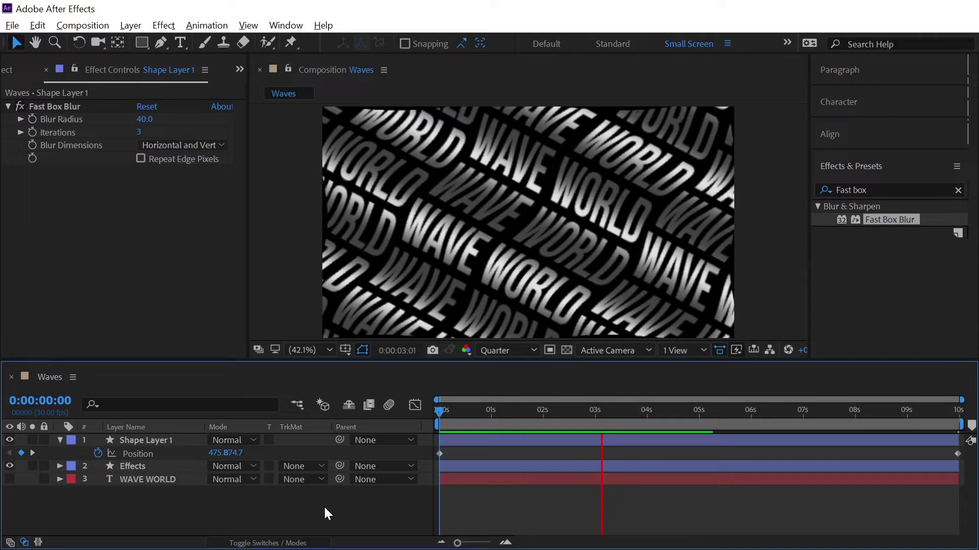
{"action": "key", "text": "space"}
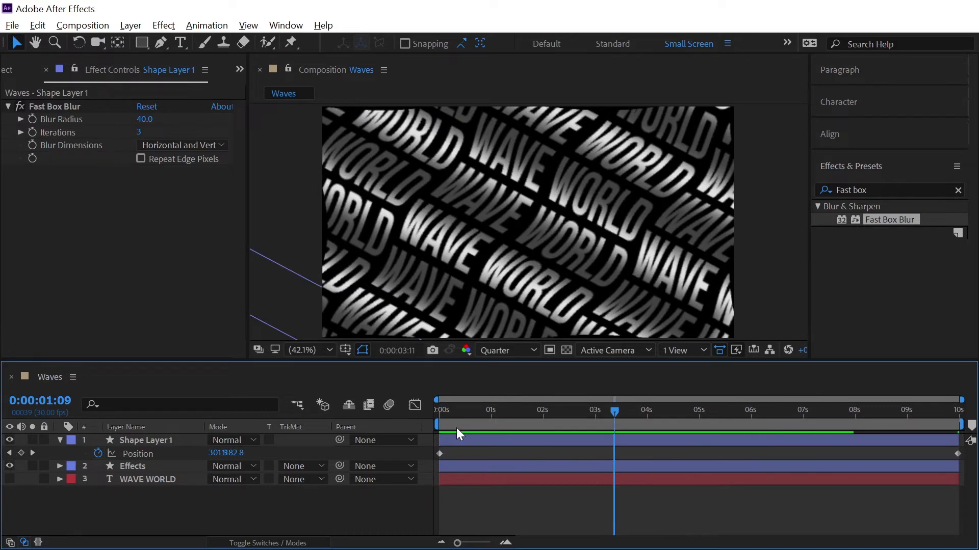
{"action": "key", "text": "Home"}
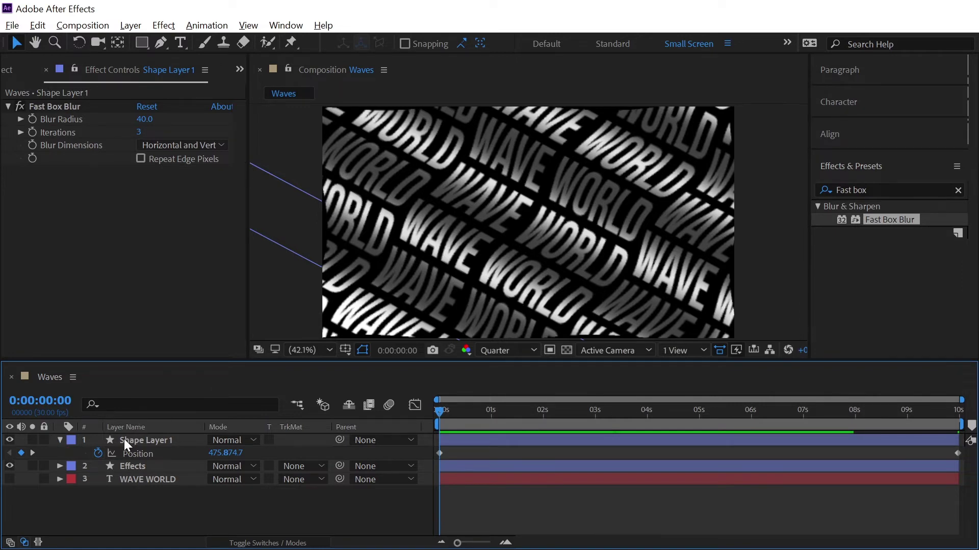
- Raise Shape Layer 1's Opacity to 80%
{"action": "left_click", "coordinate": [142, 441]}
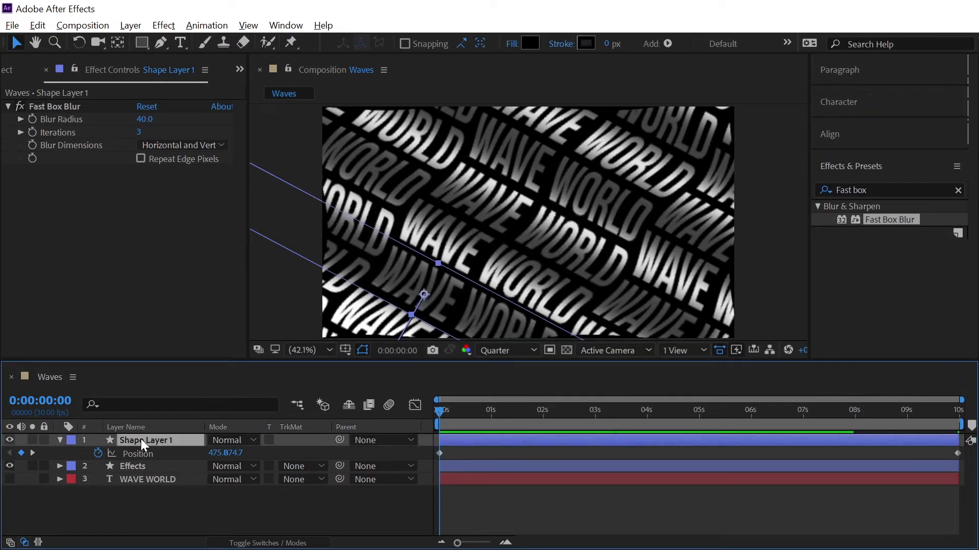
{"action": "key", "text": "t"}
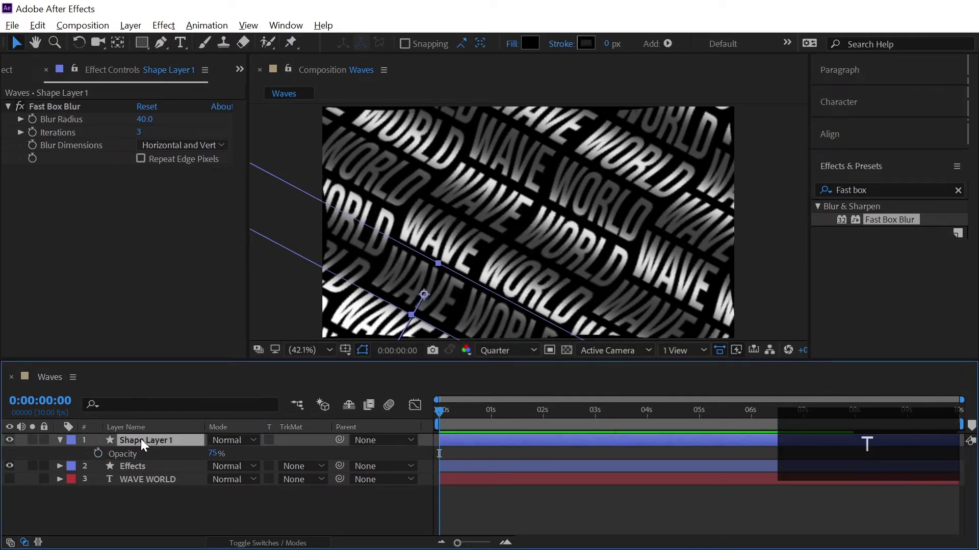
{"action": "left_click_drag", "start_coordinate": [215, 455], "coordinate": [216, 454]}
{"action": "left_click", "coordinate": [218, 454]}
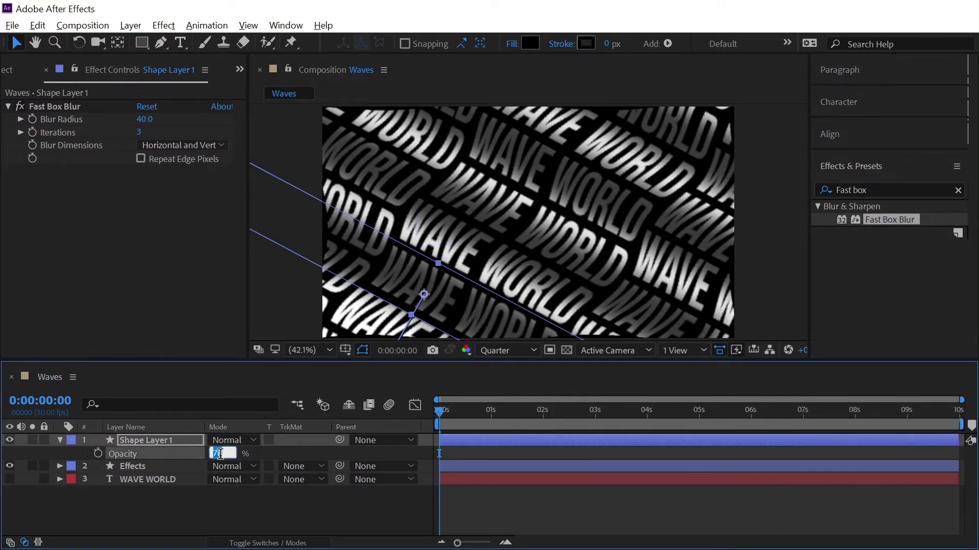
{"action": "type", "text": "80"}
{"action": "key", "text": "Return"}
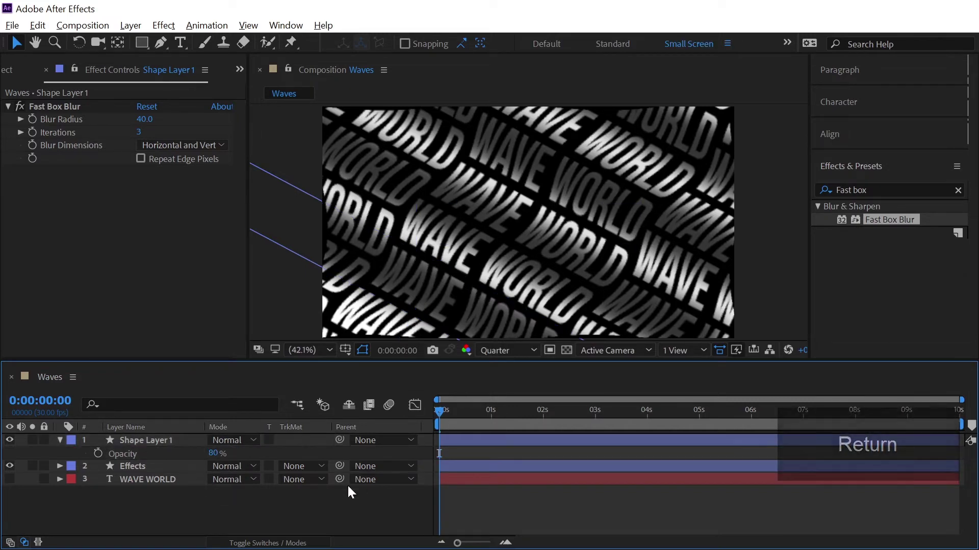
- Preview the animation from the start and inspect the Effects layer's Wave Warp effect
{"action": "key", "text": "space"}
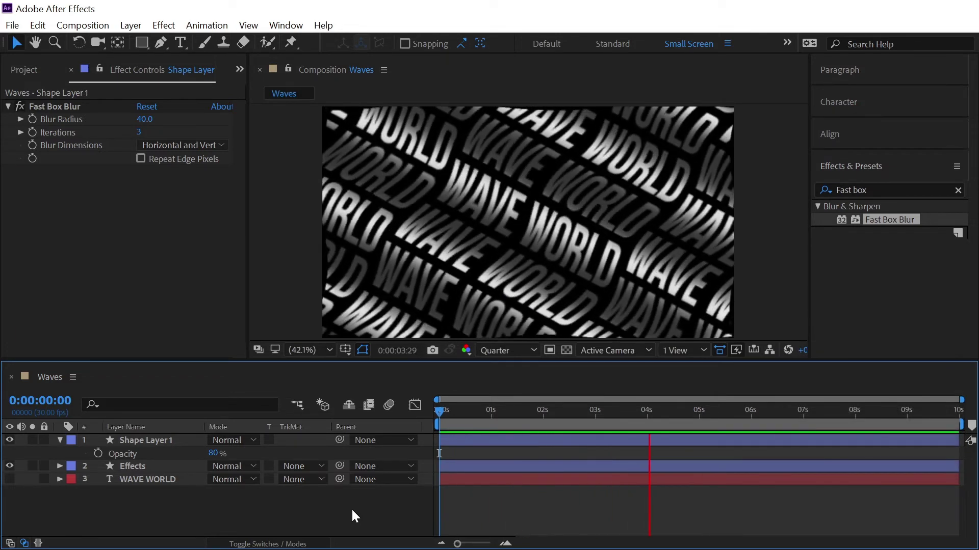
{"action": "left_click_drag", "start_coordinate": [699, 418], "coordinate": [549, 411]}
{"action": "left_click_drag", "start_coordinate": [411, 416], "coordinate": [405, 387]}
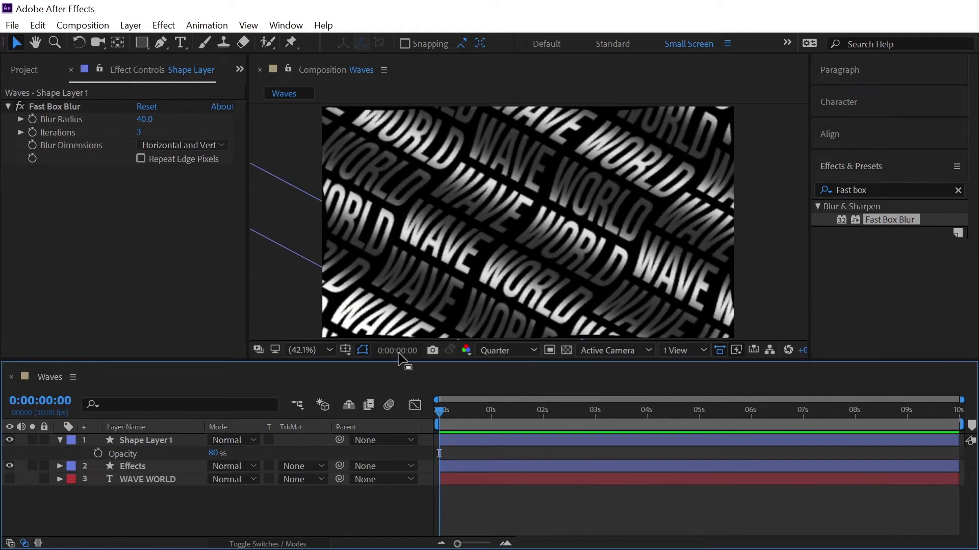
{"action": "key", "text": "space"}
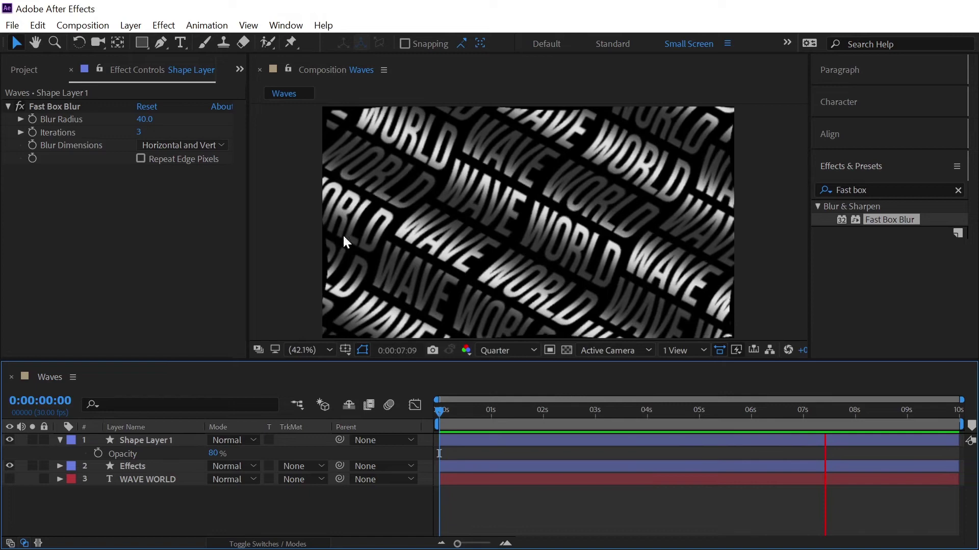
{"action": "left_click", "coordinate": [154, 466]}
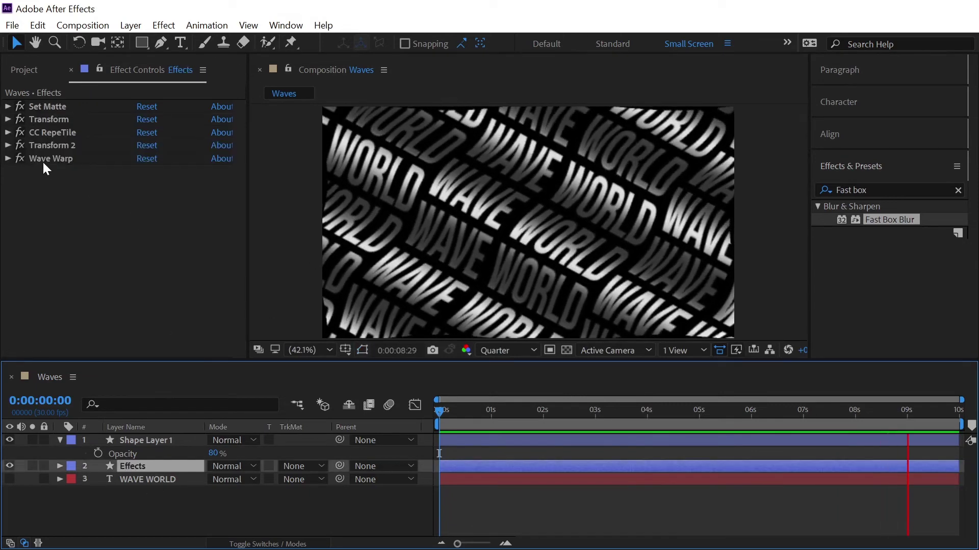
{"action": "left_click", "coordinate": [41, 159]}
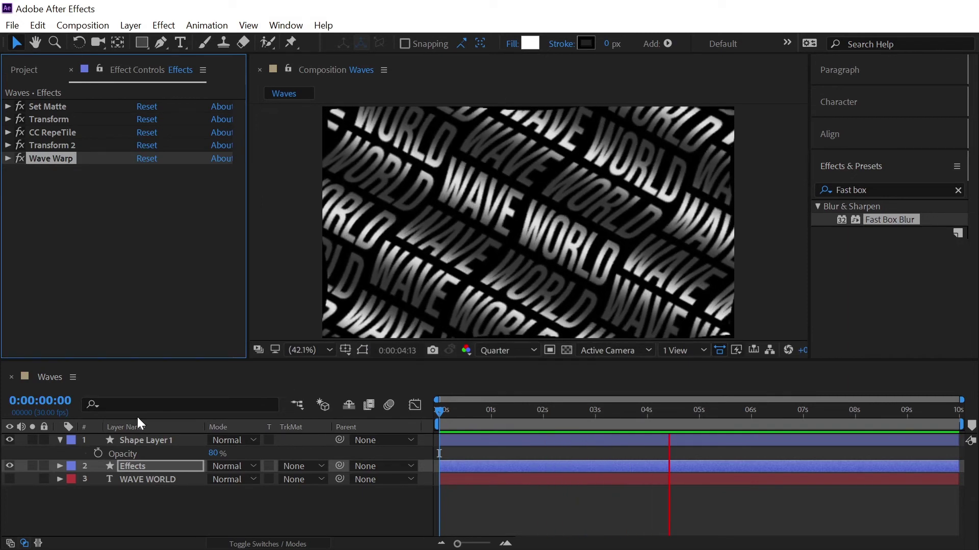
{"action": "left_click", "coordinate": [61, 440]}
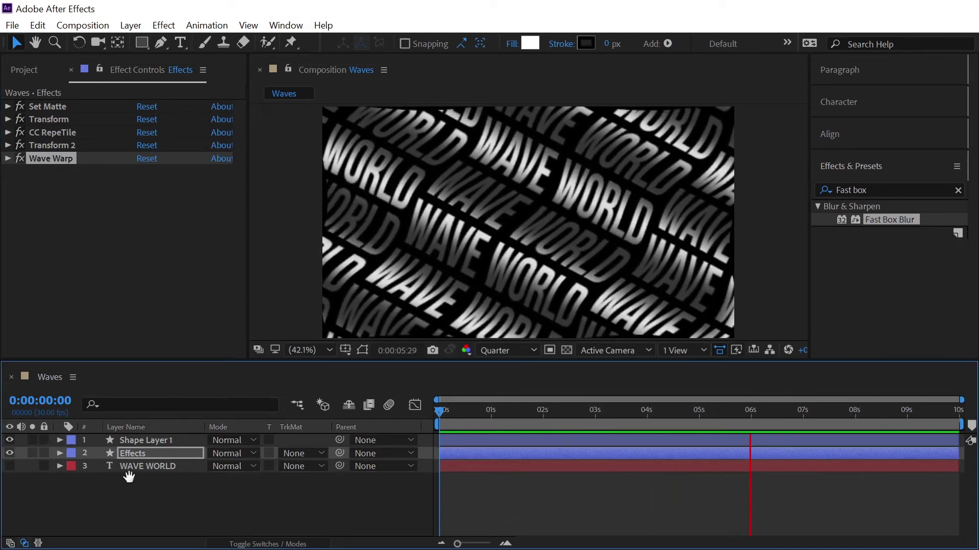
{"action": "key", "text": "space"}
- Create a 1920×1080, 10-second composition named 'Render' and drag the Waves comp into it
{"action": "left_click", "coordinate": [95, 26]}
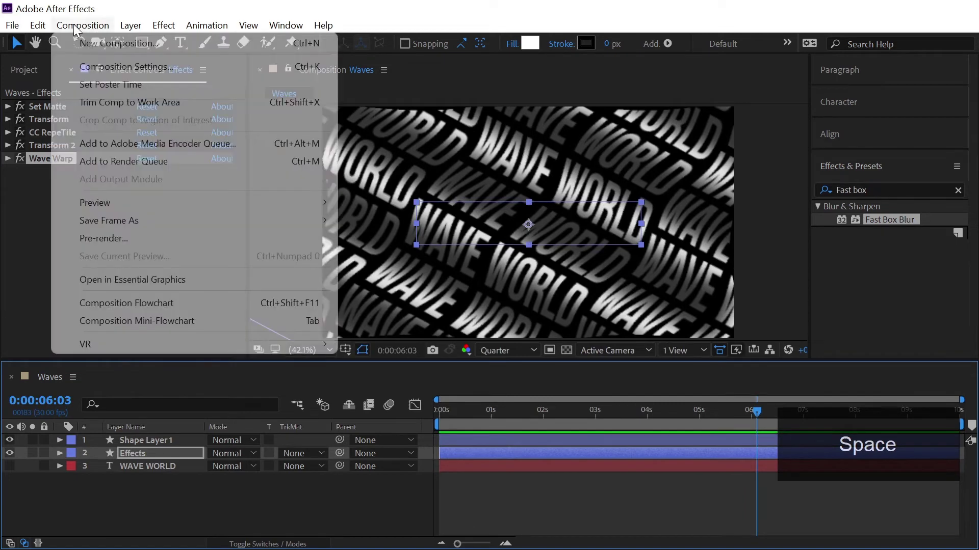
{"action": "left_click", "coordinate": [95, 41]}
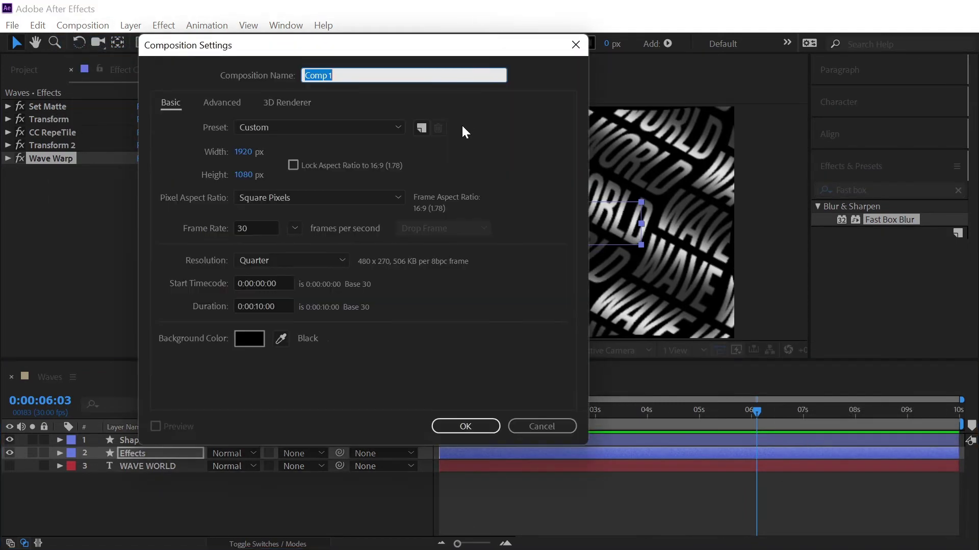
{"action": "type", "text": "Render"}
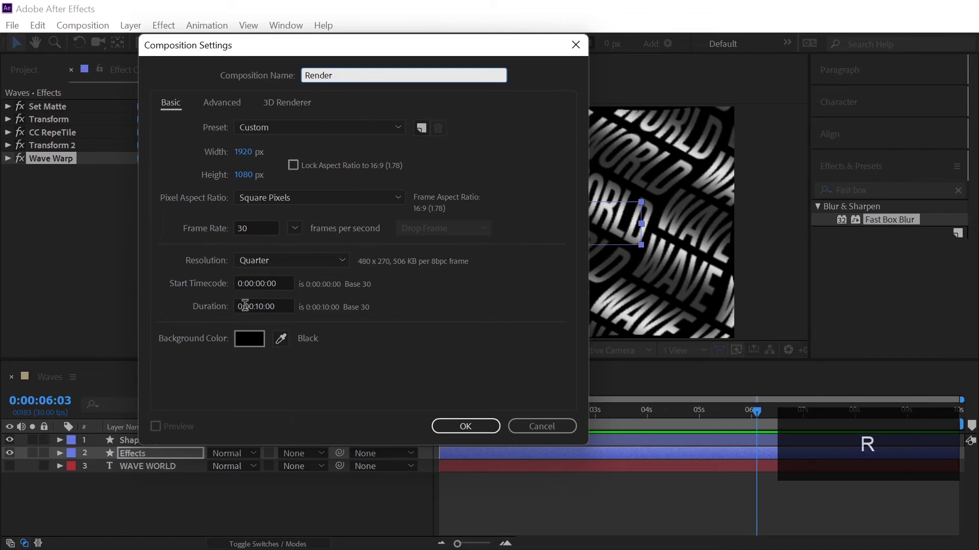
{"action": "left_click", "coordinate": [265, 306]}
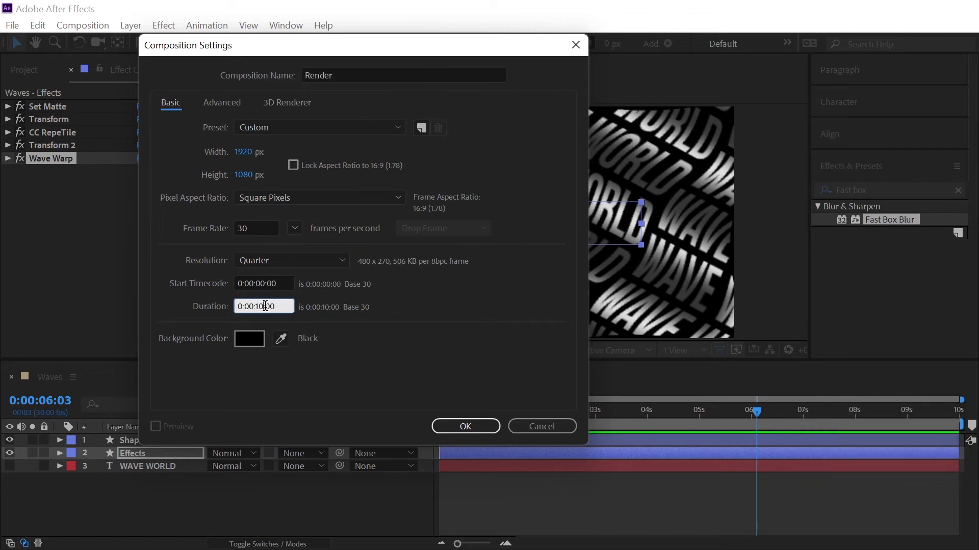
{"action": "left_click", "coordinate": [461, 431]}
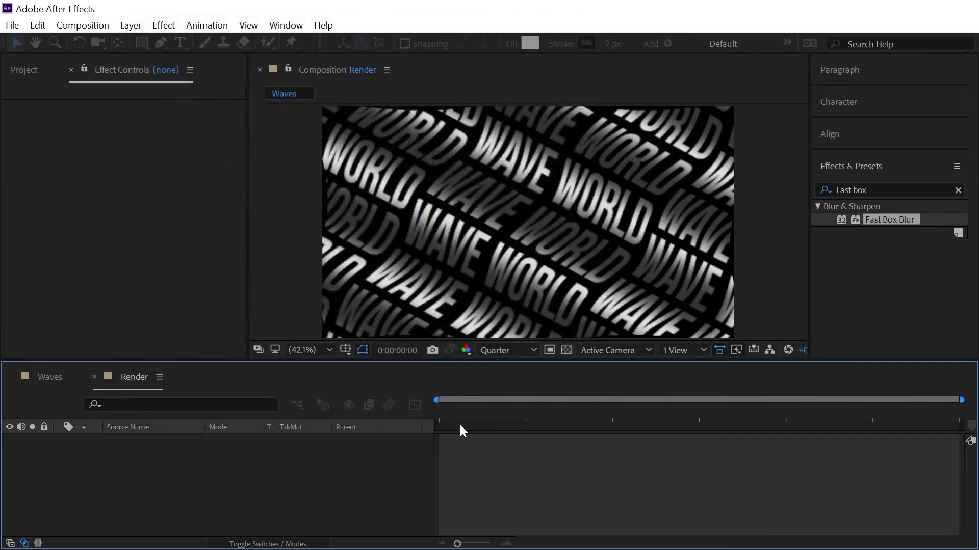
{"action": "left_click", "coordinate": [21, 67]}
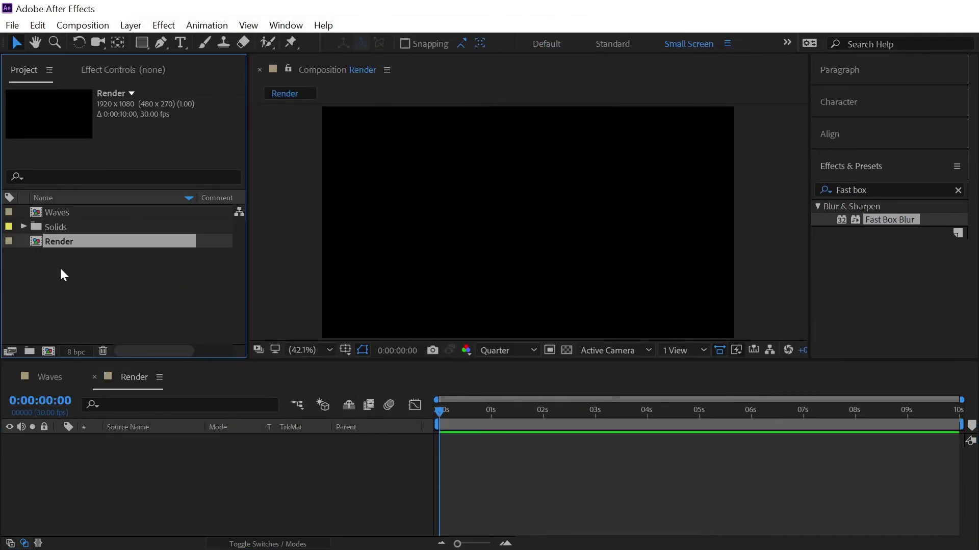
{"action": "left_click_drag", "start_coordinate": [56, 211], "coordinate": [173, 488]}
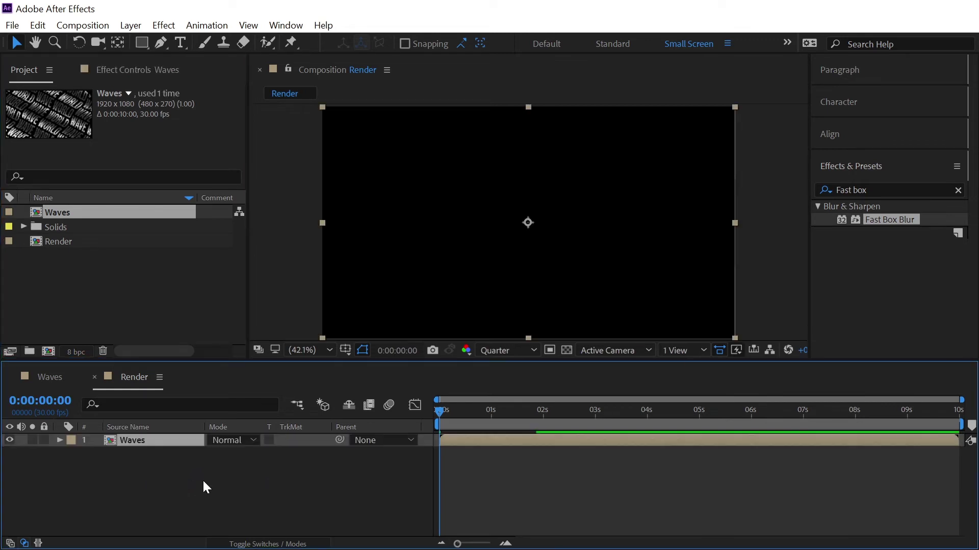
- Scale the Waves layer to 105% in Render and scrub forward to check the enlarged pattern
{"action": "key", "text": "s"}
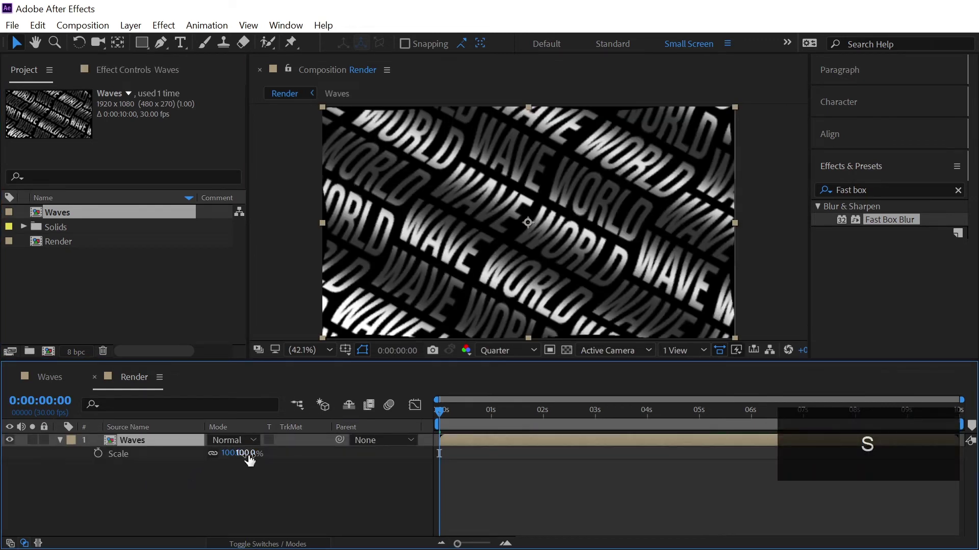
{"action": "left_click", "coordinate": [246, 454]}
{"action": "type", "text": "105"}
{"action": "key", "text": "Return"}
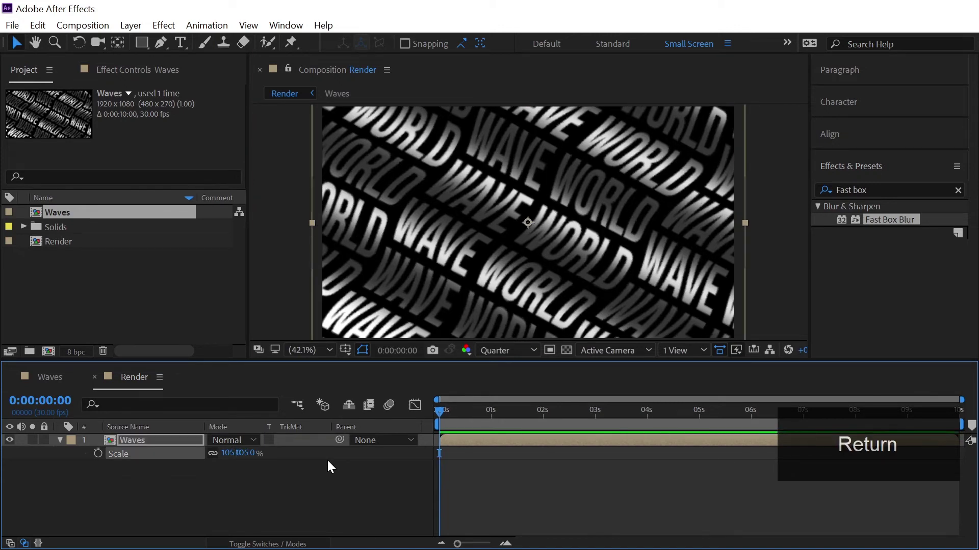
{"action": "left_click_drag", "start_coordinate": [455, 413], "coordinate": [312, 493]}
{"action": "left_click", "coordinate": [312, 492]}
{"action": "key", "text": "ctrl+t"}
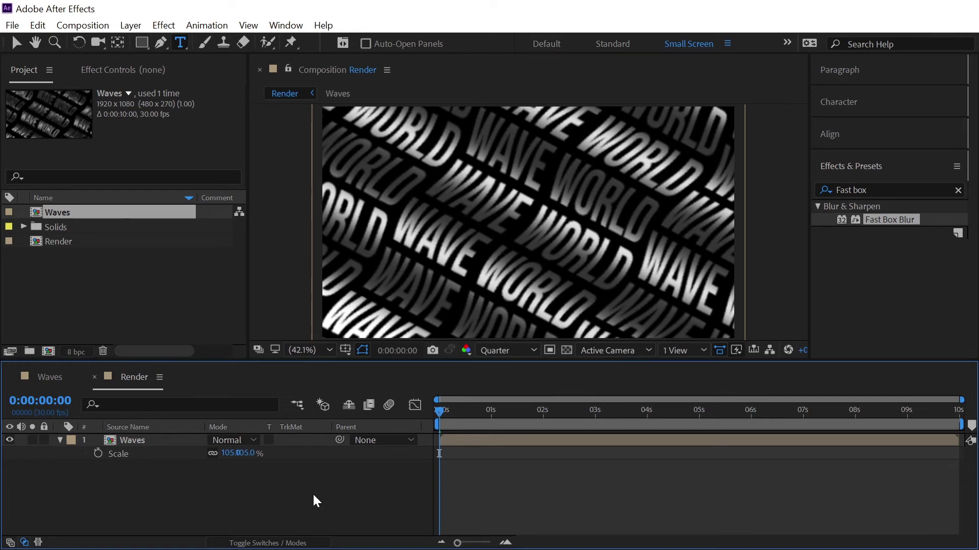
{"action": "left_click", "coordinate": [56, 379]}
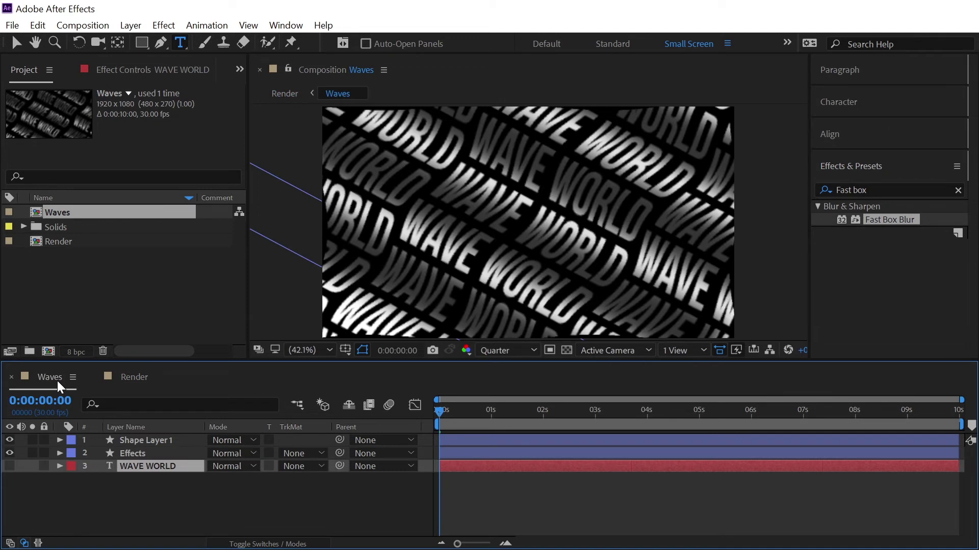
{"action": "double_click", "coordinate": [149, 466]}
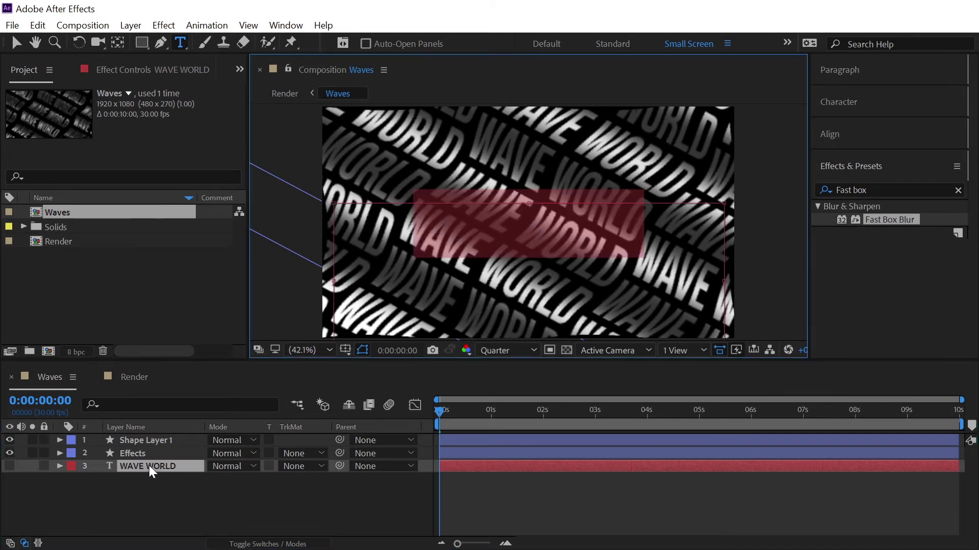
{"action": "key", "text": "Caps_Lock"}
{"action": "type", "text": "TY"}
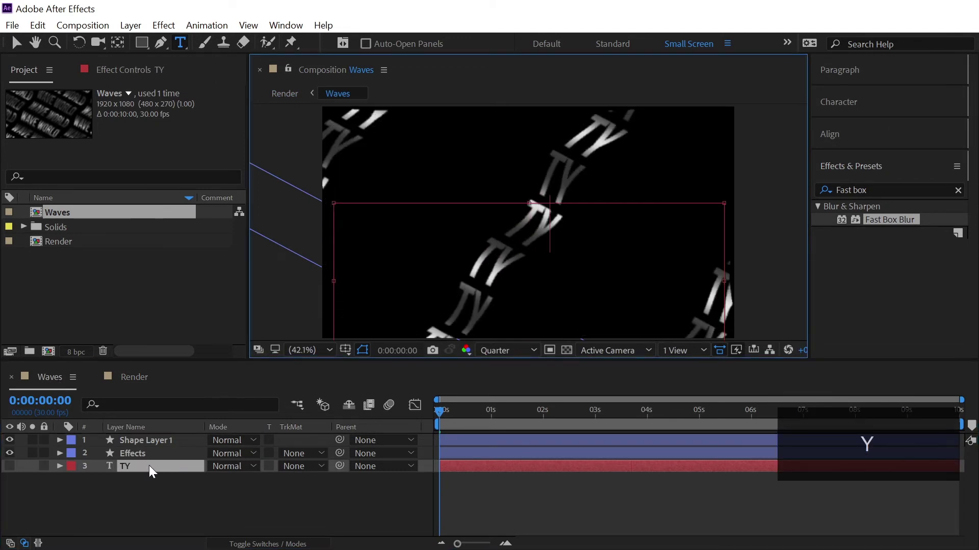
{"action": "type", "text": "POGRAPG"}
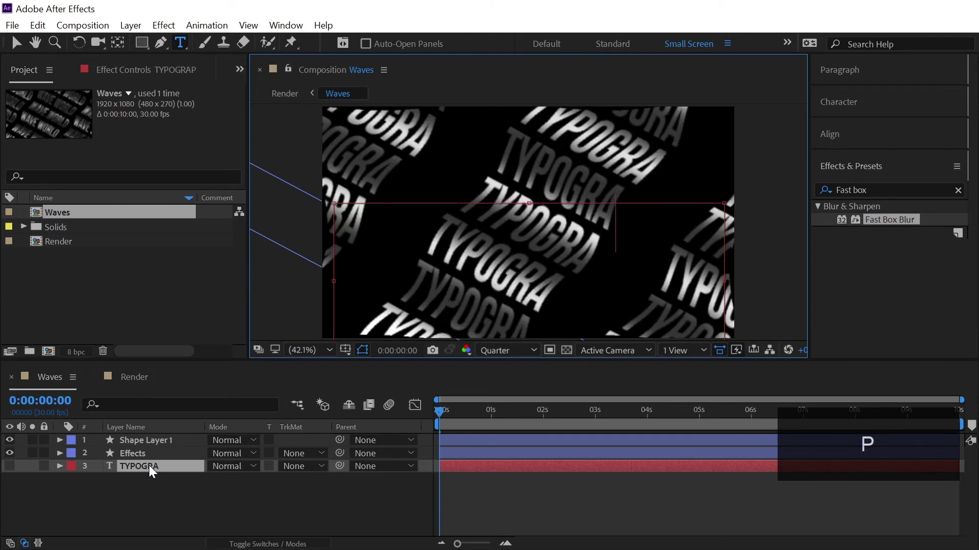
{"action": "key", "text": "BackSpace"}
{"action": "type", "text": "HY"}
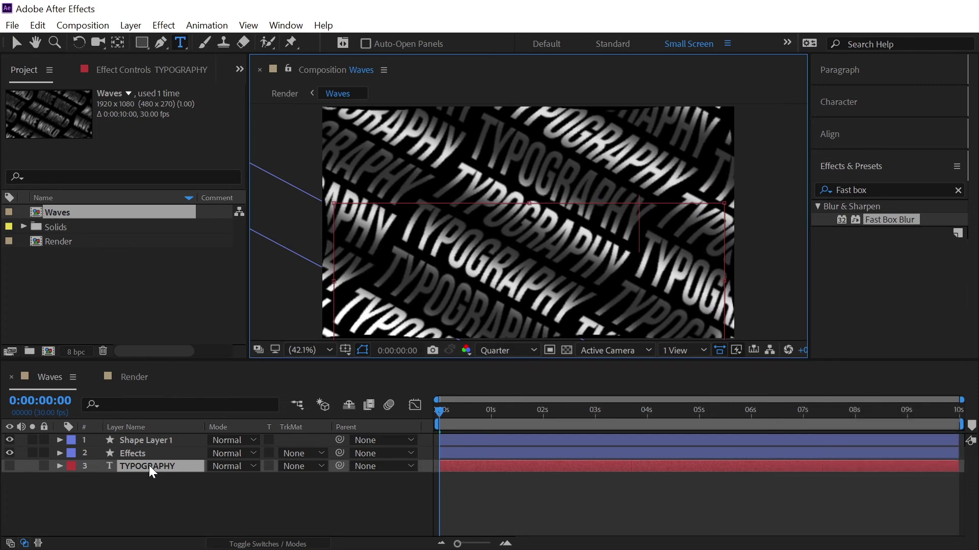
{"action": "key", "text": "ctrl+a"}
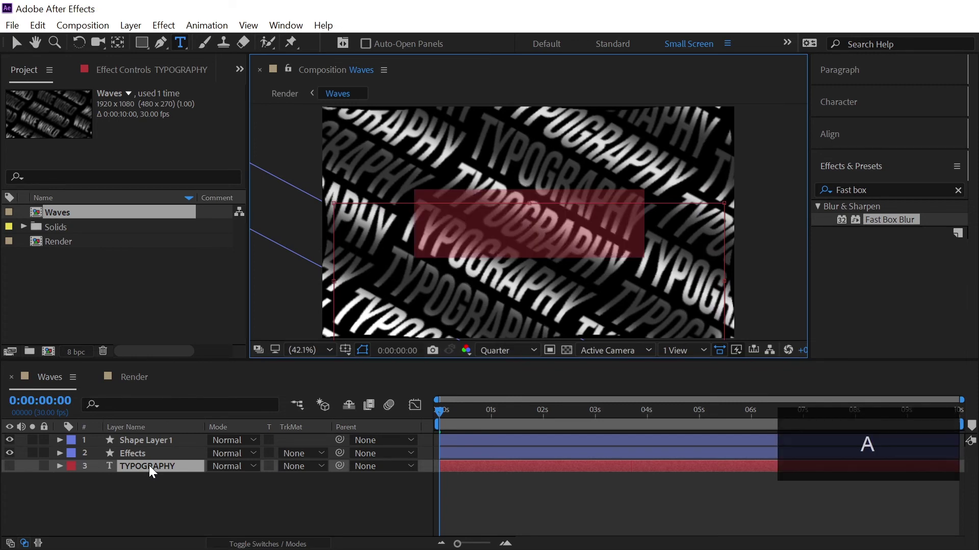
{"action": "type", "text": "CREATIVE"}
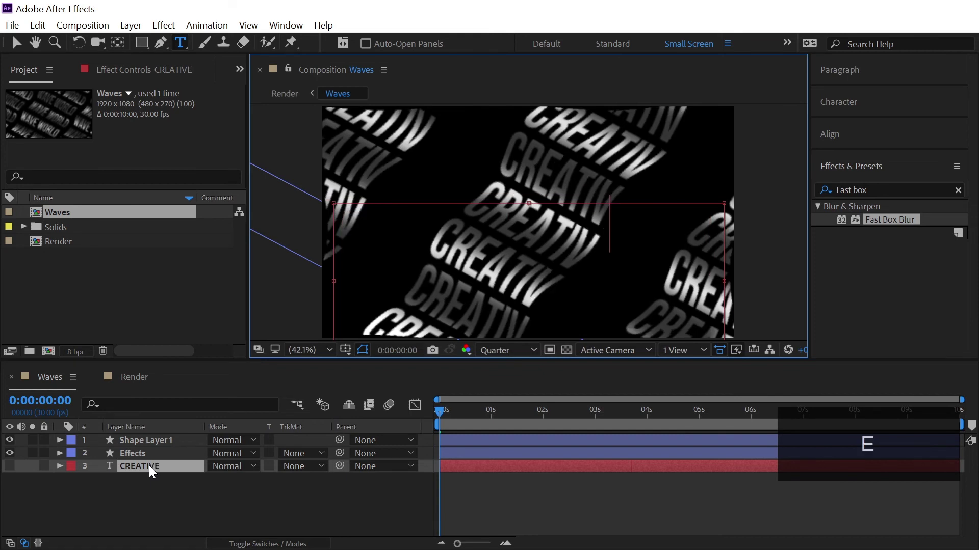
{"action": "type", "text": " WAVE"}
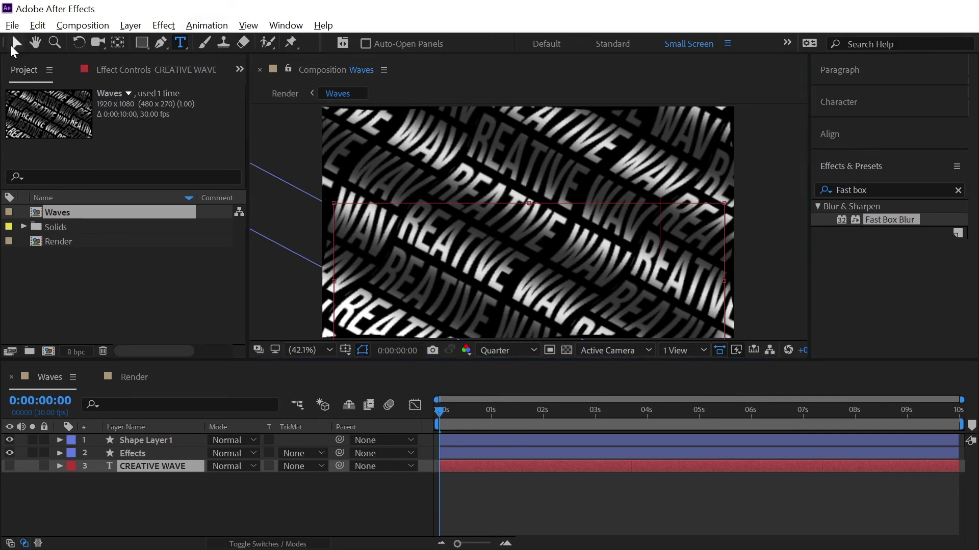
{"action": "key", "text": "v"}
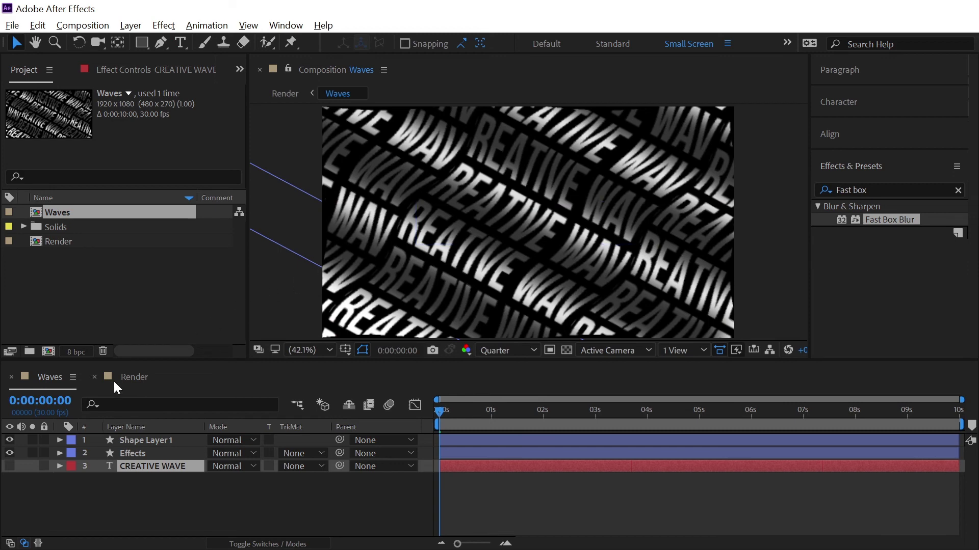
{"action": "left_click", "coordinate": [128, 380]}
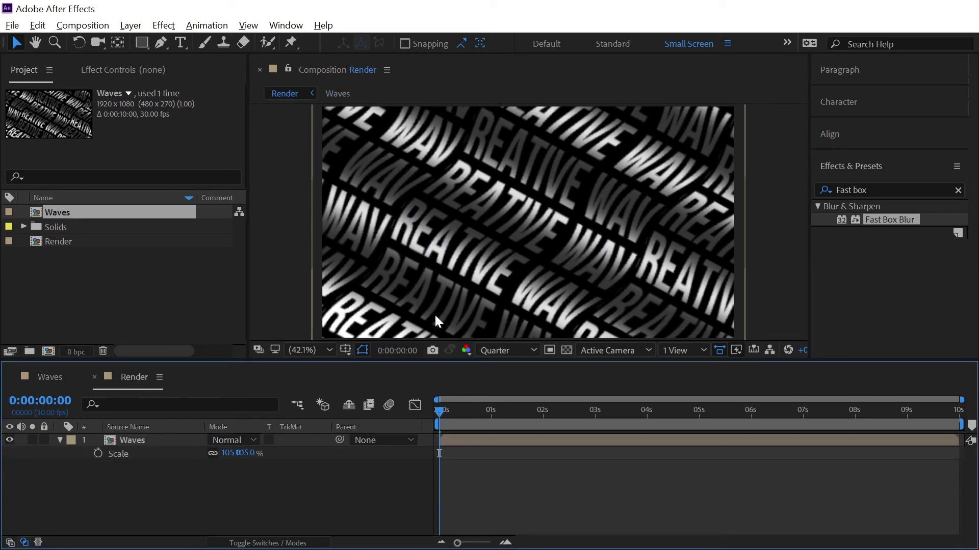
{"action": "left_click", "coordinate": [38, 381]}
{"action": "left_click", "coordinate": [204, 491]}
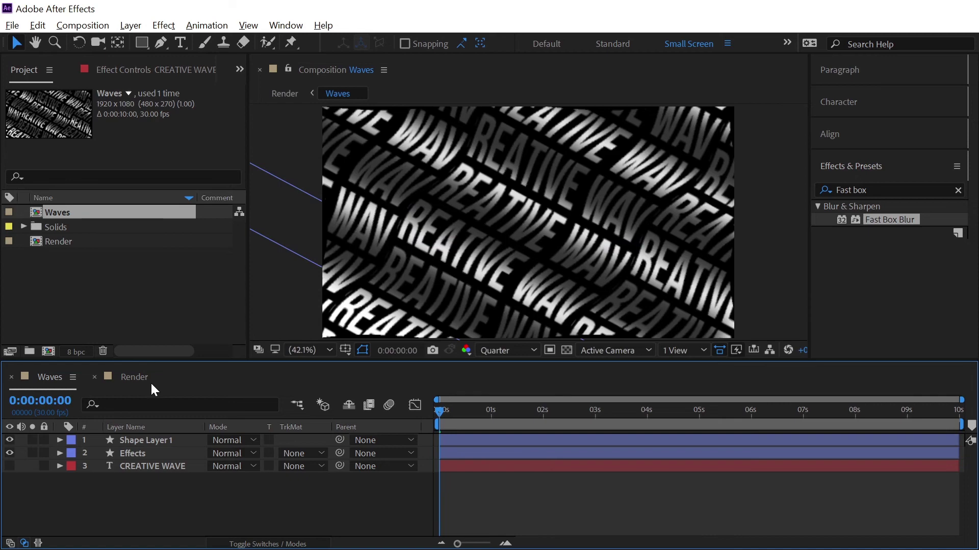
{"action": "left_click", "coordinate": [145, 466]}
{"action": "double_click", "coordinate": [148, 466]}
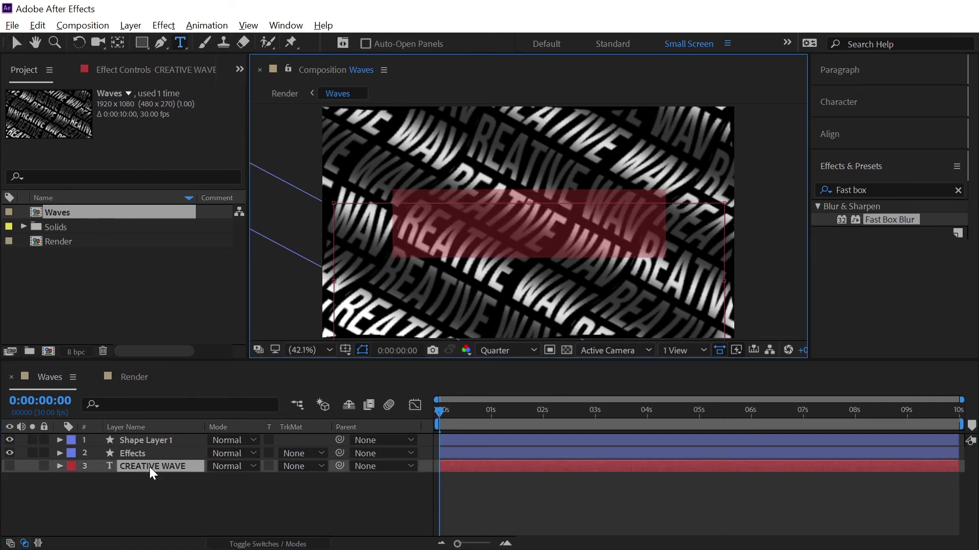
{"action": "key", "text": "Caps_Lock"}
{"action": "type", "text": "WAV"}
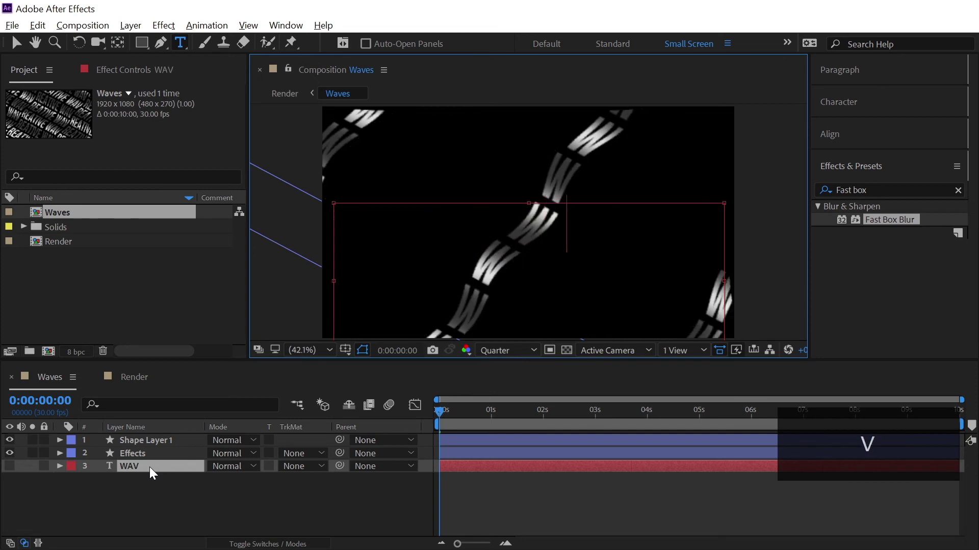
{"action": "type", "text": "E WORLD"}
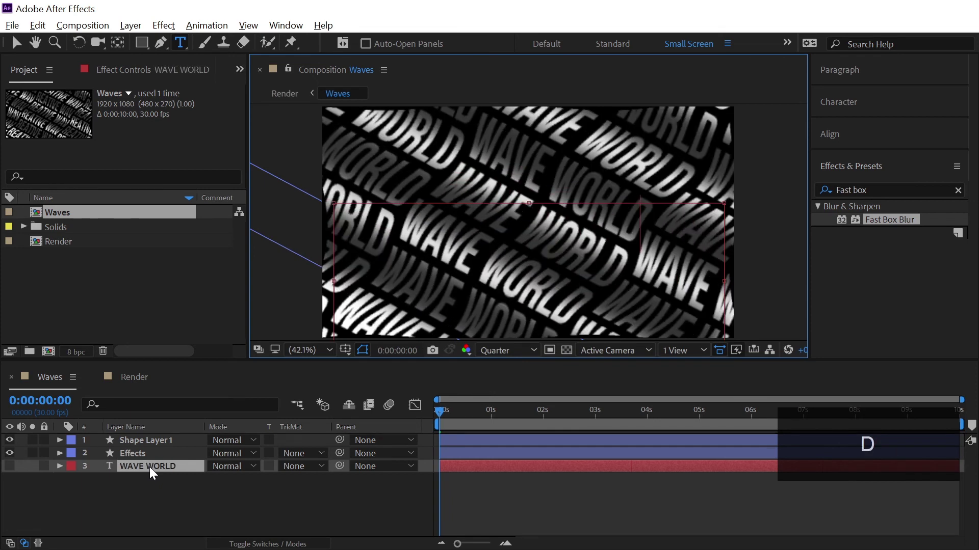
{"action": "left_click", "coordinate": [167, 496]}
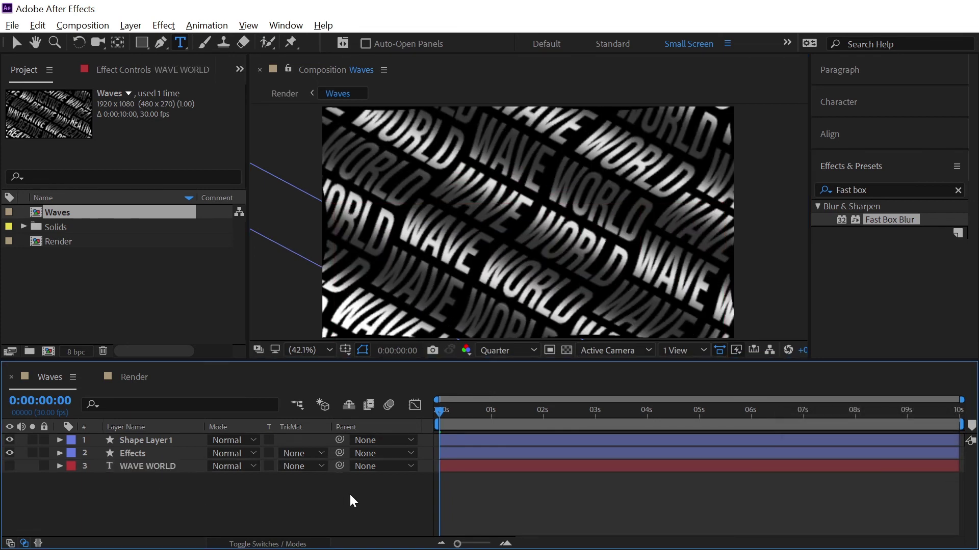
- Return to the Selection tool, bring up the Render comp, and play back the WAVE WORLD animation
{"action": "left_click", "coordinate": [17, 44]}
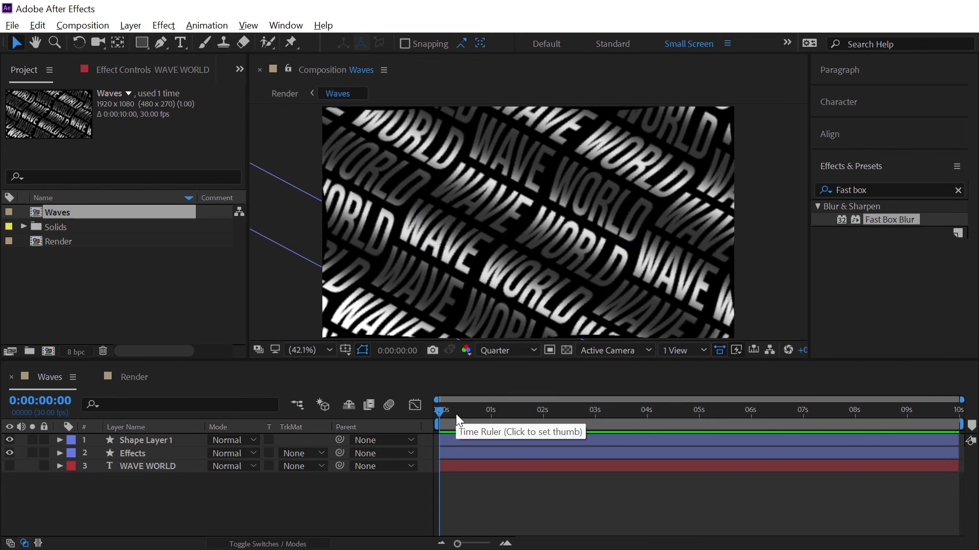
{"action": "left_click_drag", "start_coordinate": [464, 412], "coordinate": [371, 477]}
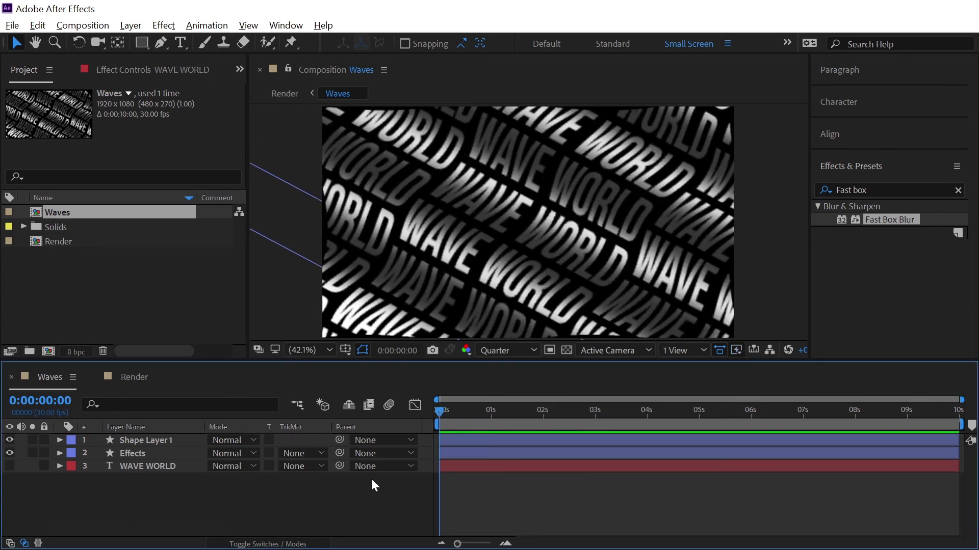
{"action": "left_click", "coordinate": [135, 380]}
{"action": "key", "text": "space"}
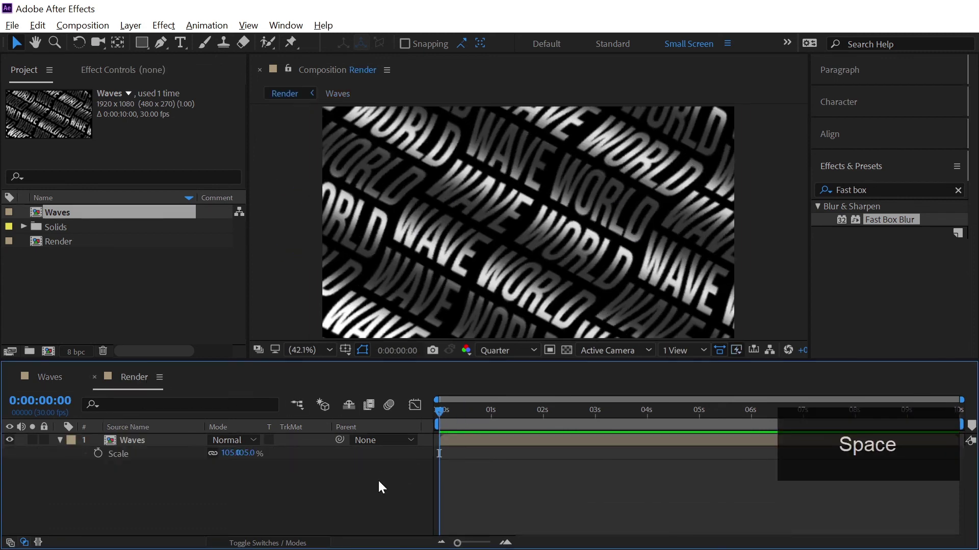
{"action": "left_click", "coordinate": [56, 440]}
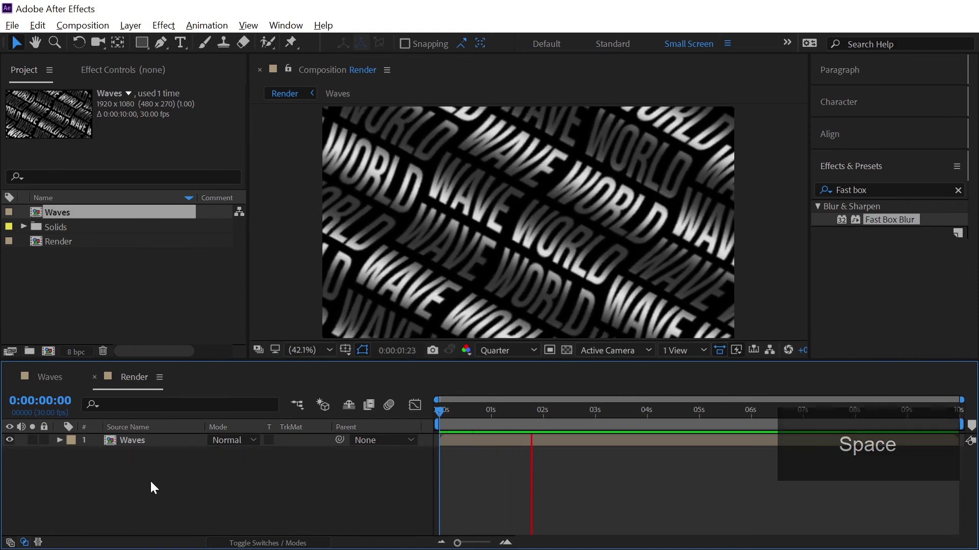